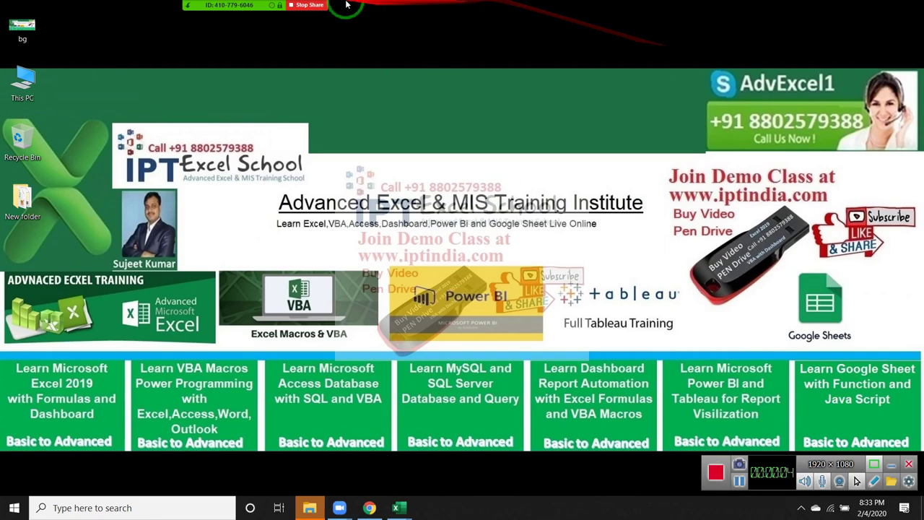
- Bring the MY PAN workbook to the front and scroll through it
mouse_move(209, 26)
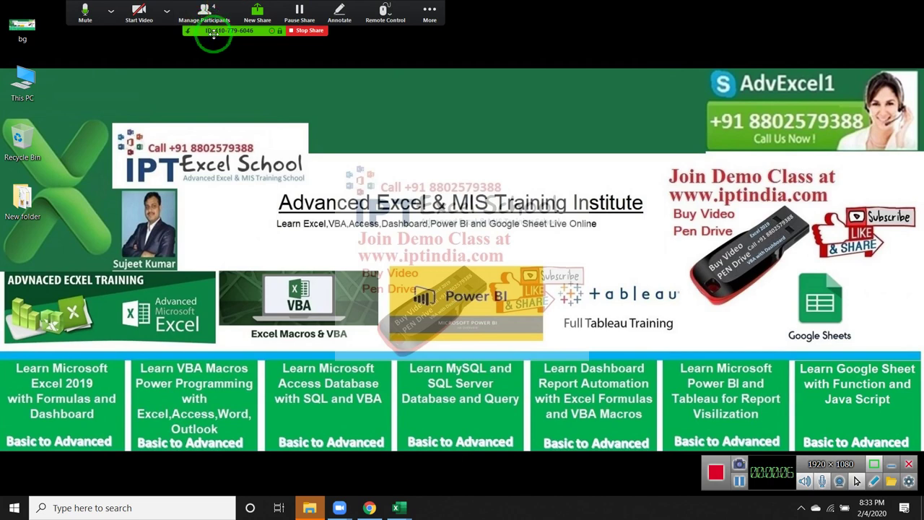
mouse_move(397, 506)
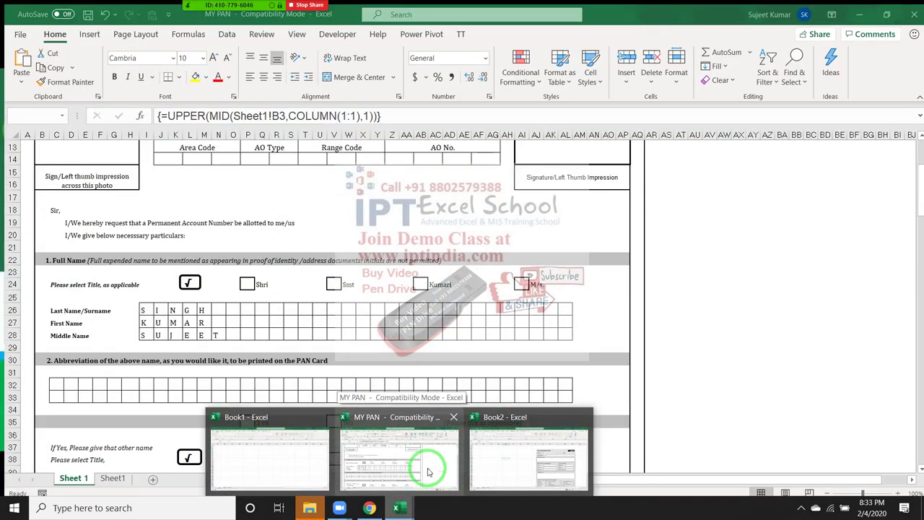
left_click(423, 464)
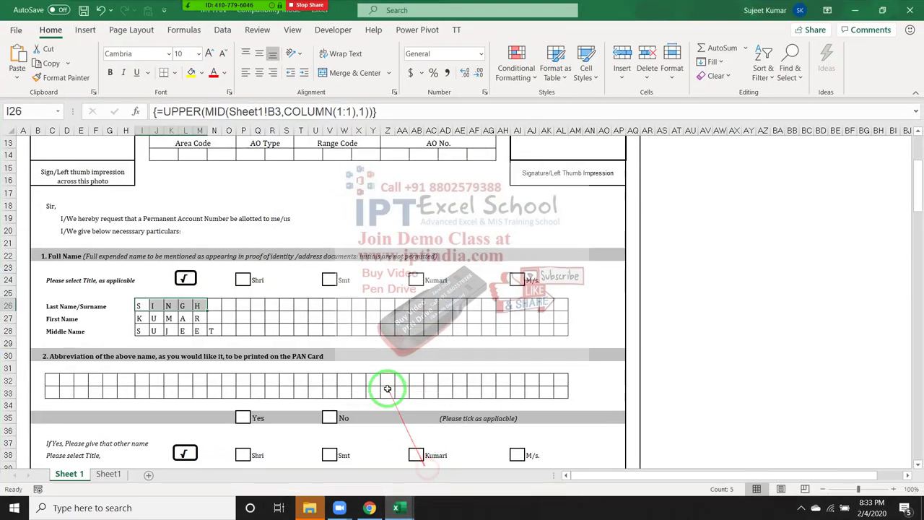
scroll(383, 390, "down", 1)
scroll(383, 389, "down", 5)
scroll(382, 382, "up", 7)
scroll(381, 383, "up", 2)
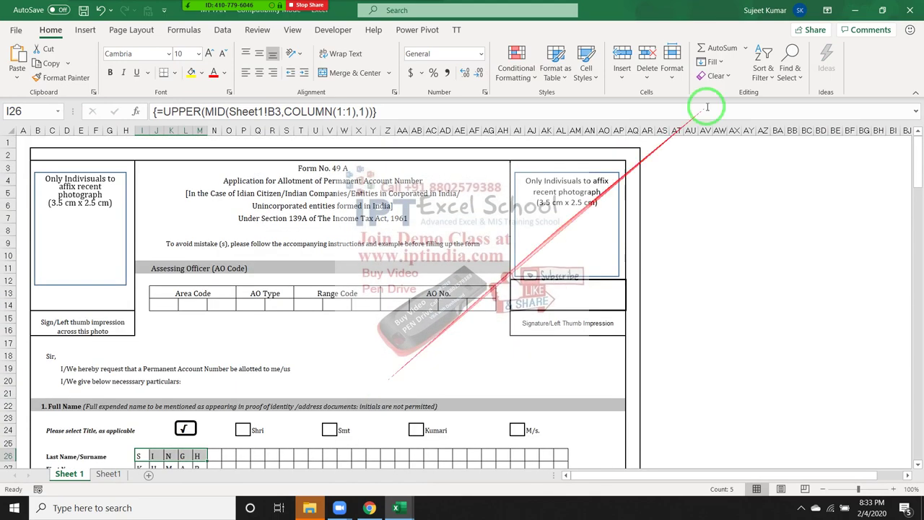
- Close the MY PAN workbook and answer its save prompt
left_click(908, 10)
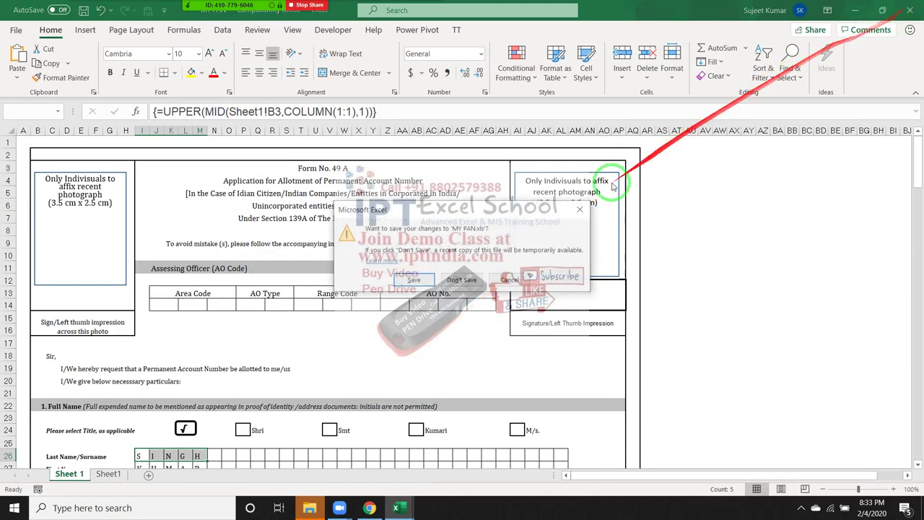
left_click(424, 278)
left_click(404, 505)
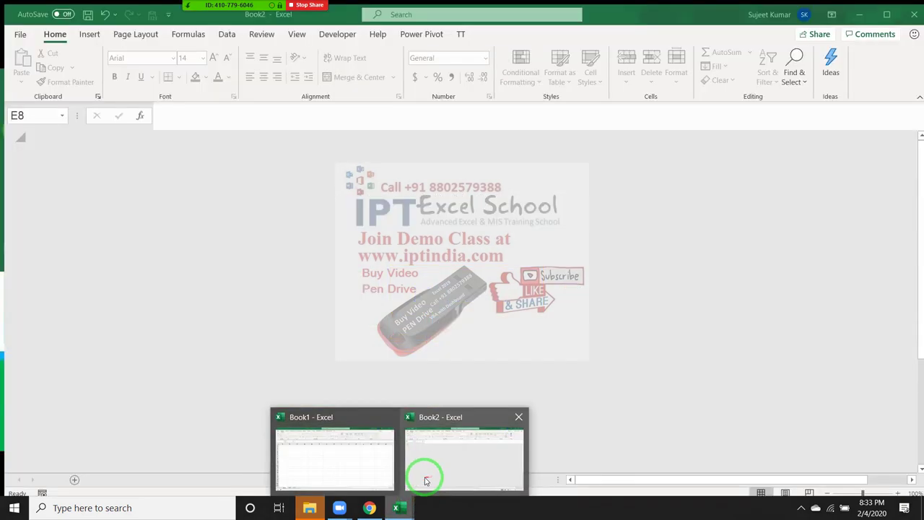
- Switch to the Book2 workbook holding the risk assessment form picture
left_click(426, 481)
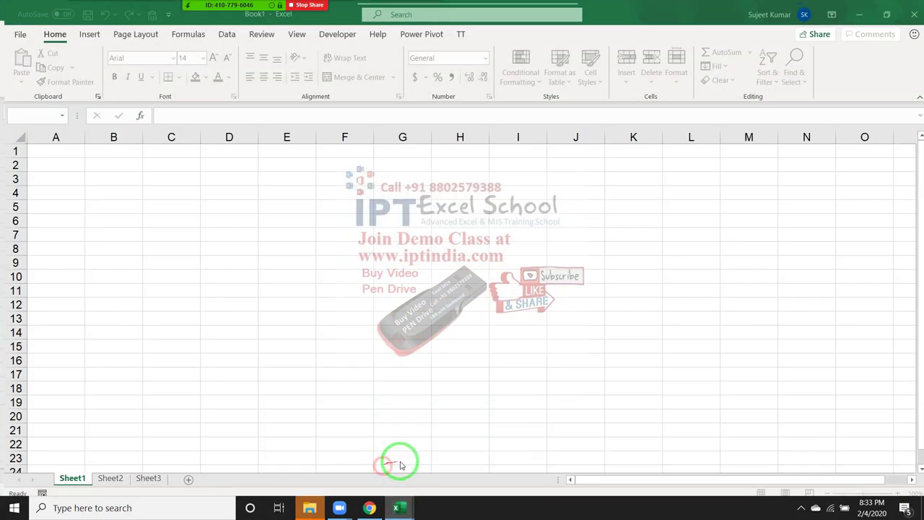
left_click(425, 491)
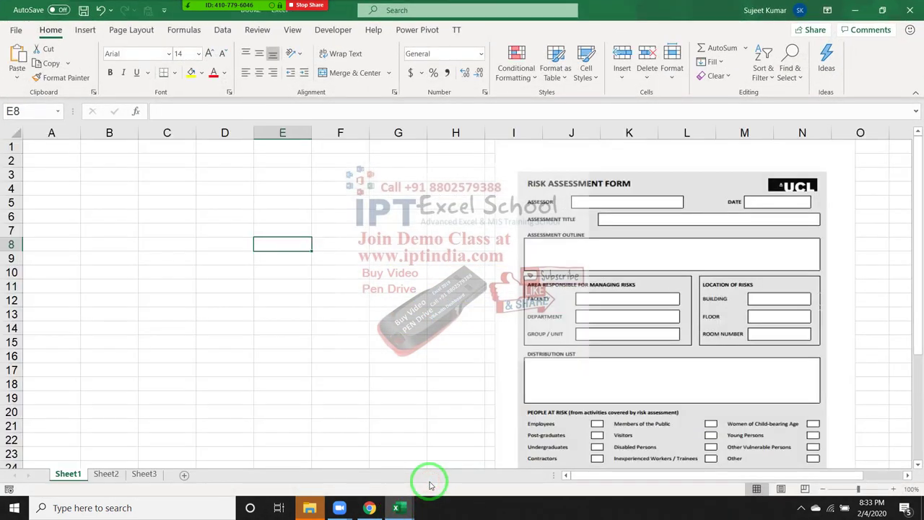
left_click(295, 299)
scroll(643, 253, "down", 5)
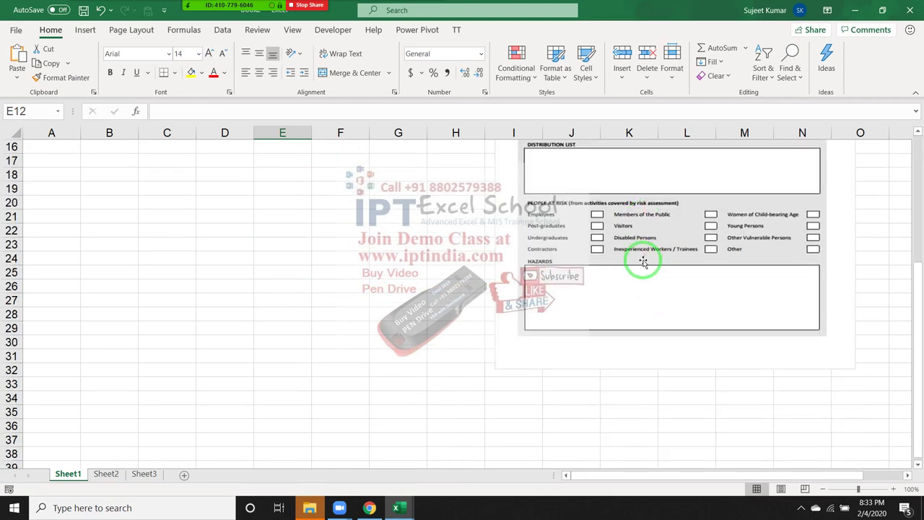
scroll(642, 271, "up", 5)
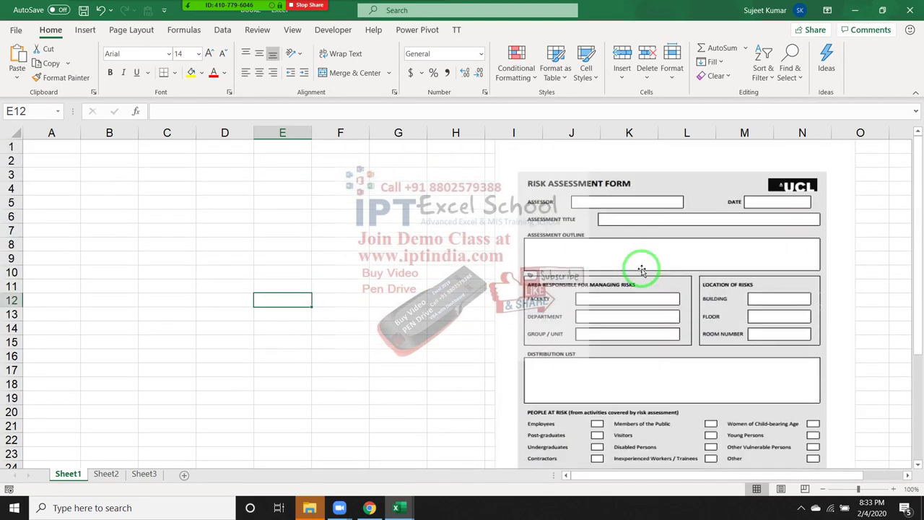
- Move the form picture from column I to J and narrow column A to 2.54
left_click(793, 195)
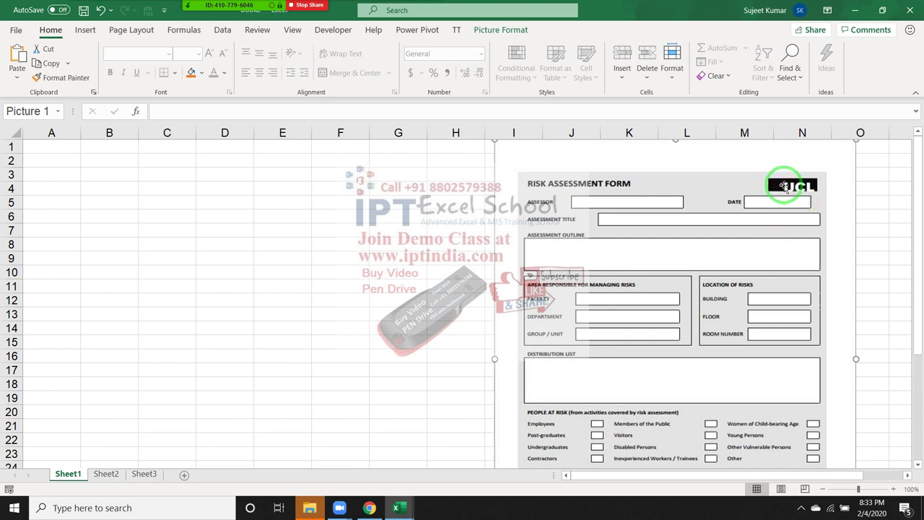
left_click_drag(619, 193, 684, 191)
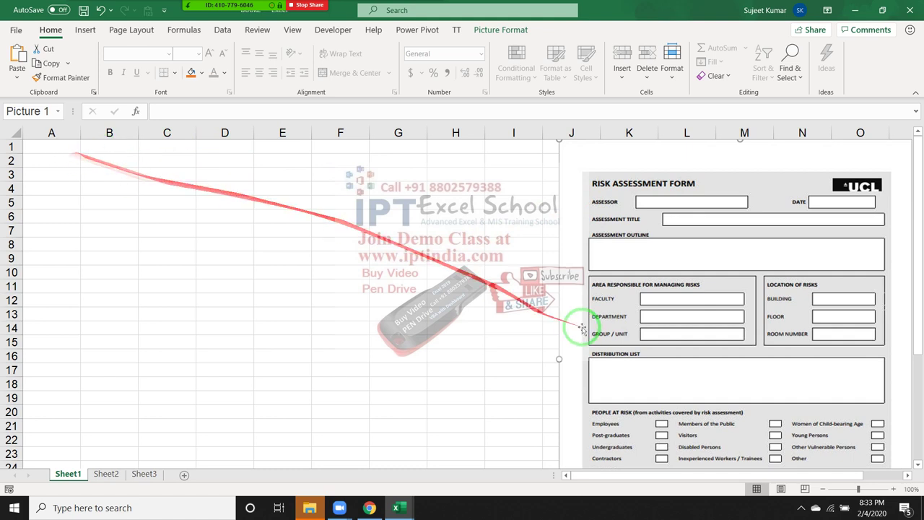
left_click(52, 148)
mouse_move(80, 133)
left_mouse_down()
mouse_move(41, 133)
mouse_move(11, 149)
left_mouse_up()
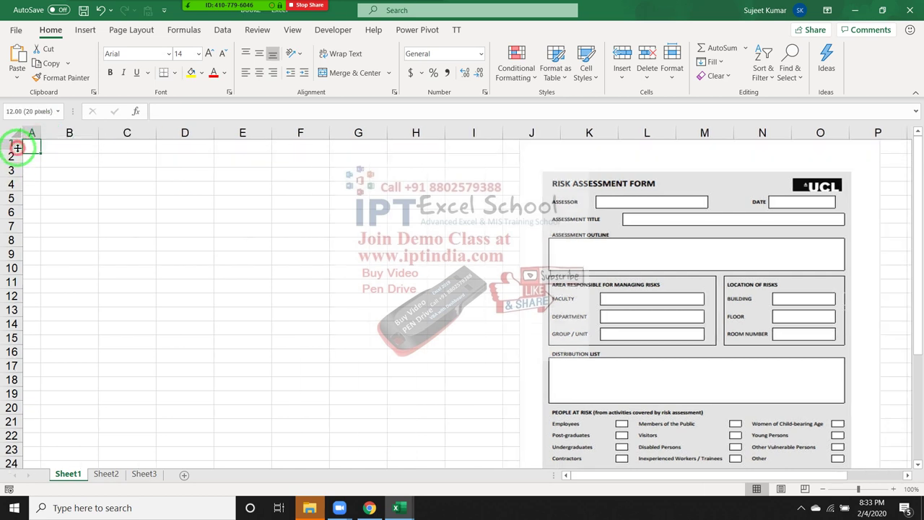
- Fill the block B2:I30 with a light grey theme colour
left_click(60, 155)
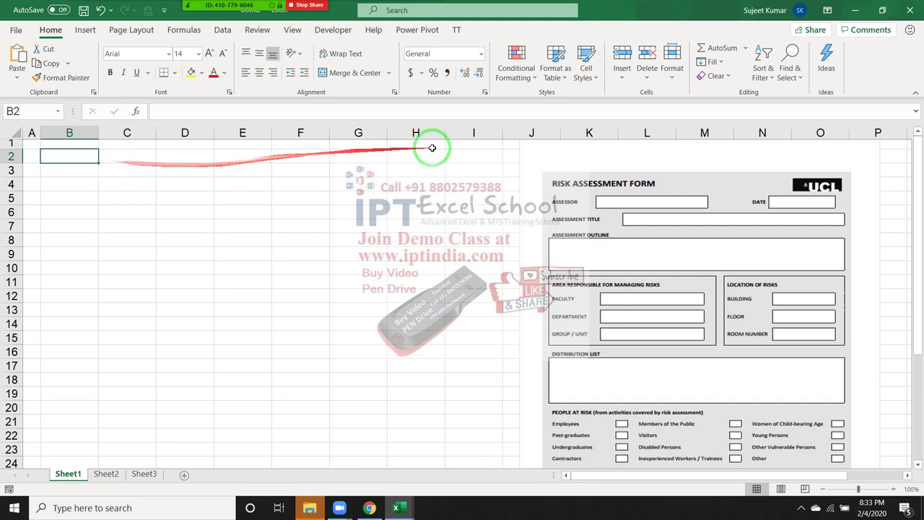
left_click(477, 158, "shift")
scroll(547, 330, "down", 3)
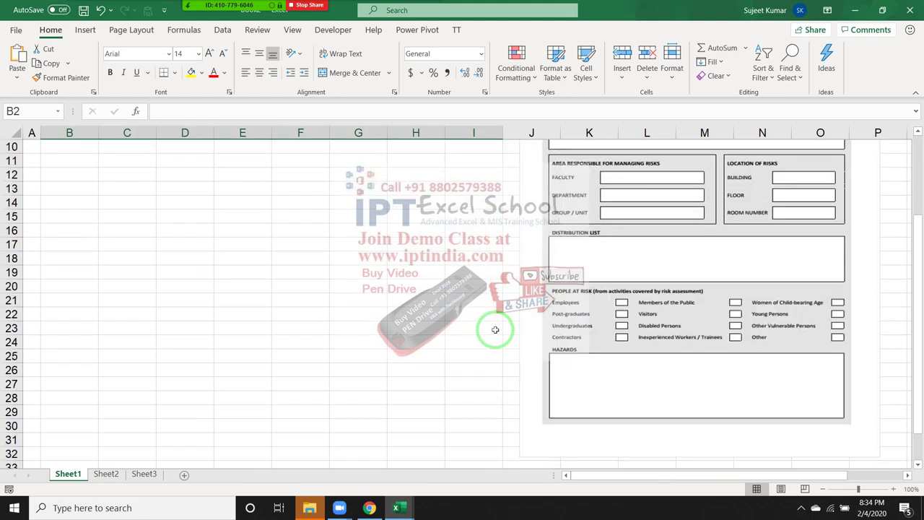
scroll(488, 344, "down", 1)
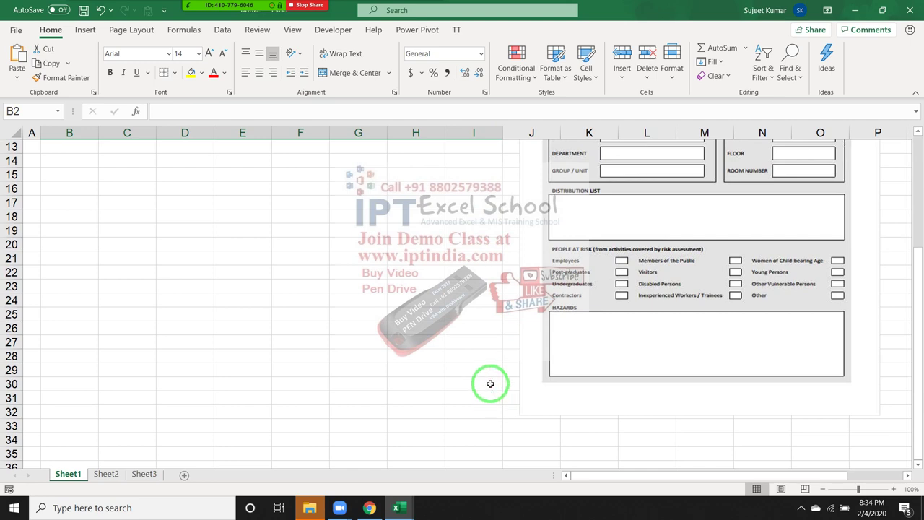
left_click(490, 384, "shift")
scroll(481, 376, "up", 4)
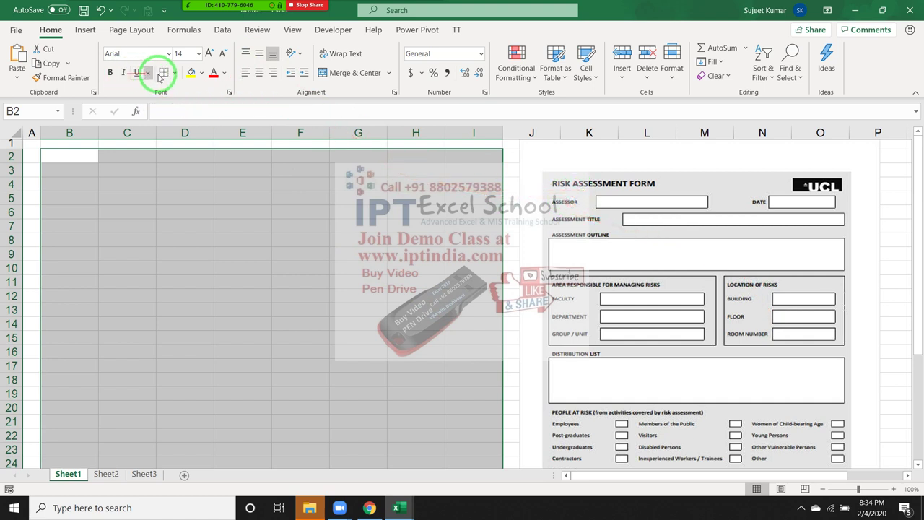
left_click(202, 73)
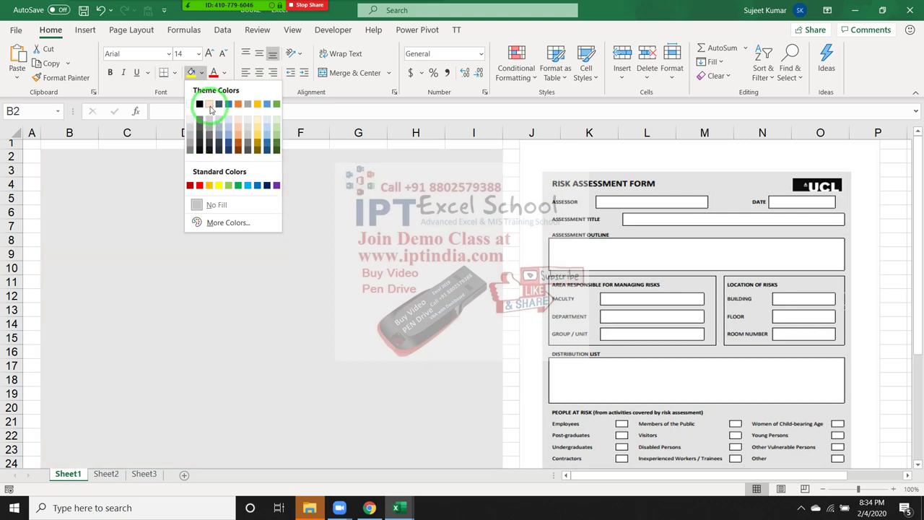
left_click(209, 105)
left_click(233, 220)
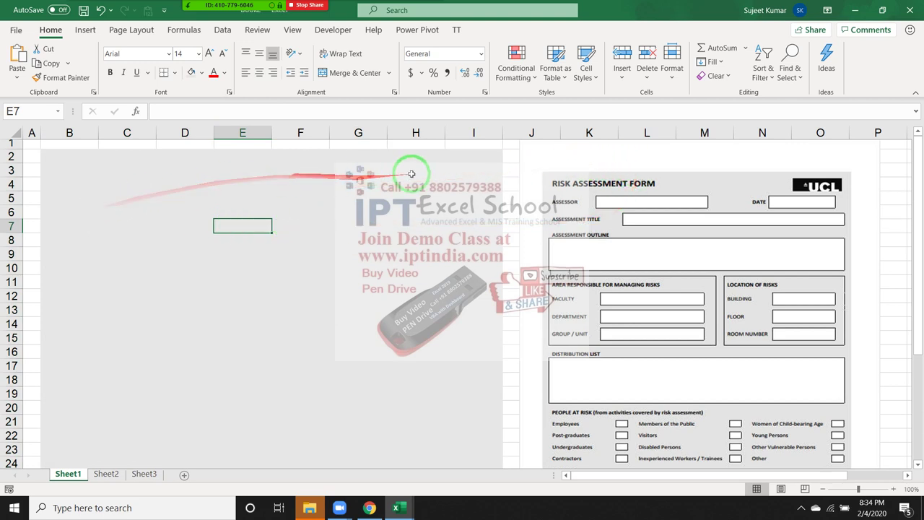
- Insert a plain black WordArt text box reading 'UCL'
left_click(426, 154)
left_click(447, 155)
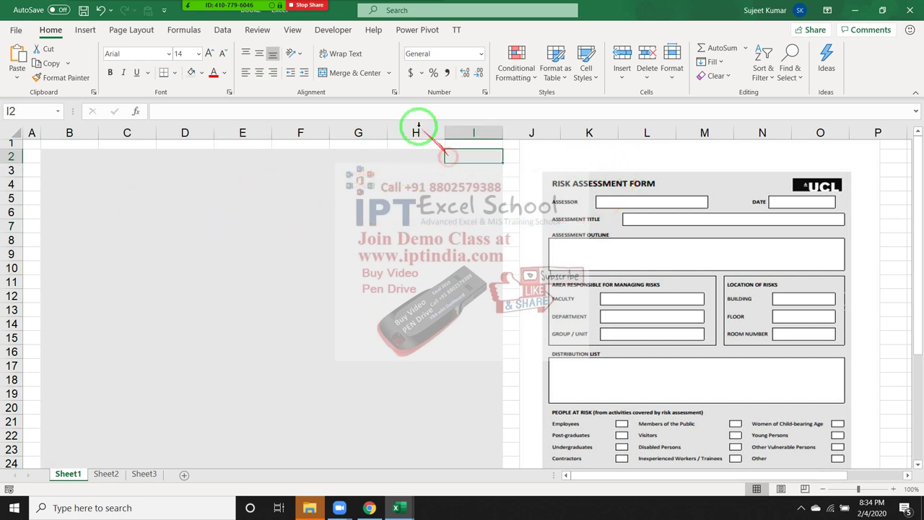
left_click(85, 30)
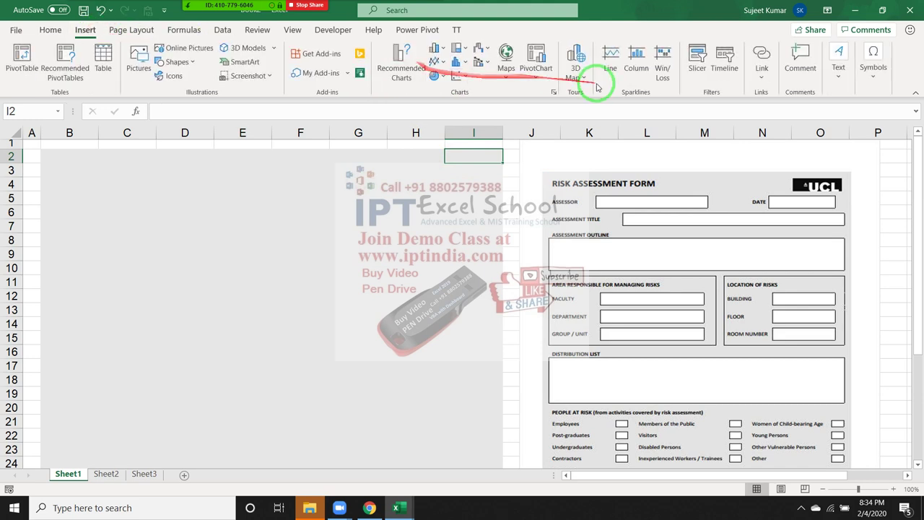
left_click(836, 70)
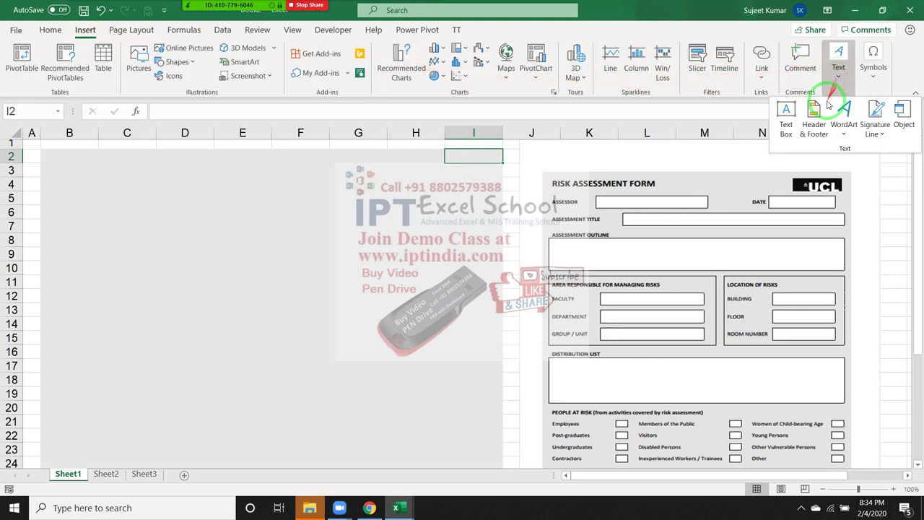
left_click(843, 129)
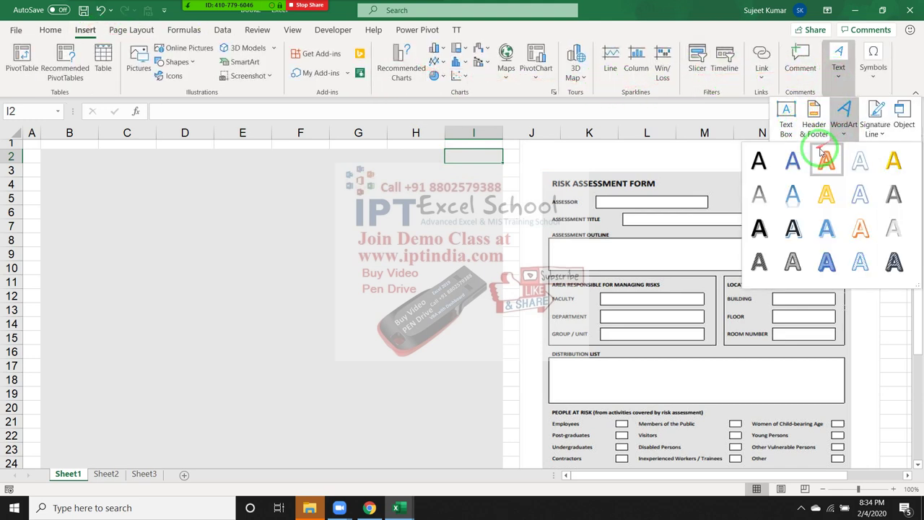
left_click(759, 165)
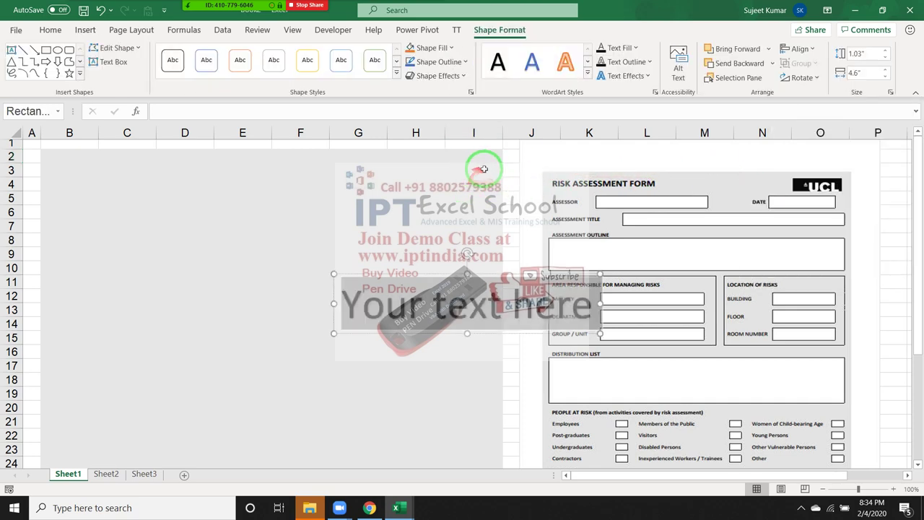
type("U")
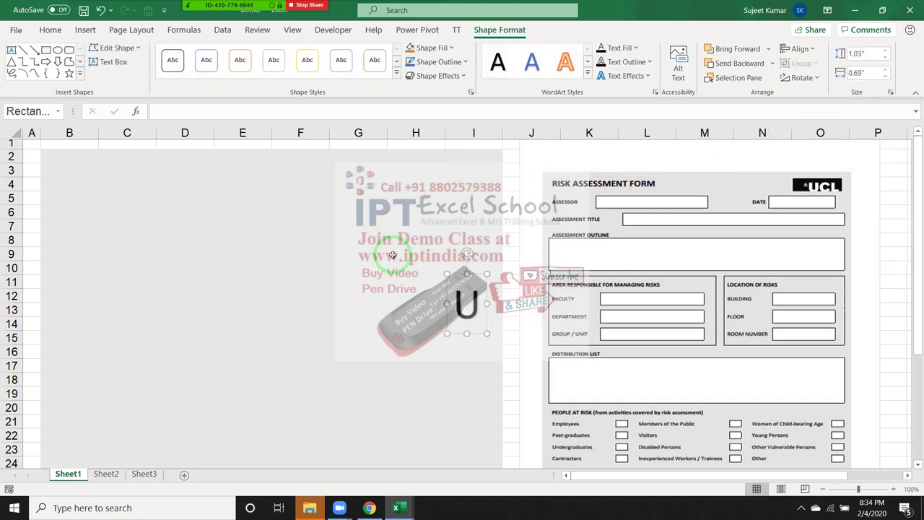
type("CL")
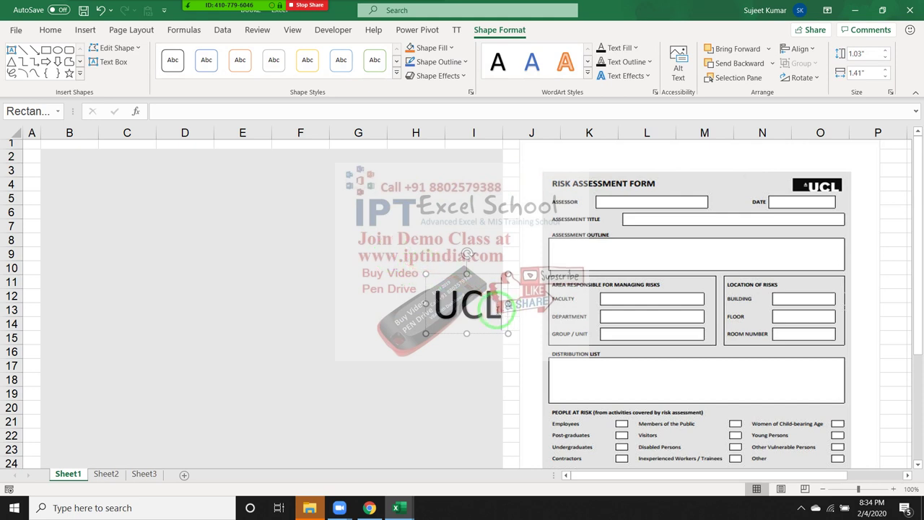
- Move the UCL box onto the grey area and give it a black background
left_click_drag(496, 309, 442, 311)
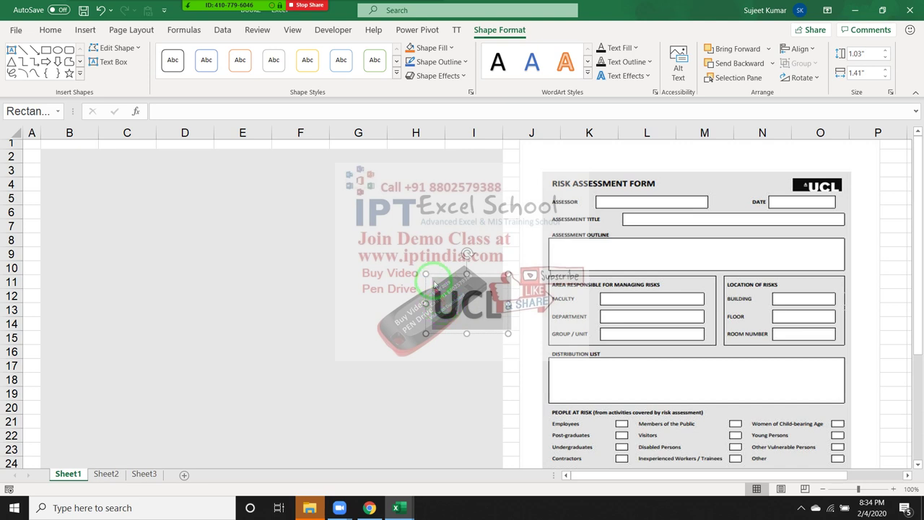
left_click_drag(435, 277, 376, 219)
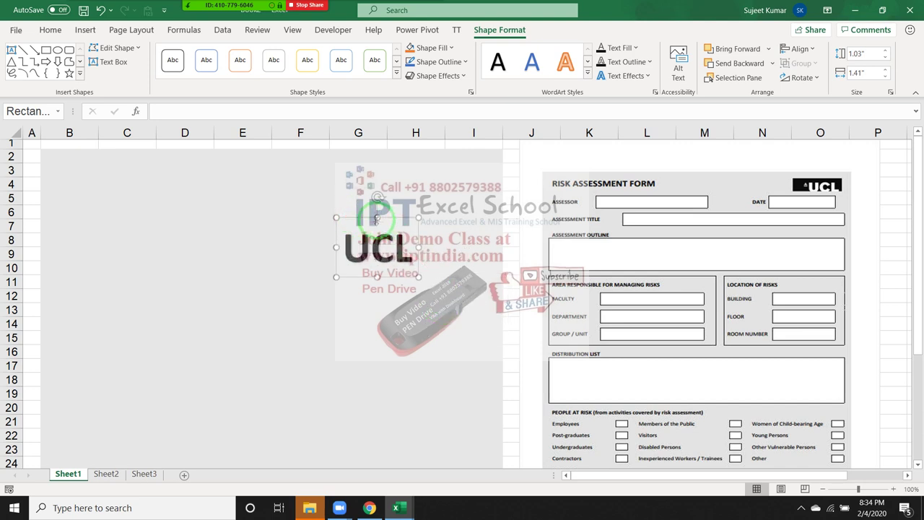
left_click(442, 47)
left_click(417, 96)
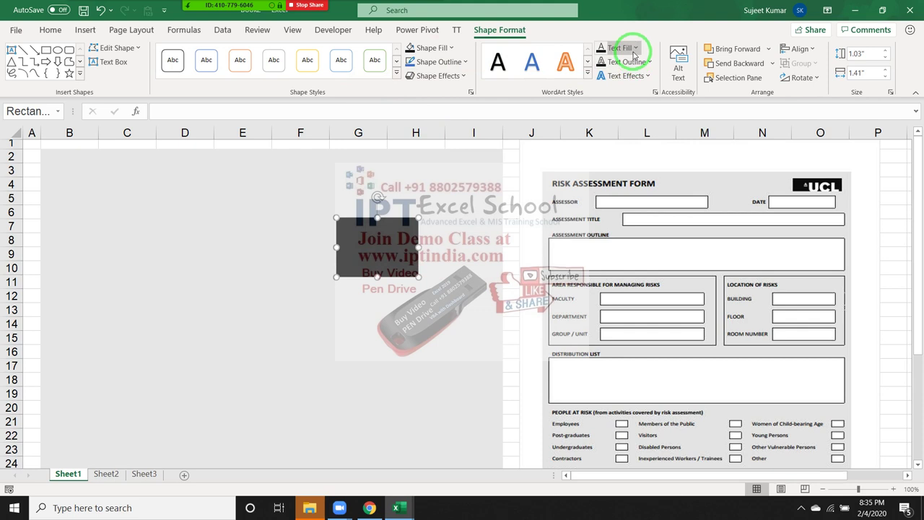
- Make the UCL lettering white with a white text outline
left_click(629, 48)
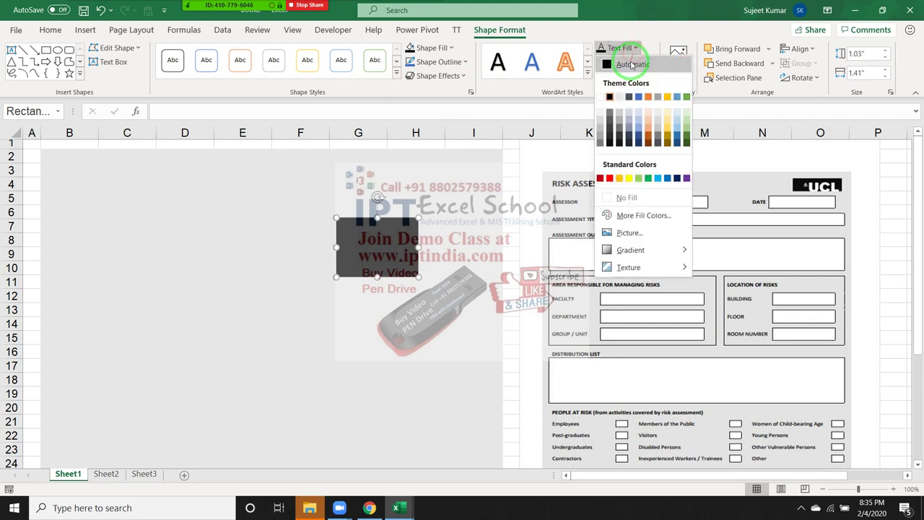
left_click(609, 97)
left_click(622, 62)
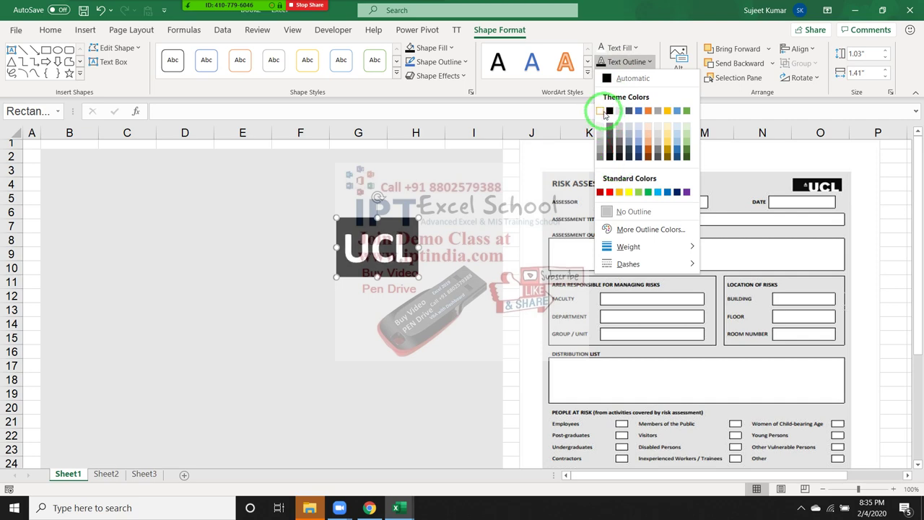
left_click(601, 114)
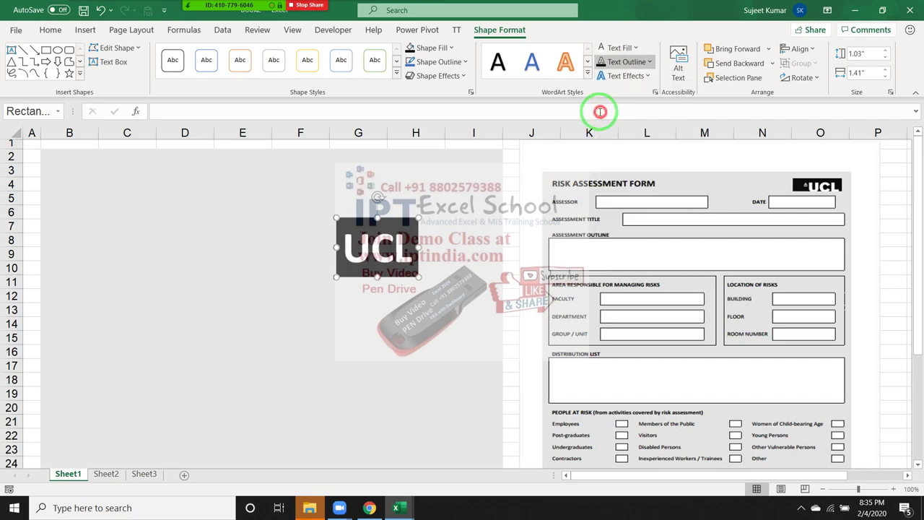
left_click(447, 196)
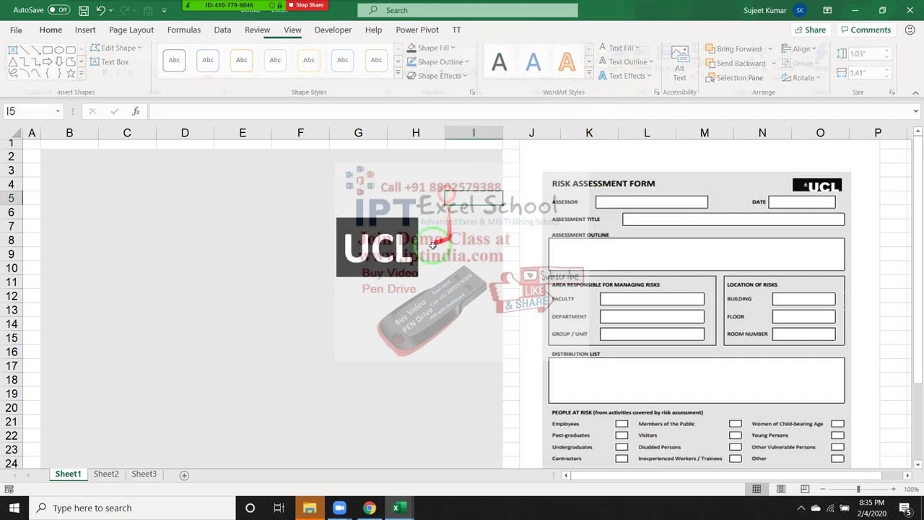
- Paste the UCL logo box as a picture at cell H13
left_click(412, 275)
left_click_drag(411, 275, 404, 270)
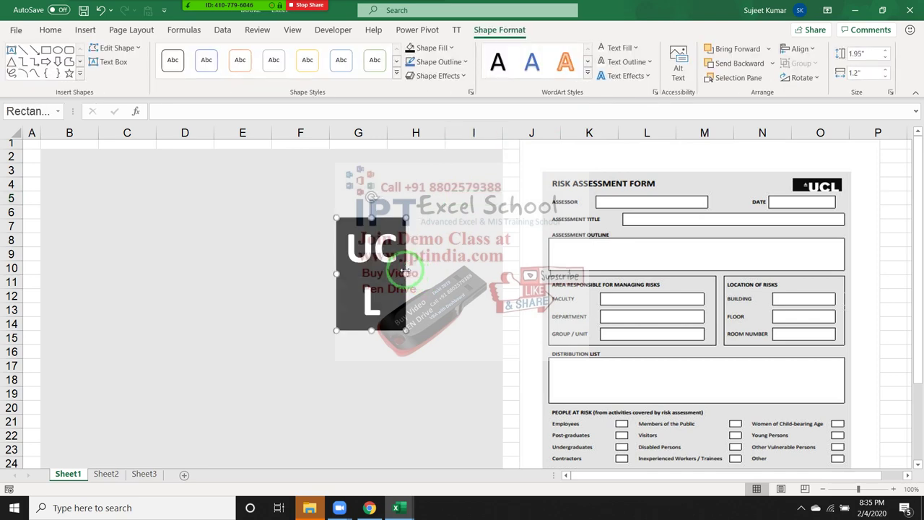
left_click_drag(406, 330, 419, 276)
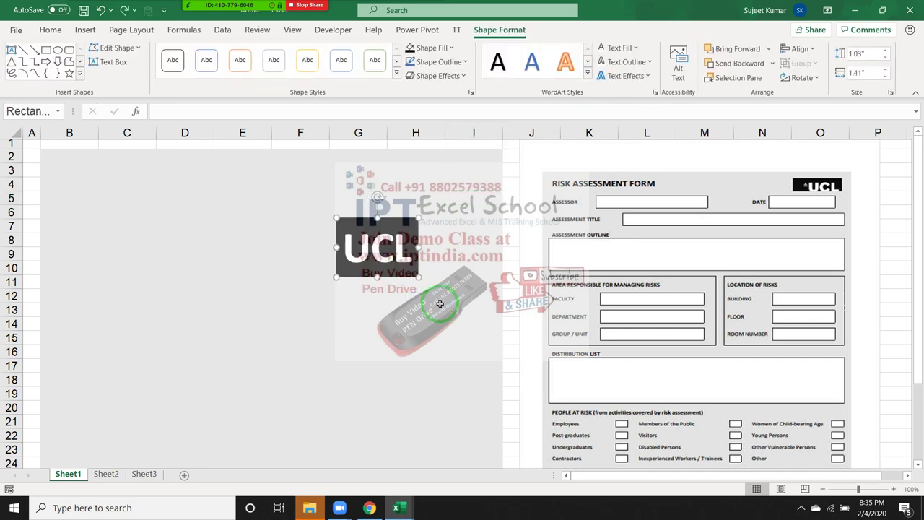
left_click(434, 306)
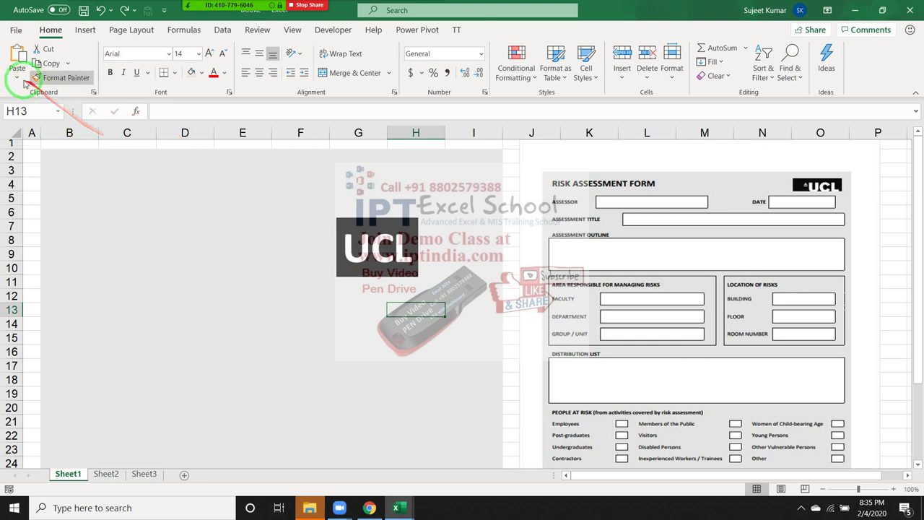
left_click(16, 77)
left_click(52, 111)
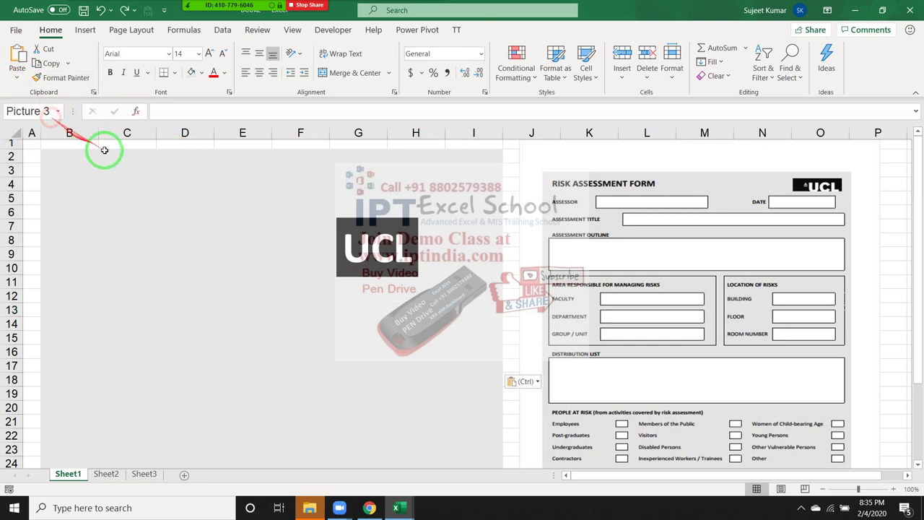
- Delete the original UCL rectangle and resize the logo picture into place near H2:I3
left_click(338, 227)
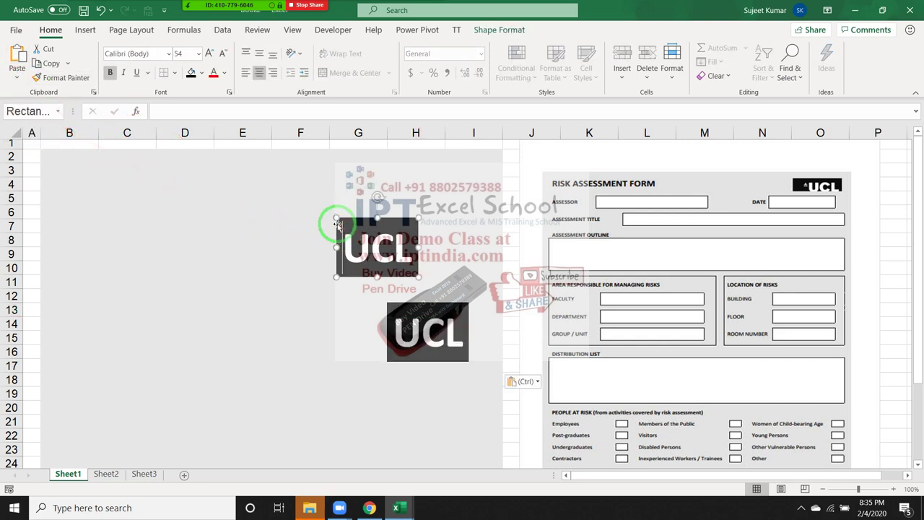
key("Delete")
left_click_drag(462, 353, 470, 254)
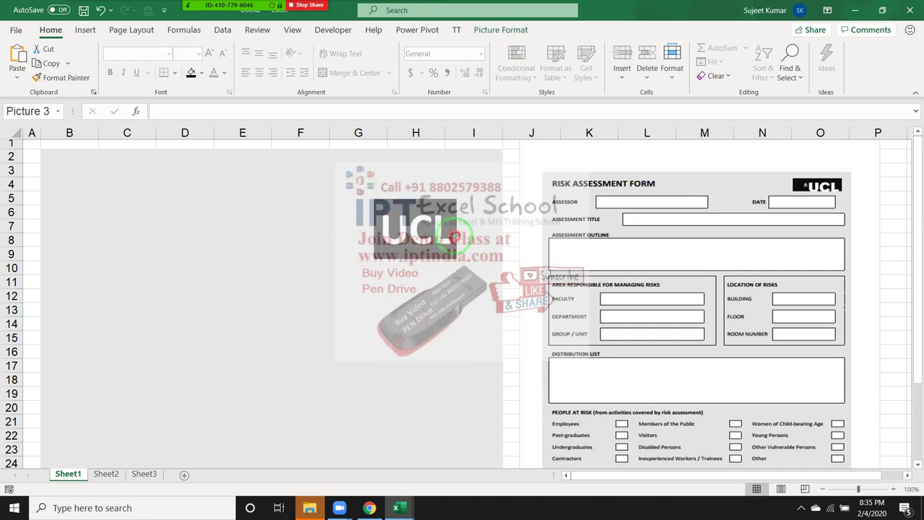
left_click(452, 232)
mouse_move(452, 254)
left_mouse_down()
mouse_move(407, 218)
mouse_move(434, 211)
mouse_move(455, 150)
left_mouse_up()
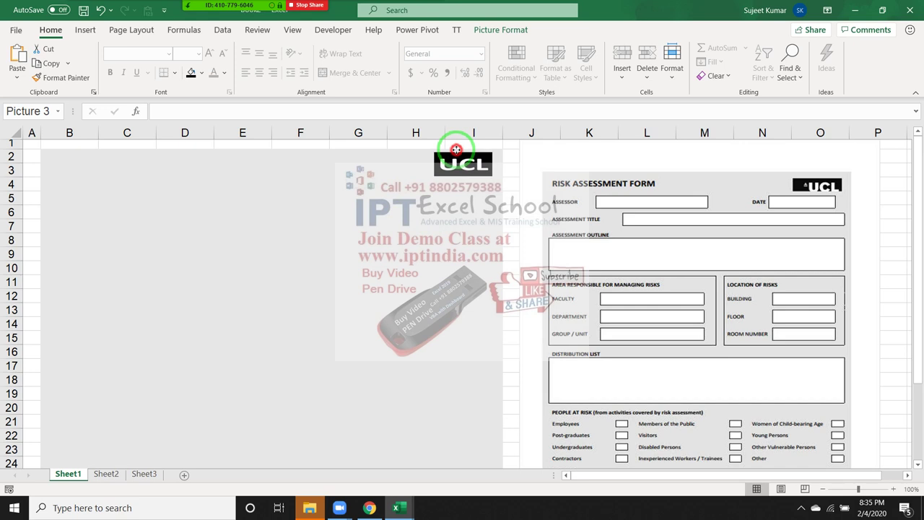
left_click_drag(458, 150, 449, 168)
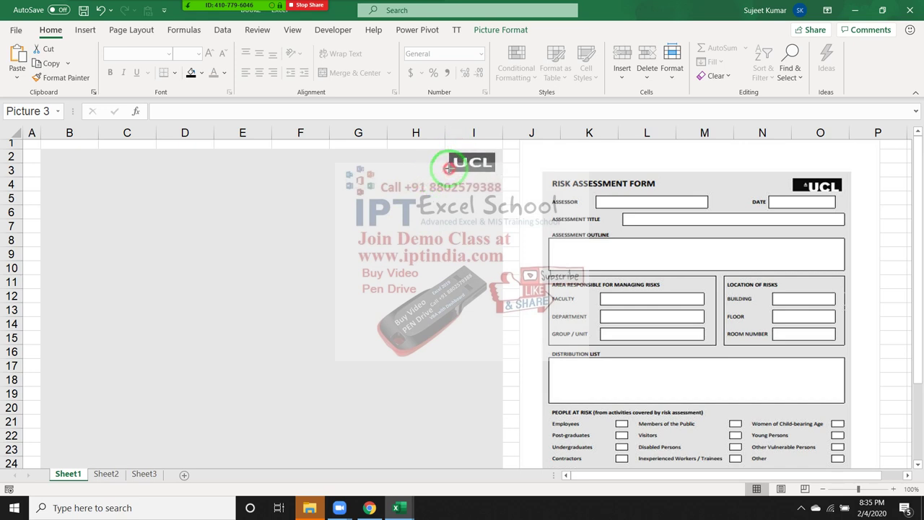
left_click_drag(449, 168, 436, 170)
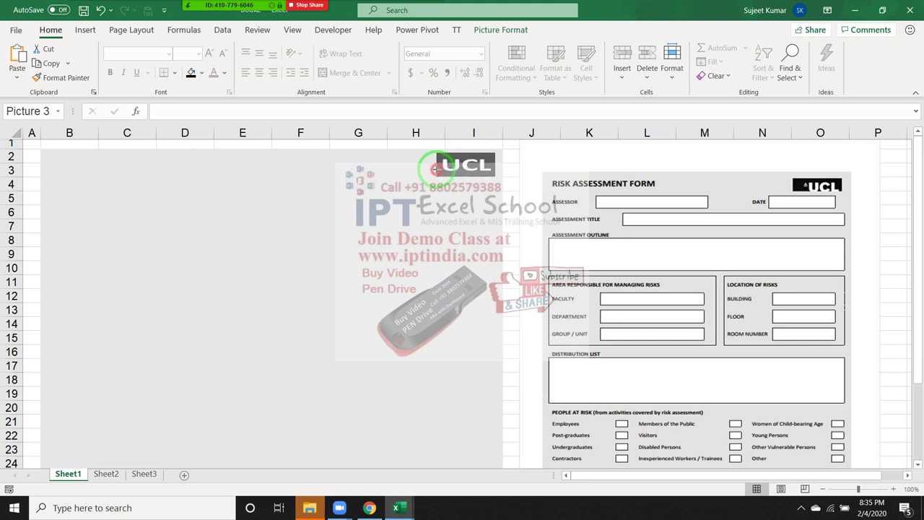
left_click(303, 210)
left_click(54, 166)
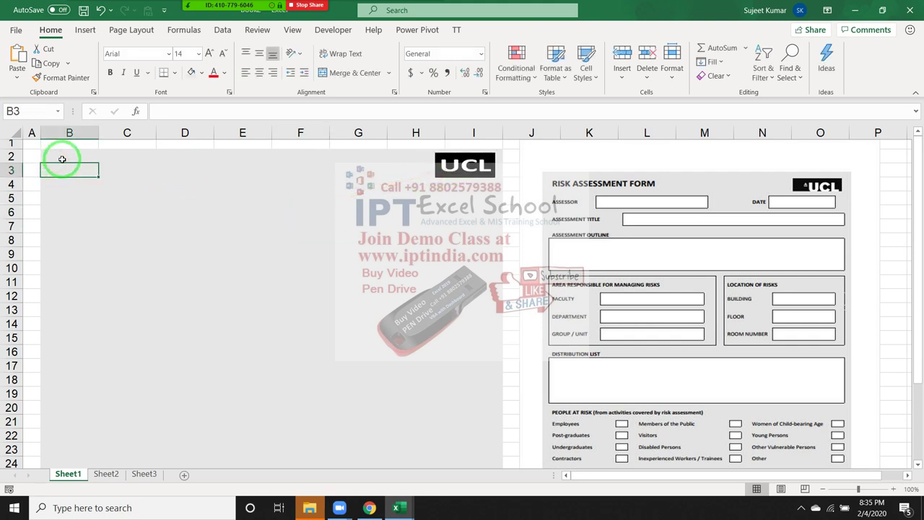
- Narrow column B to 1.23 width and make row 2 slightly shorter
left_click(131, 215)
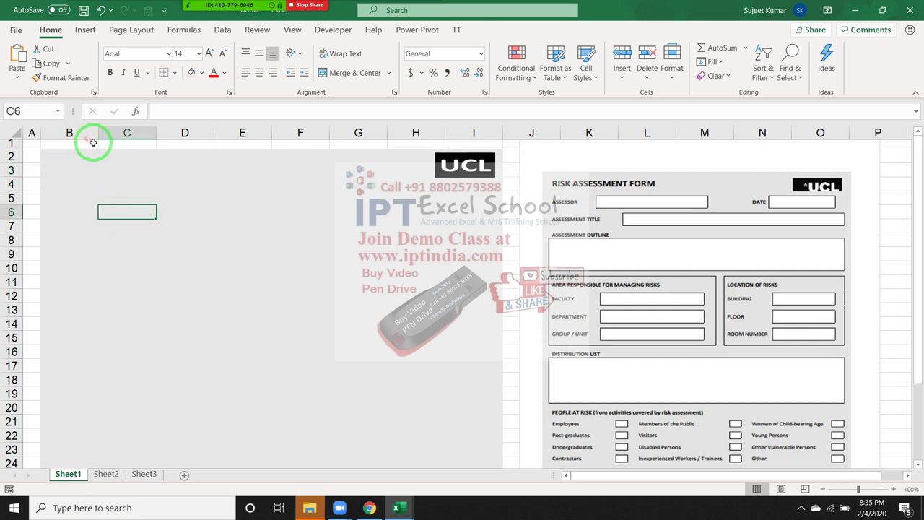
left_click_drag(97, 134, 48, 134)
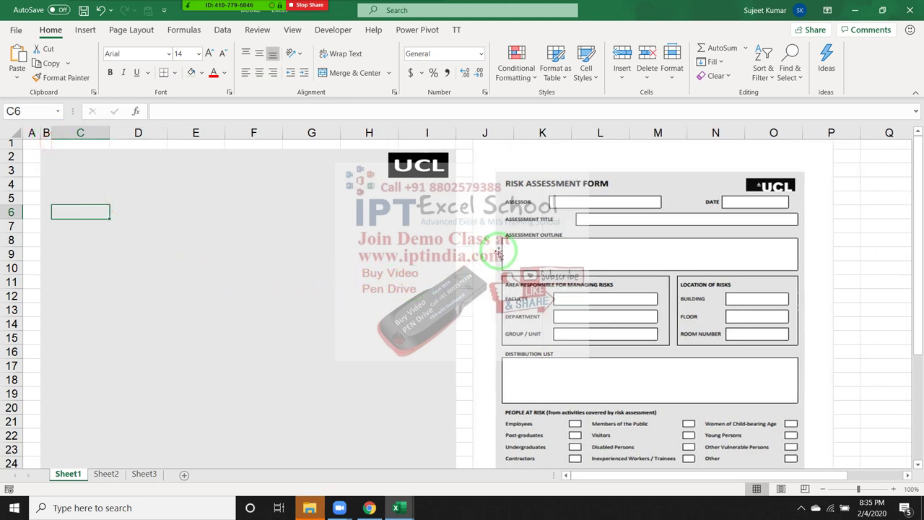
left_click(46, 155)
left_click(64, 155)
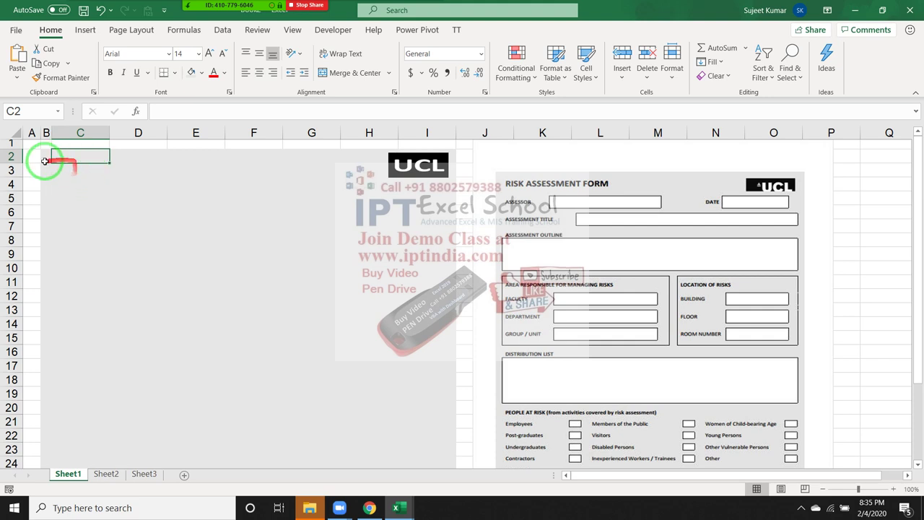
left_click_drag(11, 163, 12, 159)
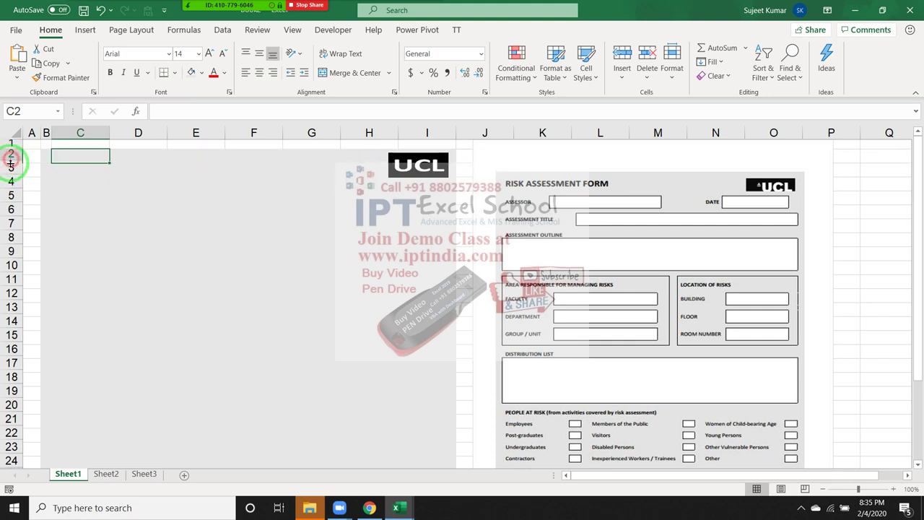
left_click(75, 179)
left_click(68, 163)
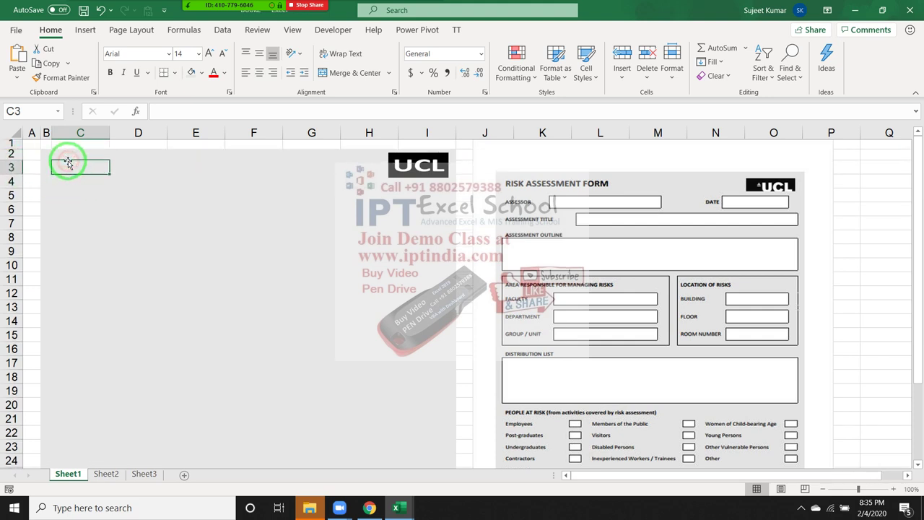
left_click_drag(69, 163, 106, 166)
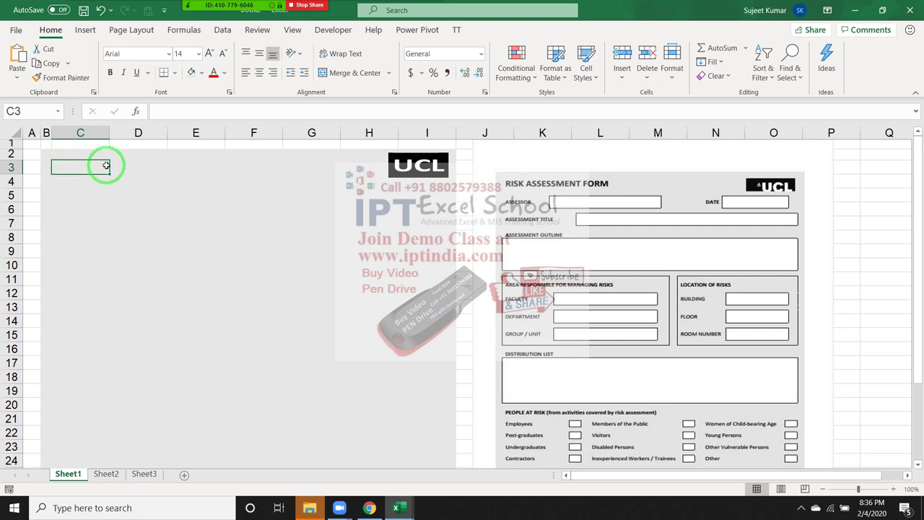
- Enter the bold title 'RISK ASSESSMENT FORM' in C3
type("RISK ASSESSMENT FORM")
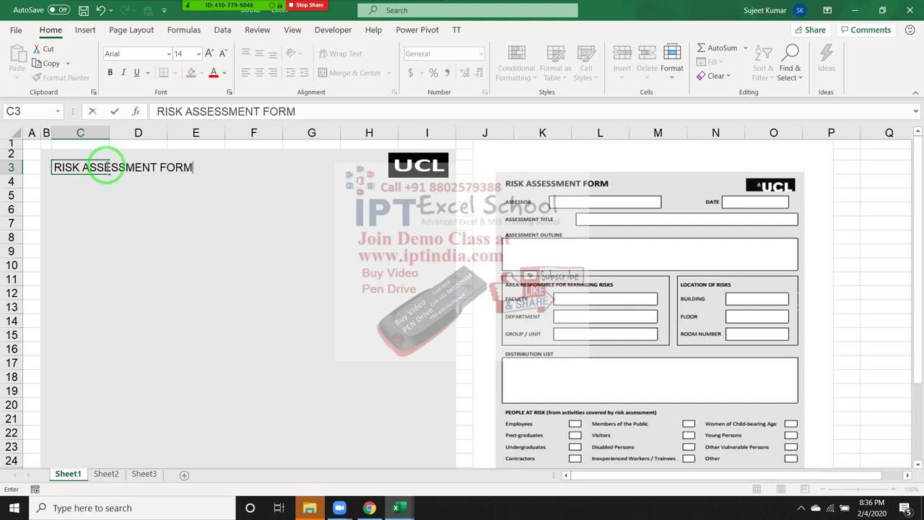
key("Return")
left_click(106, 167)
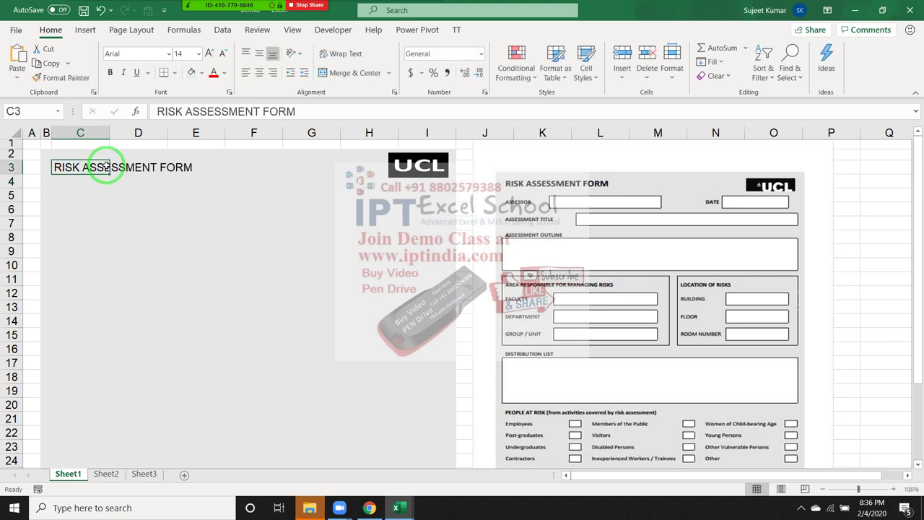
key("ctrl+b")
- Enter the label 'ASSESSOR' in C5
left_click(80, 182)
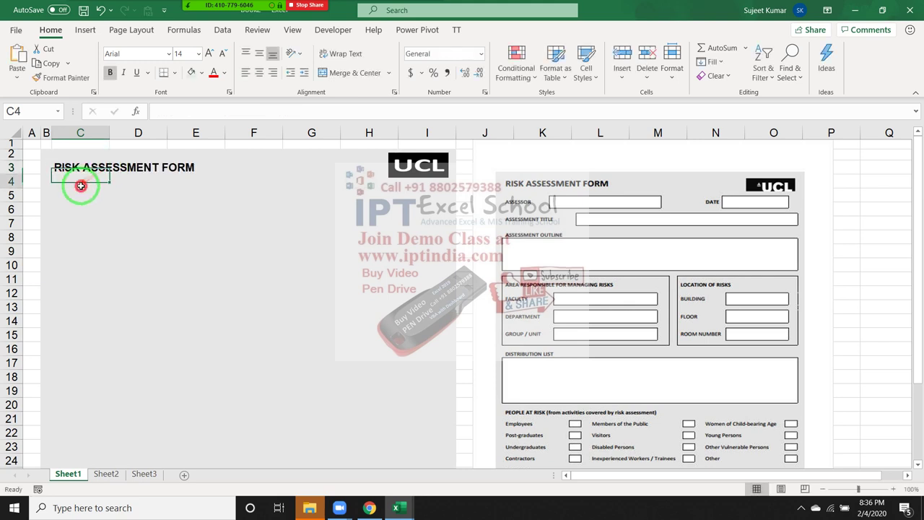
left_click(86, 192)
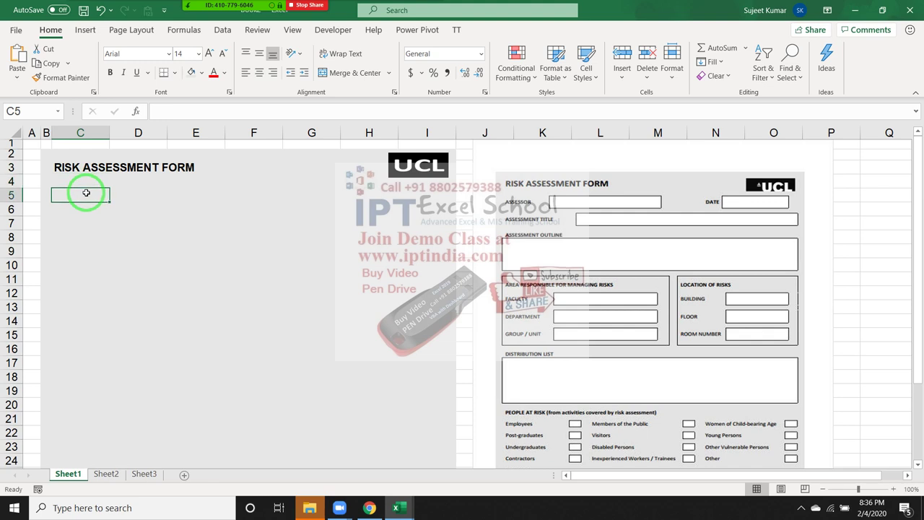
type("ASSESSOR")
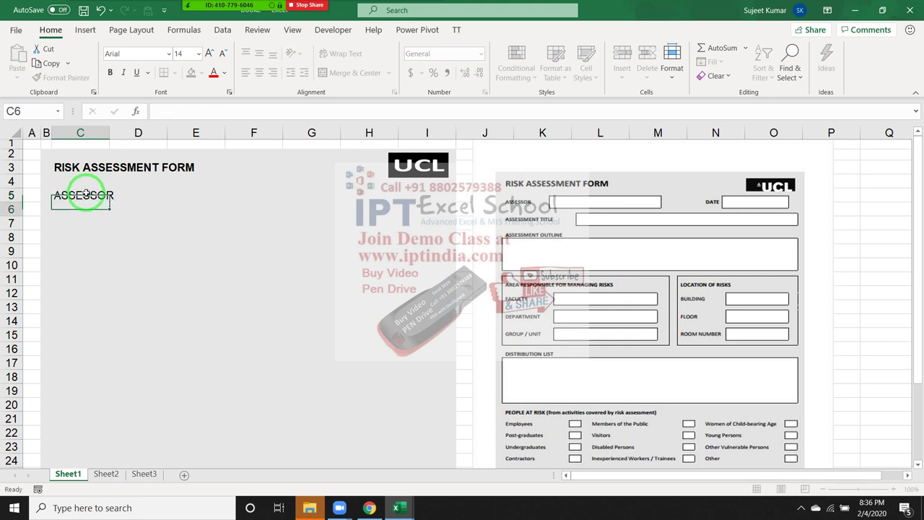
key("Tab")
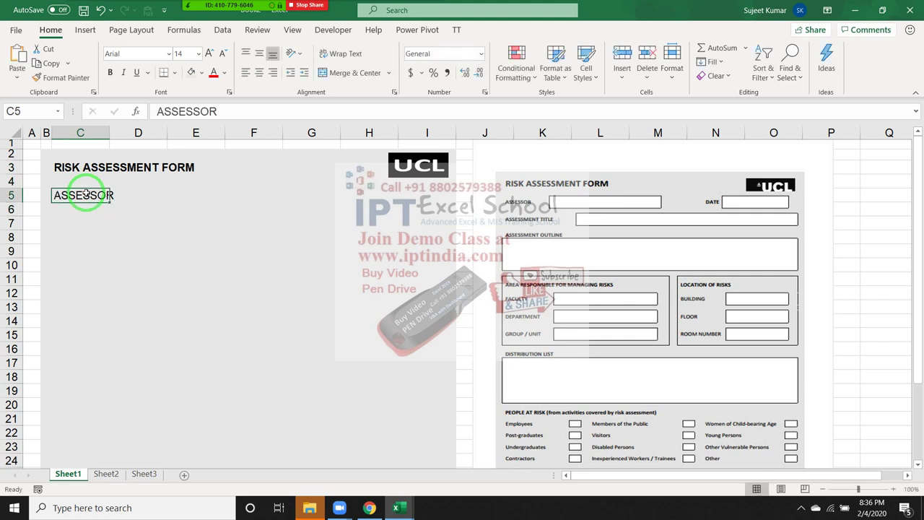
key("Left")
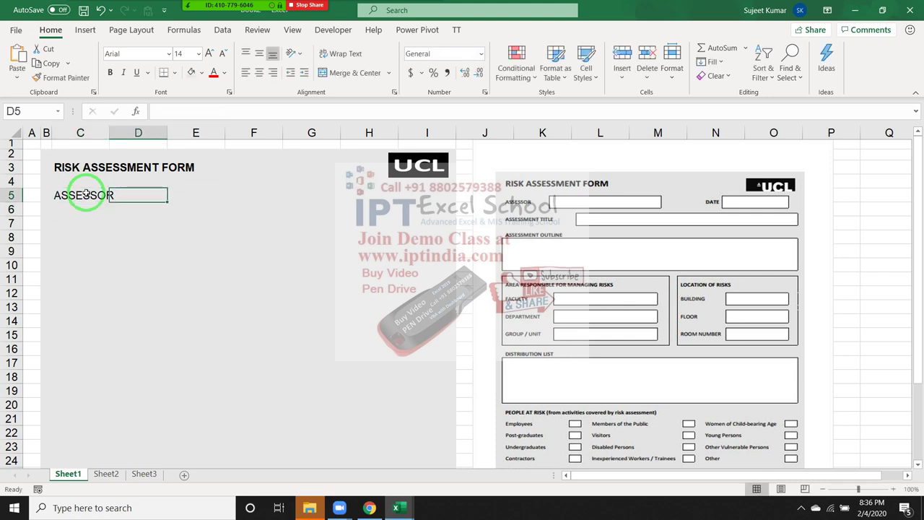
- Shrink the ASSESSOR label's font and merge D5:F5 into one input cell
left_click(85, 194)
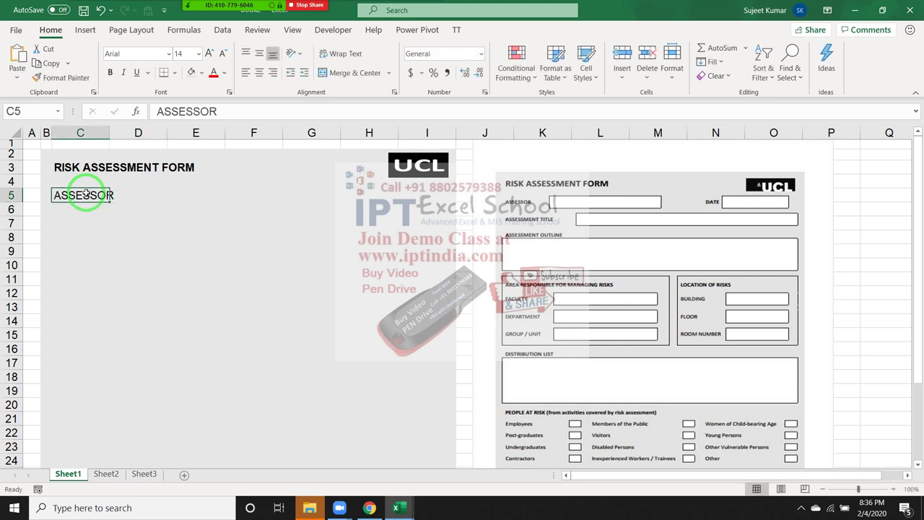
left_click(225, 54)
left_click(134, 192)
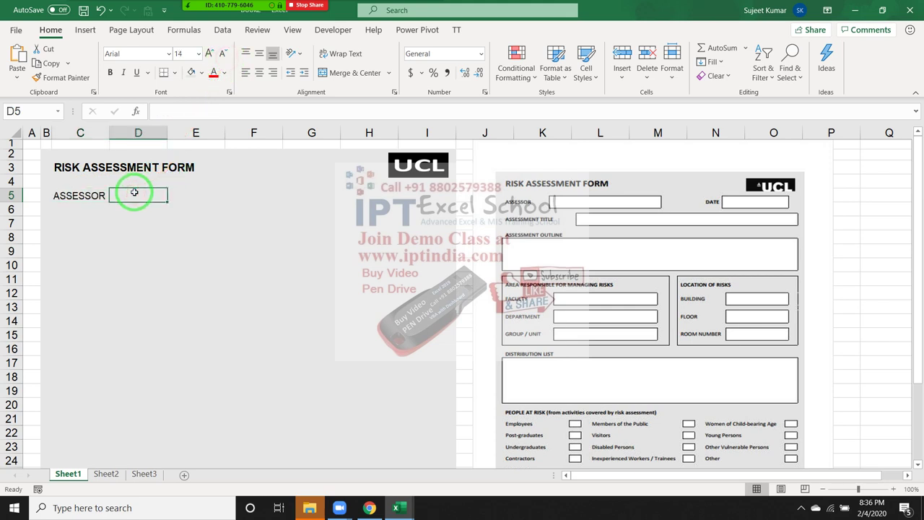
key("shift+Right")
key("shift+Right")
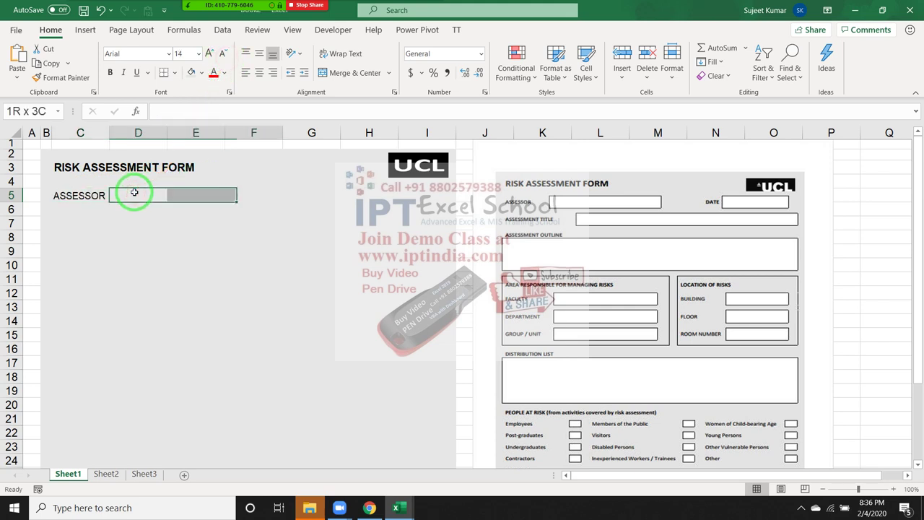
left_click(358, 73)
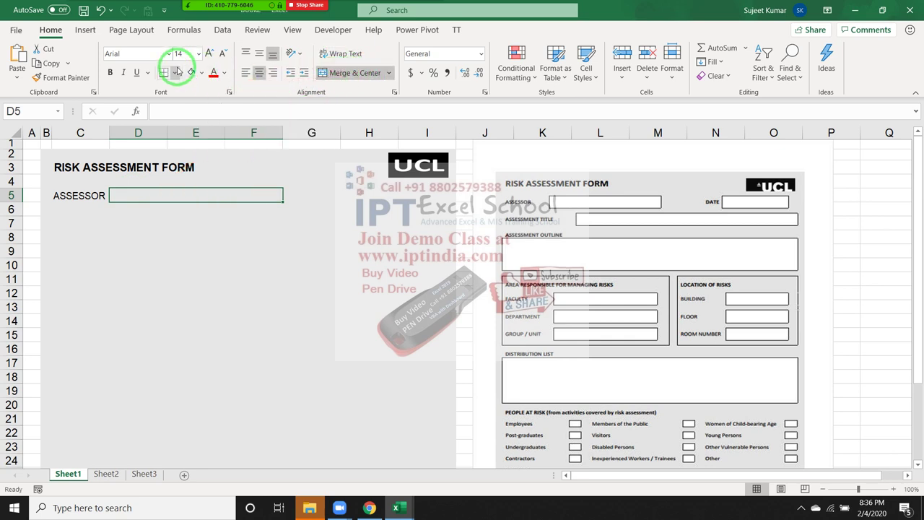
- Give the merged D5:F5 box a thick outside border and white fill
left_click(174, 73)
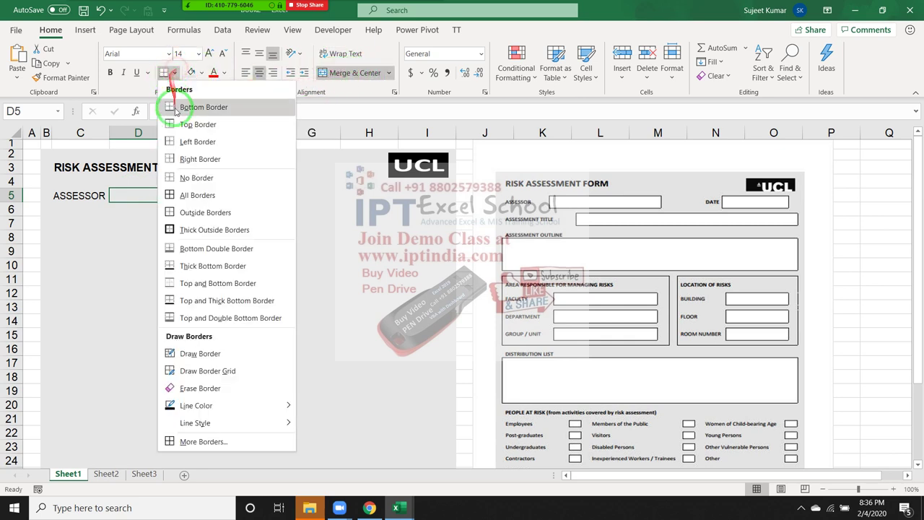
left_click(191, 230)
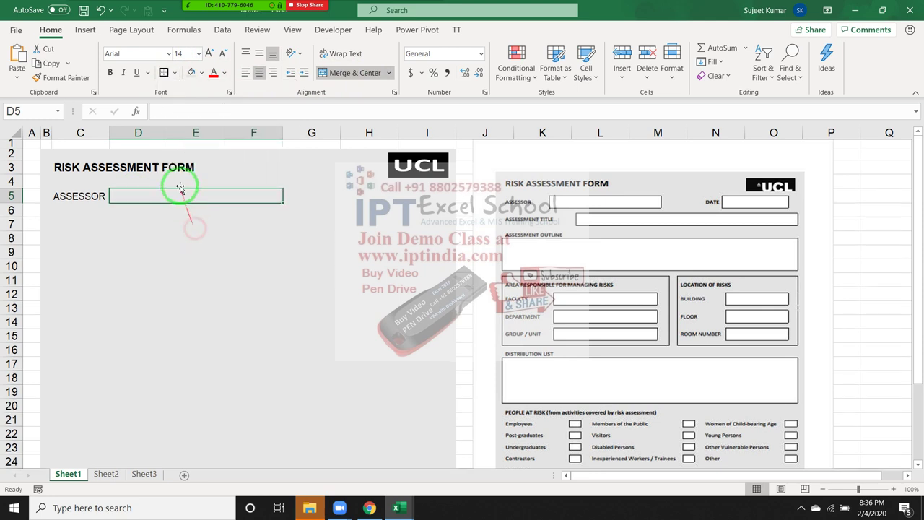
left_click(201, 73)
left_click(199, 103)
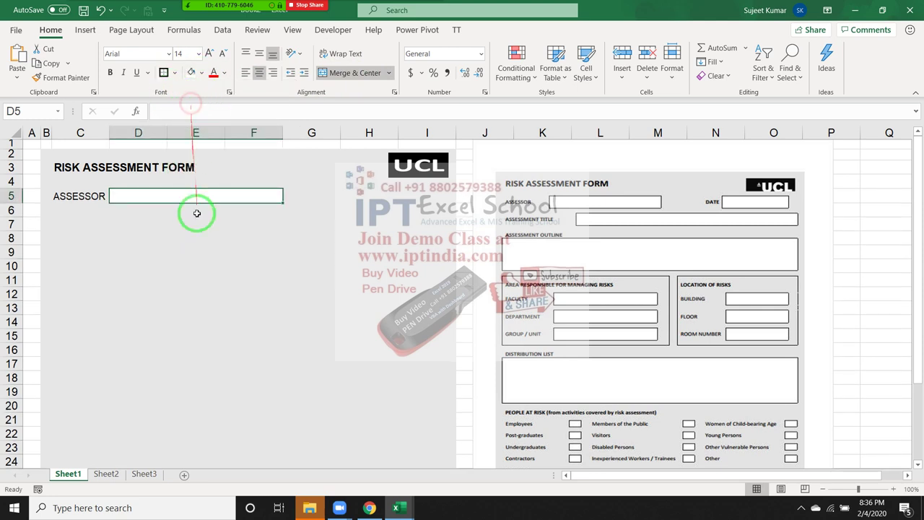
left_click(195, 216)
left_click(175, 259)
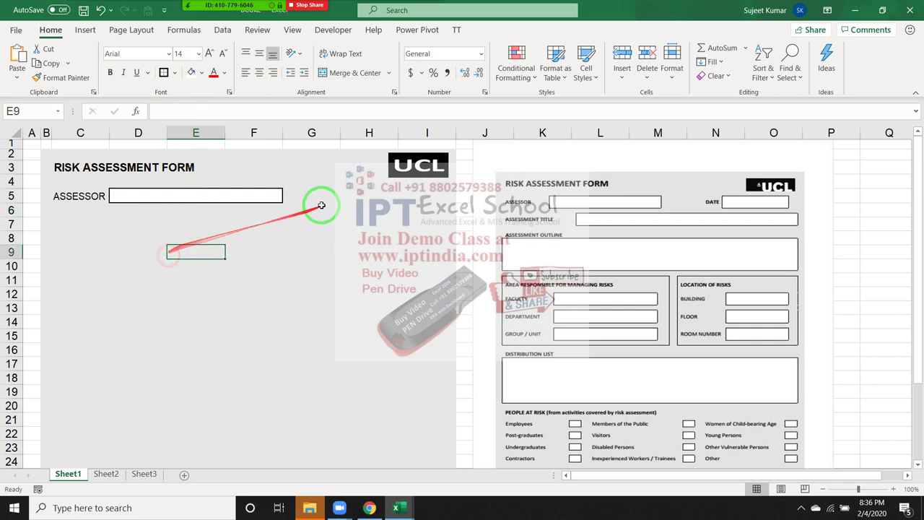
left_click(333, 192)
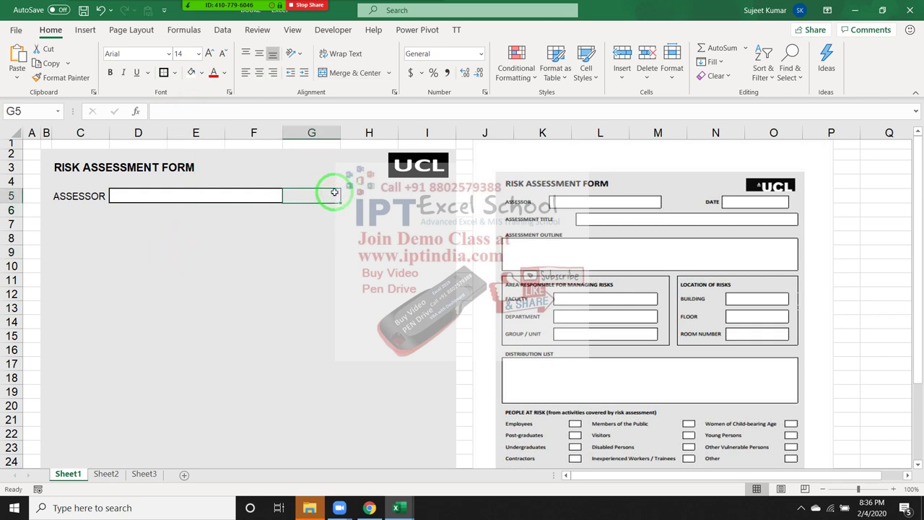
left_click(344, 192)
left_click(326, 193)
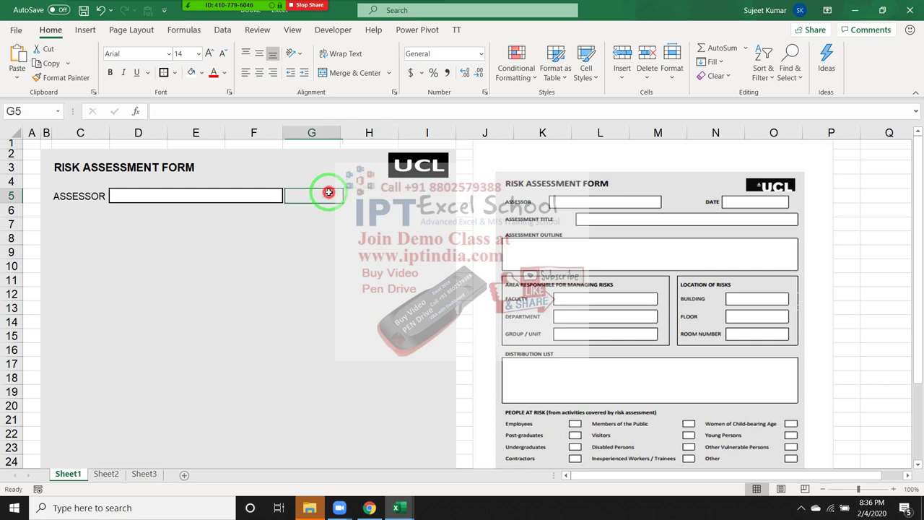
- Enter a right-aligned 'DATE' label in G5
type("da")
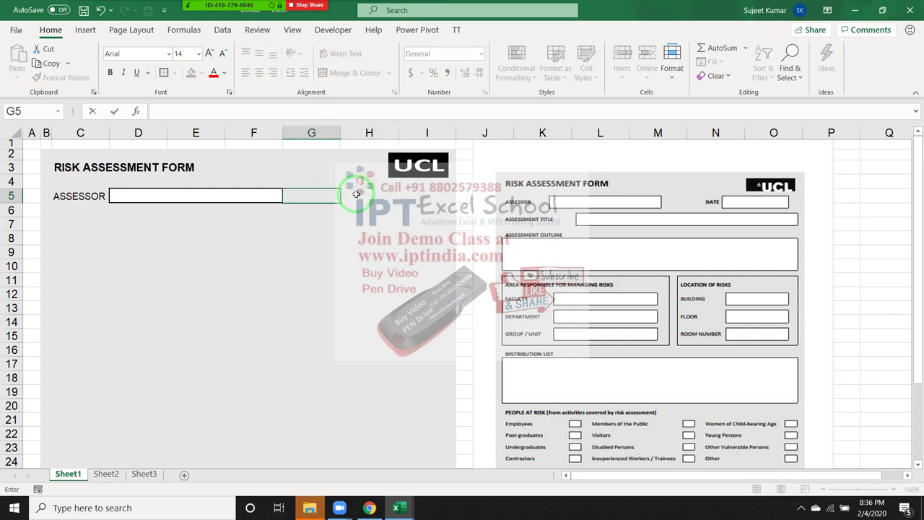
key("Return")
left_click(329, 195)
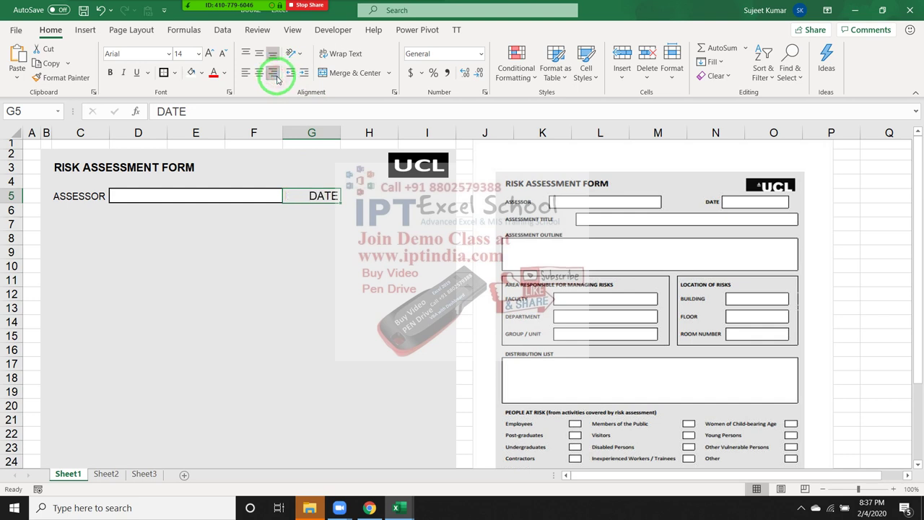
left_click(358, 281)
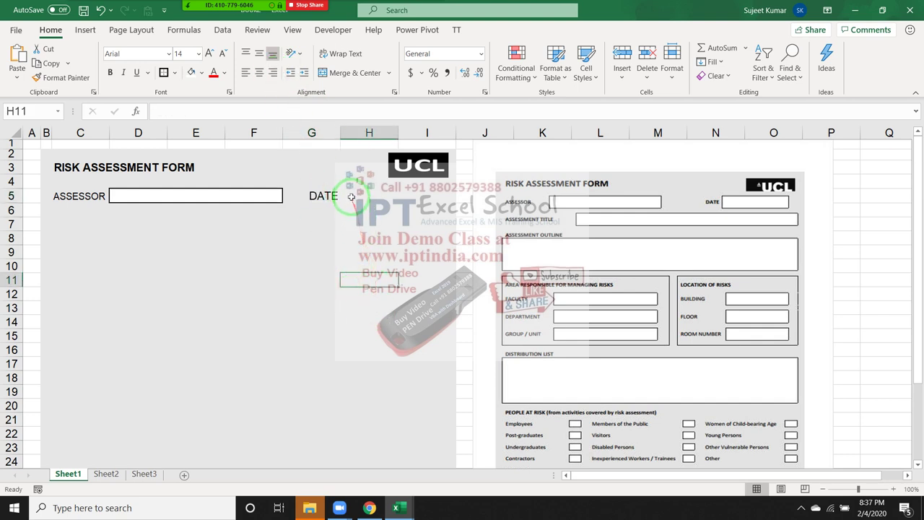
- Make H5 a centred date box with white fill and black outline
left_click(351, 197)
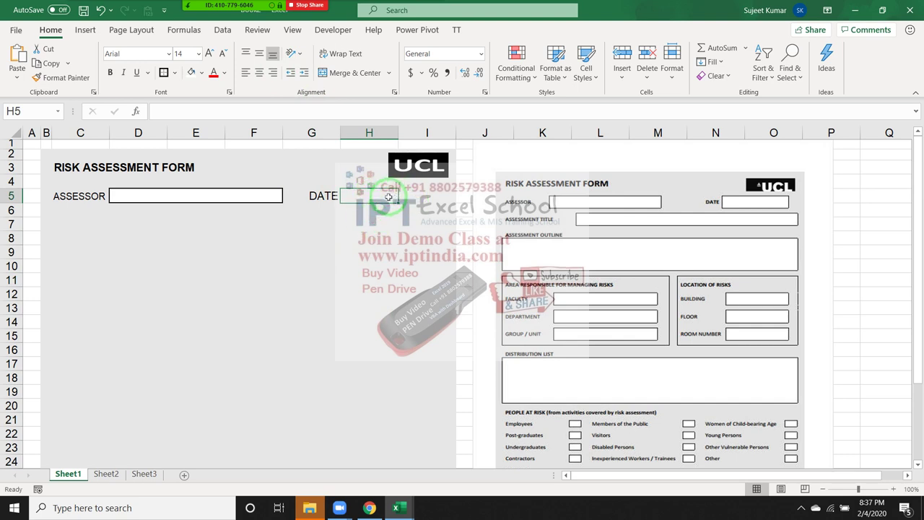
left_click(322, 73)
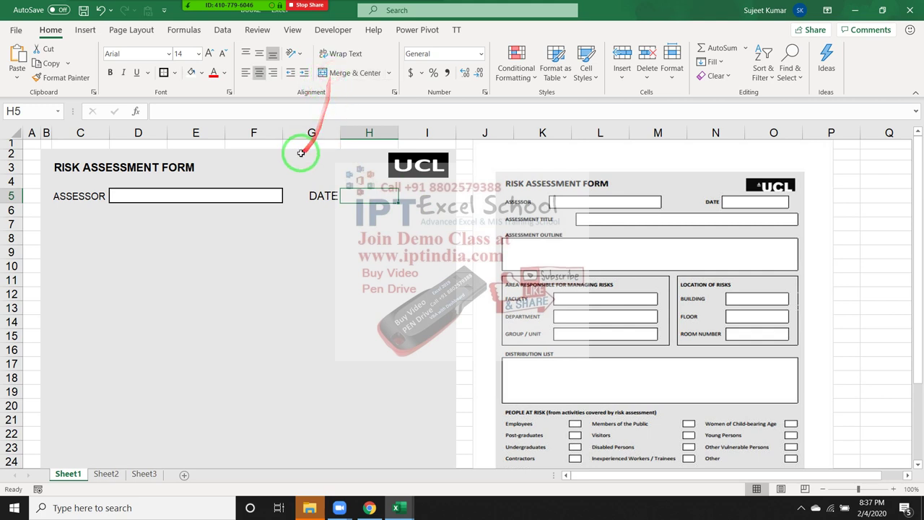
left_click(192, 76)
left_click(164, 72)
left_click(198, 264)
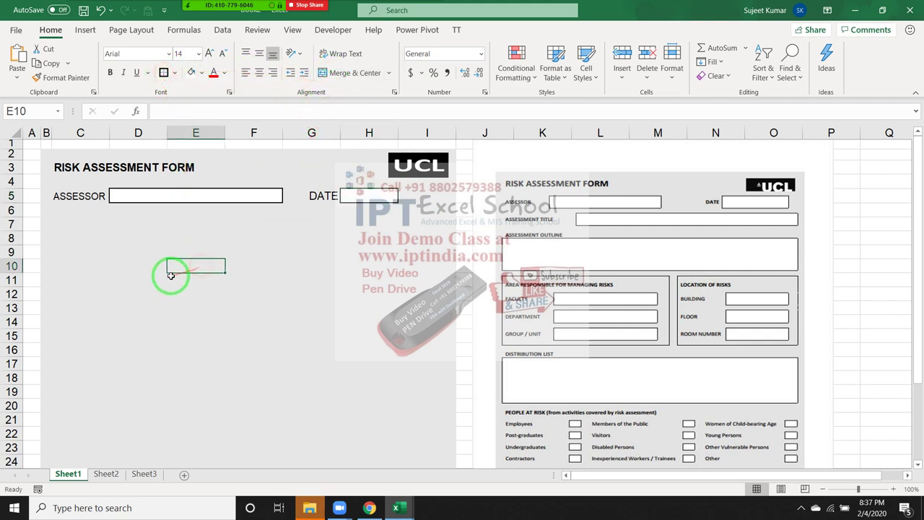
- Enter the label 'ASSESSMENT TITLE' in C7
left_click(68, 229)
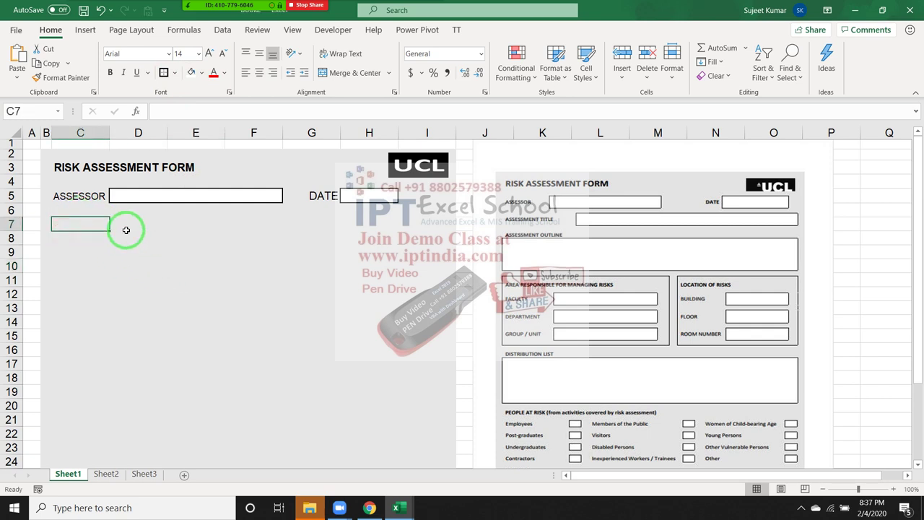
type("ASSESSMENT TITLE")
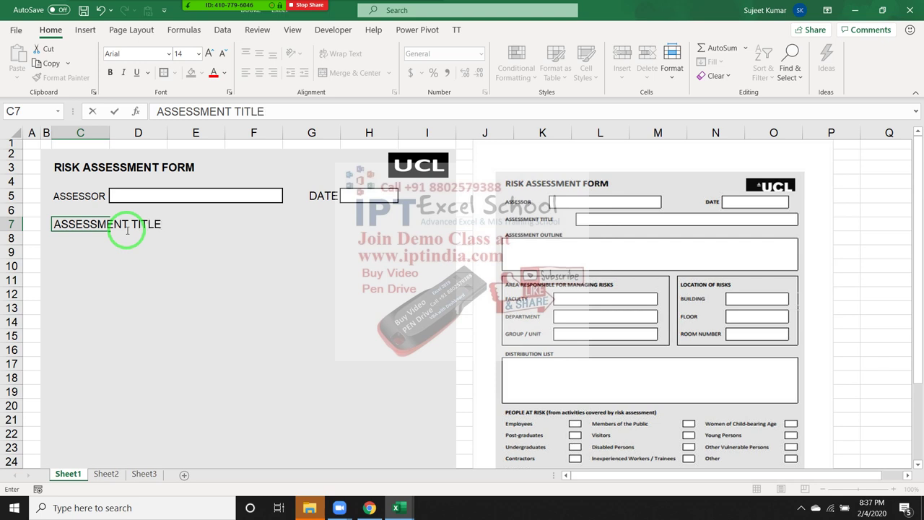
key("Return")
- Merge E7:I7 into one title entry box with an outside border
left_click(127, 228)
key("Right")
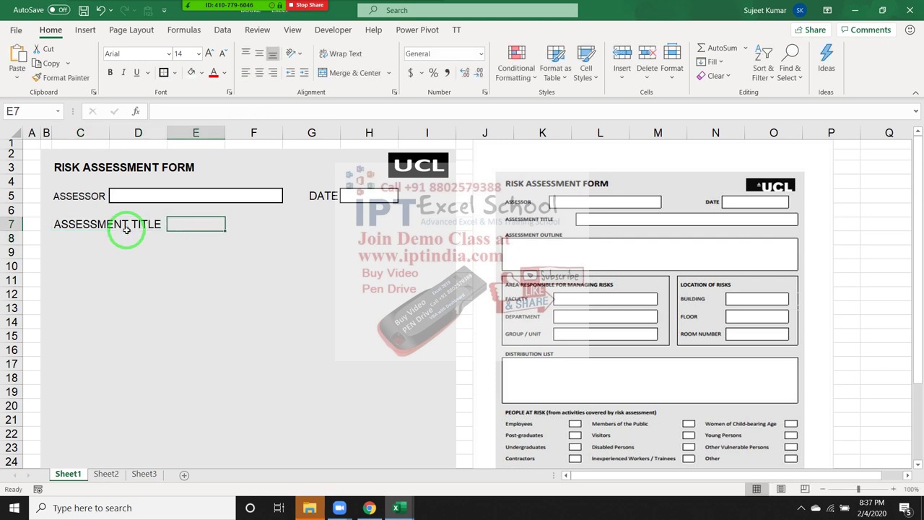
key("shift+Right")
key("shift+Right")
key("shift+Right")
key("shift+Right")
key("shift+Left")
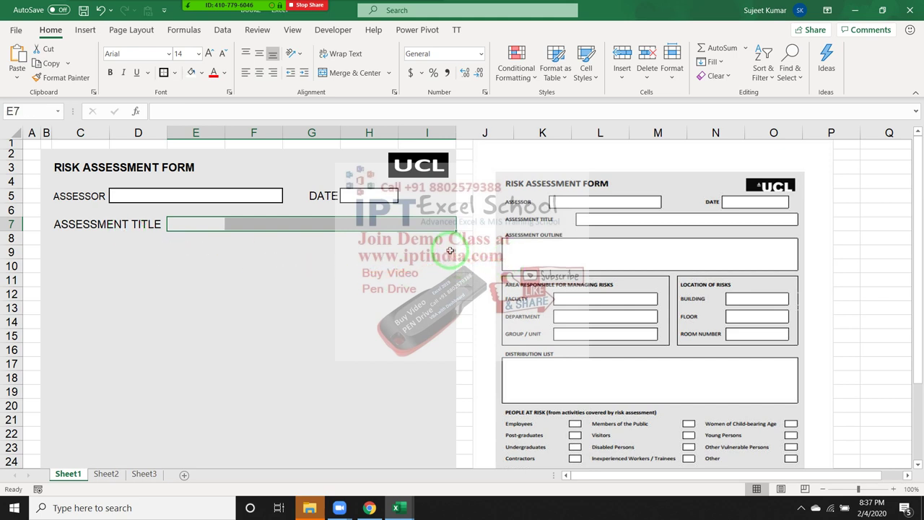
left_click(337, 72)
left_click(163, 73)
left_click(288, 360)
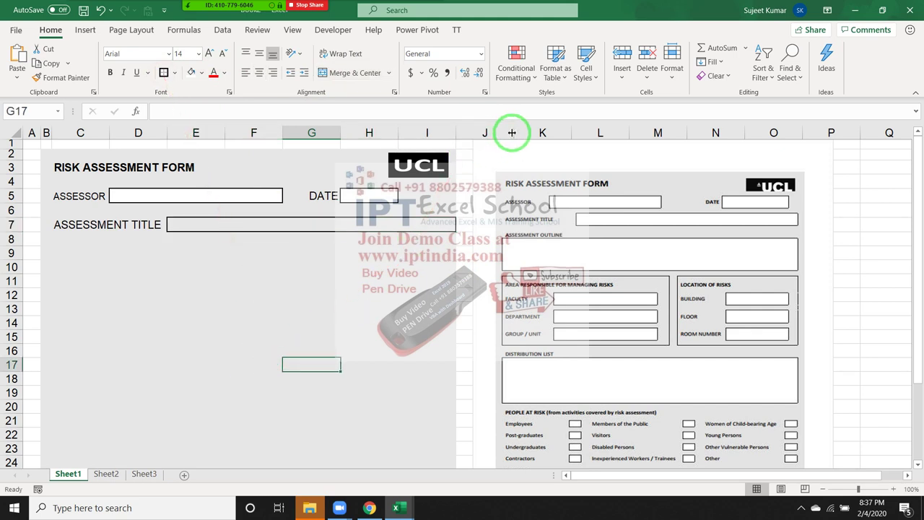
- Move the reference image further right and copy column G's grey formatting onto column J
mouse_move(511, 132)
left_mouse_down()
mouse_move(470, 137)
mouse_move(531, 157)
left_mouse_up()
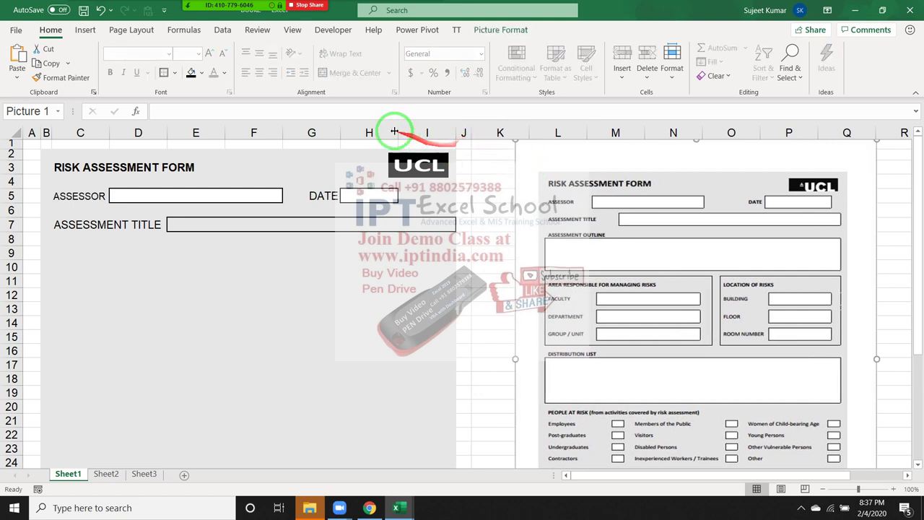
left_click(369, 133)
left_click(309, 134)
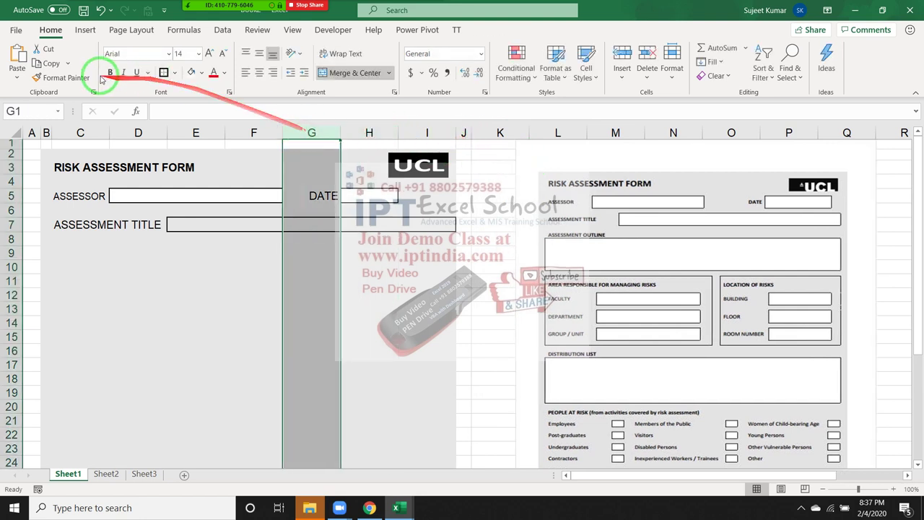
left_click(68, 81)
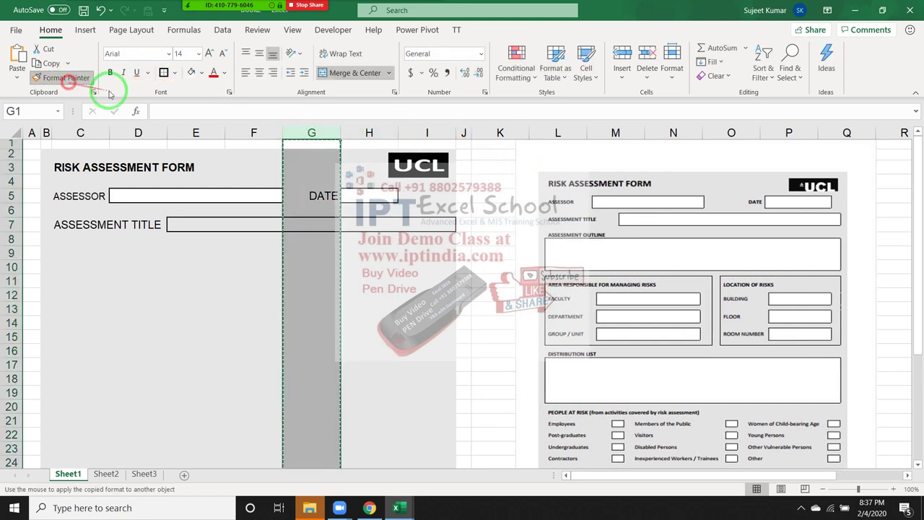
left_click(466, 133)
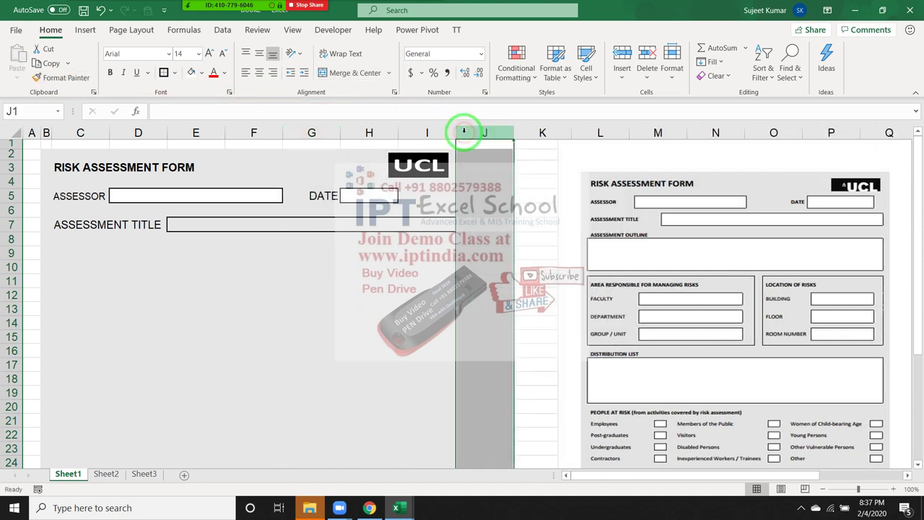
left_click(498, 281)
left_click(507, 237)
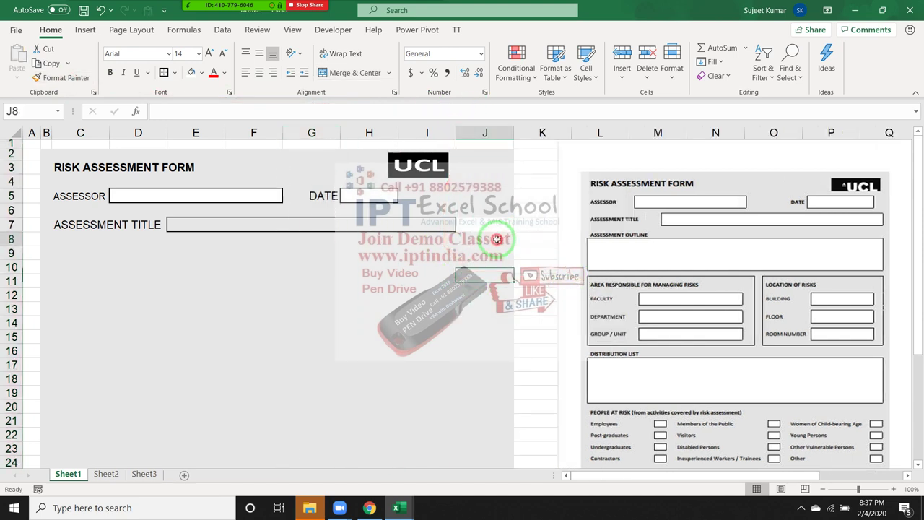
left_click_drag(484, 210, 483, 233)
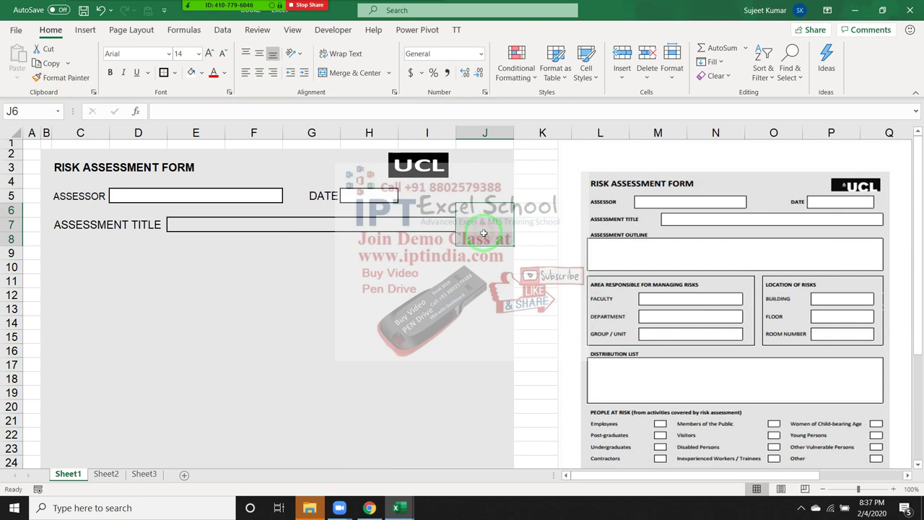
- Narrow column J into a thin spacer on the form's right edge
left_click(483, 253)
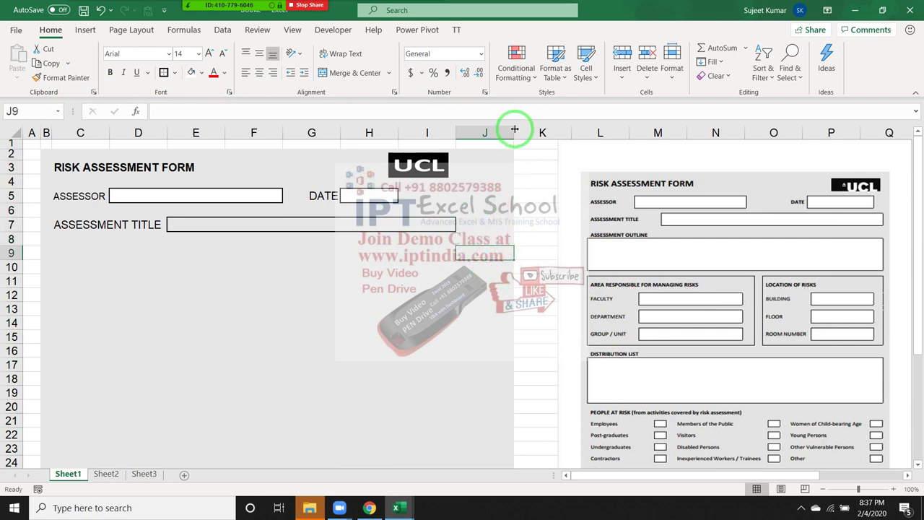
left_click_drag(514, 130, 465, 136)
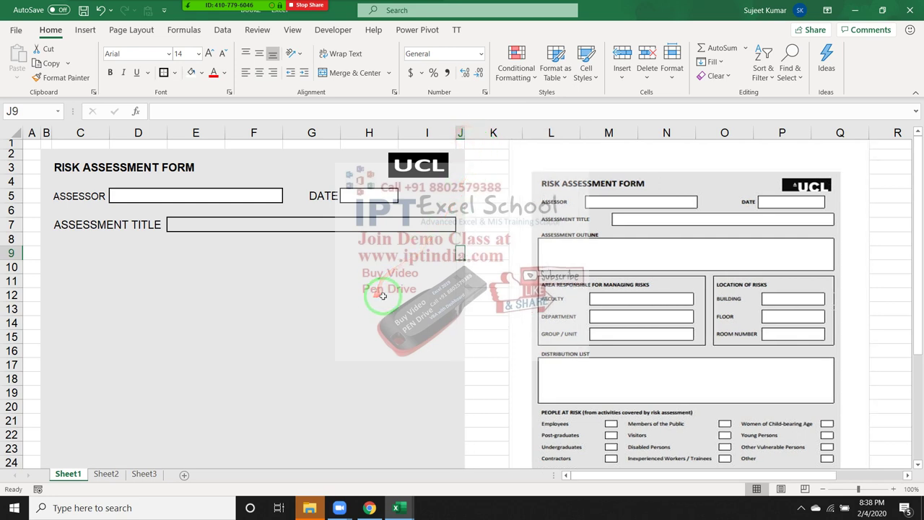
left_click(134, 253)
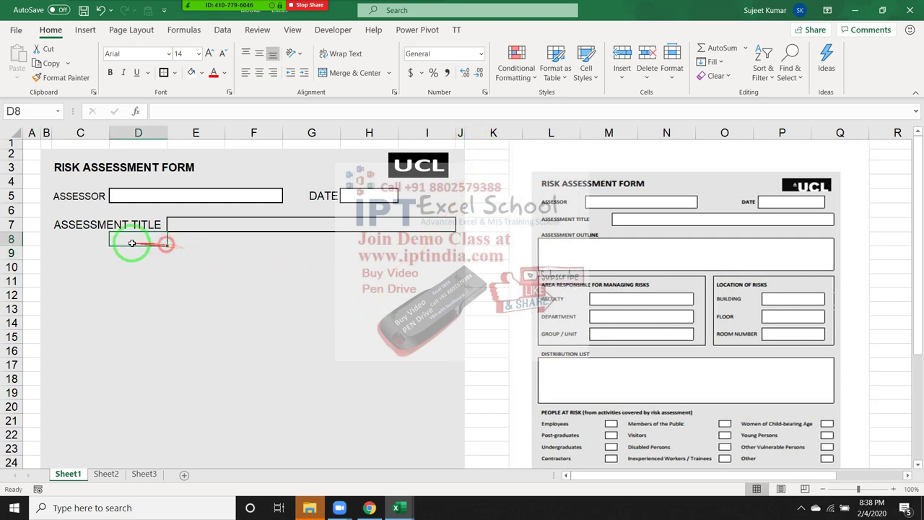
- Enter the ASSESSMENT OUTLINE label in cell C9
left_click(81, 266)
key("Up")
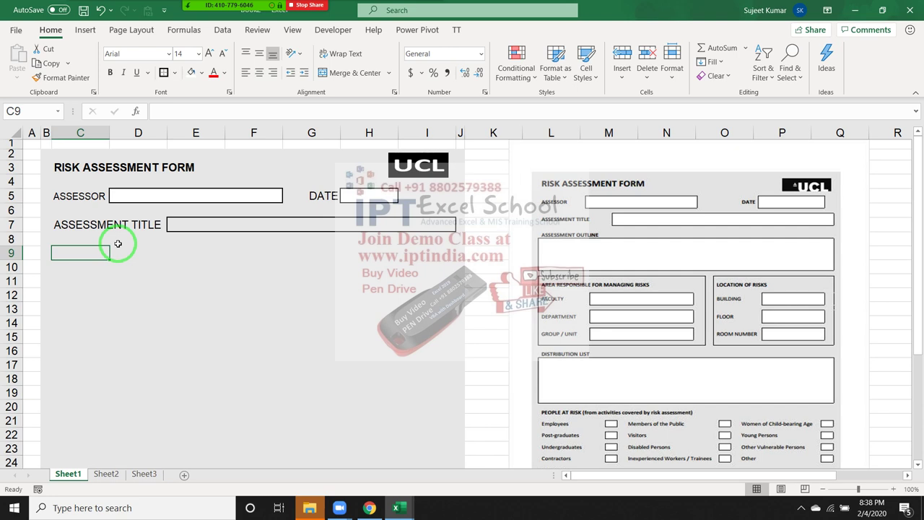
type("ASSESSMENT OUTLIN")
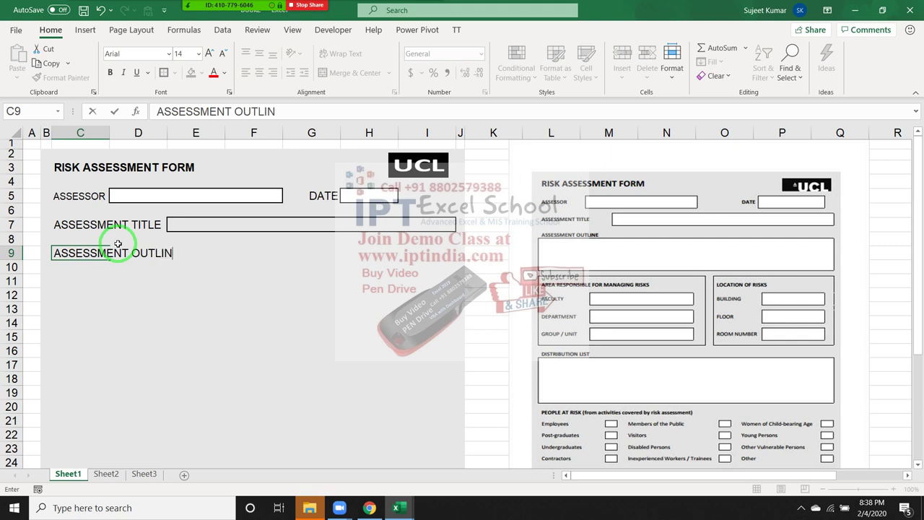
- Merge C10:I12 into one entry box and give it a thick outside border
key("Down")
key("shift+Right")
key("shift+Right")
key("shift+Right")
key("shift+Right")
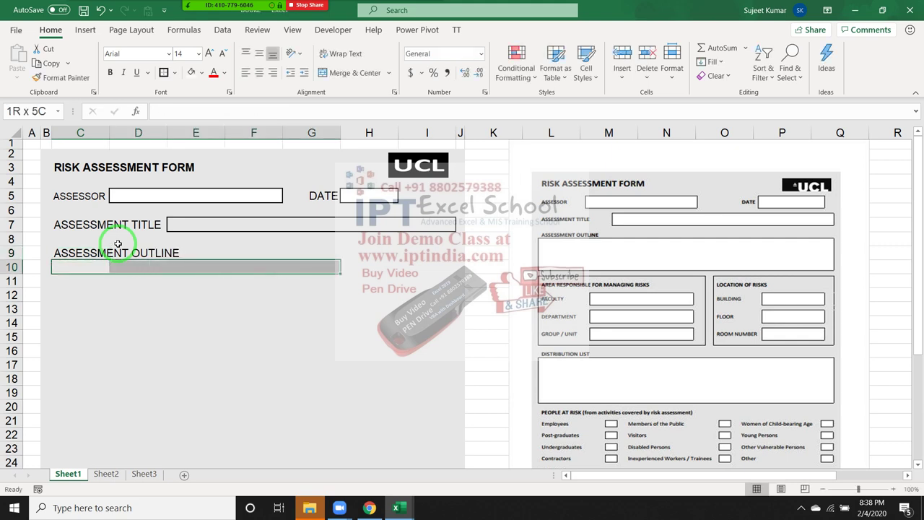
key("shift+Right")
key("shift+Right")
key("shift+Down")
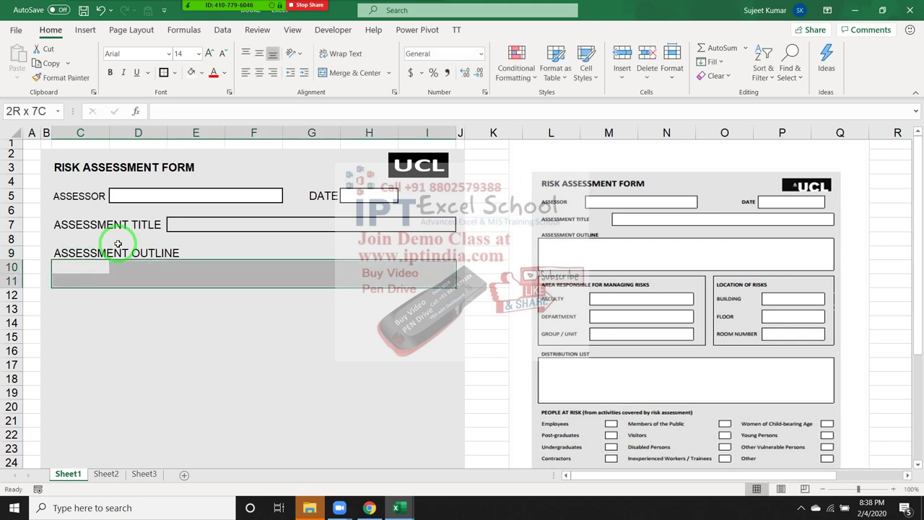
key("shift+Down")
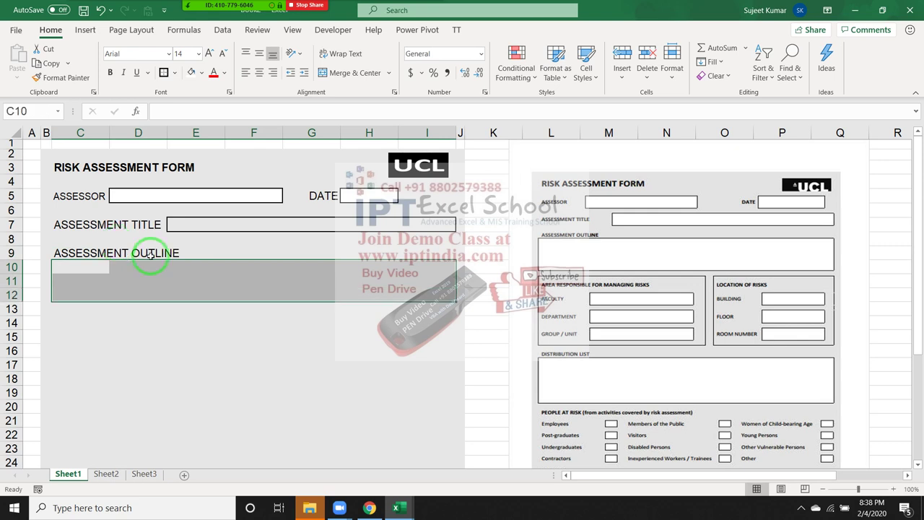
left_click(355, 72)
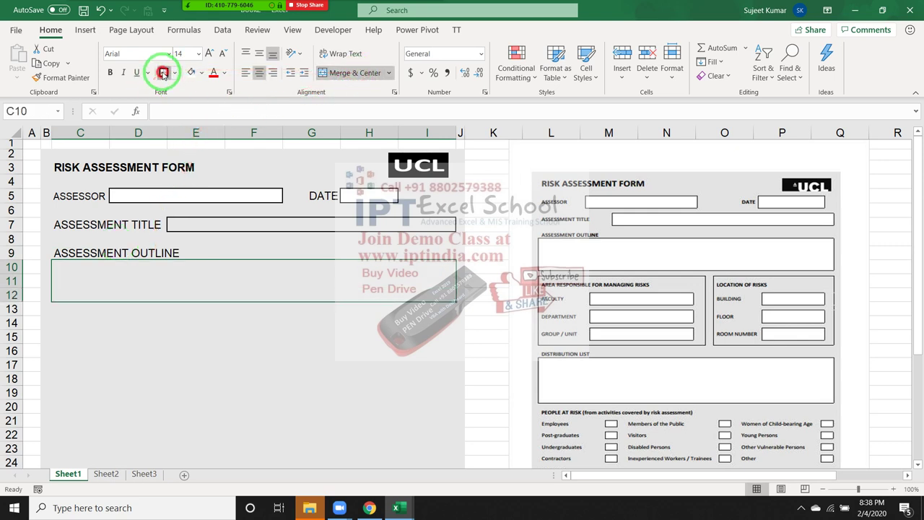
left_click(163, 72)
left_click(105, 351)
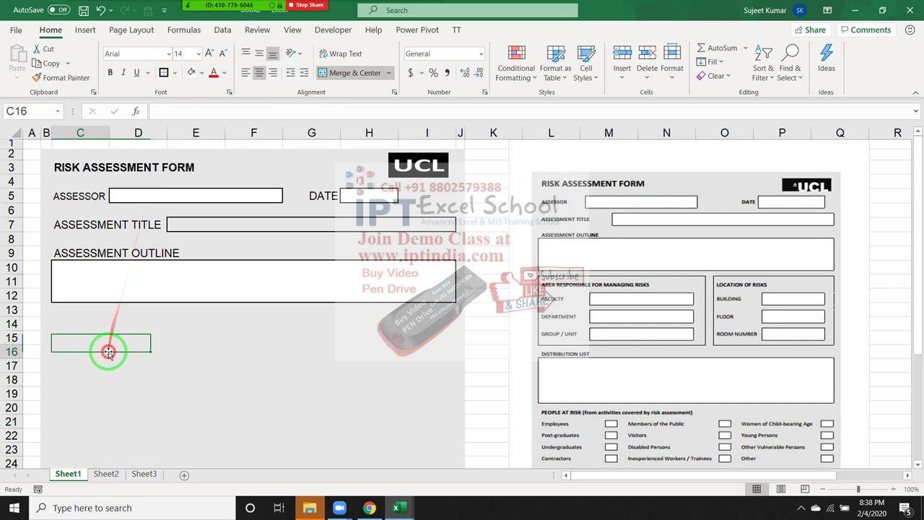
left_click(79, 322)
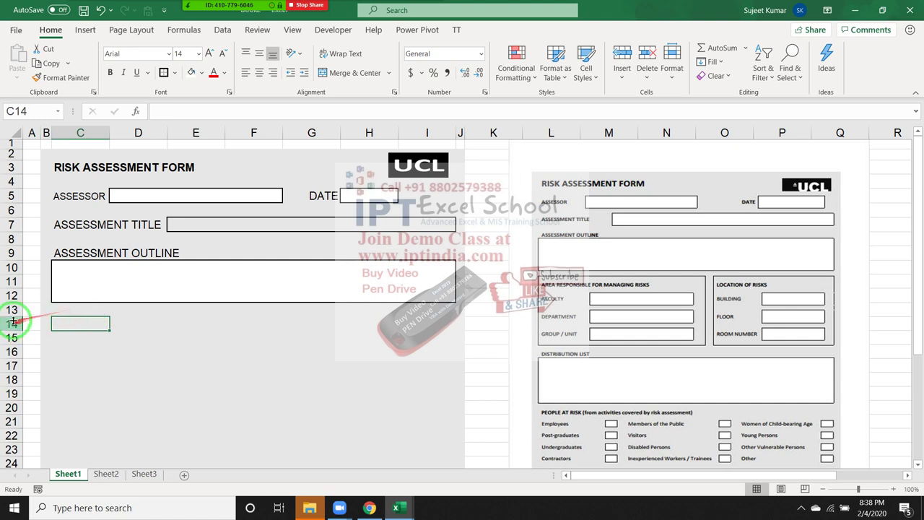
- Shrink row 13 to a thin gap about 11.4 high
mouse_move(13, 316)
left_mouse_down()
mouse_move(411, 382)
mouse_move(217, 380)
left_mouse_up()
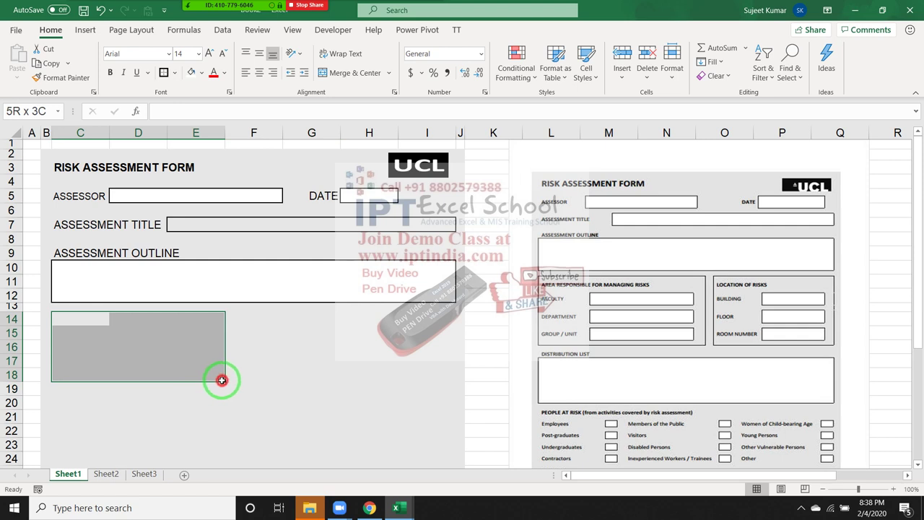
left_click_drag(222, 380, 89, 315)
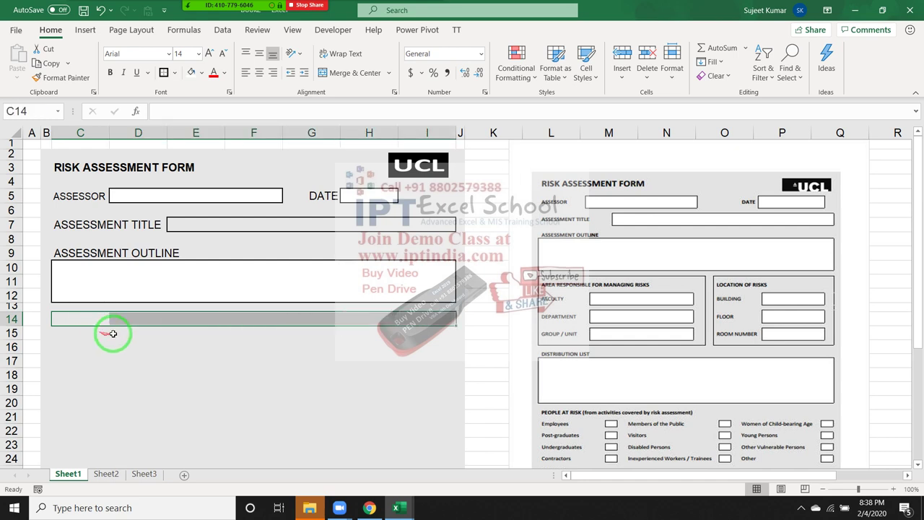
left_click(101, 319)
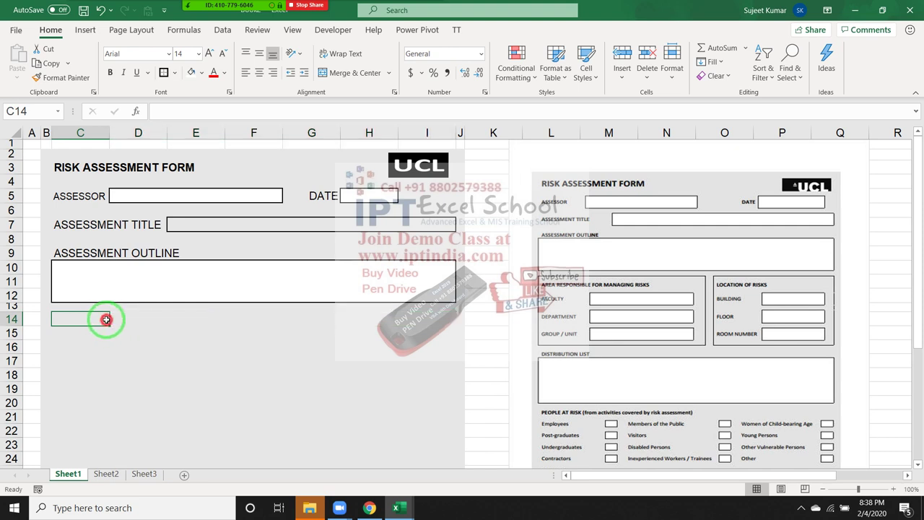
- Outline C14:E20 with an outside border as the first section box
key("shift+Right")
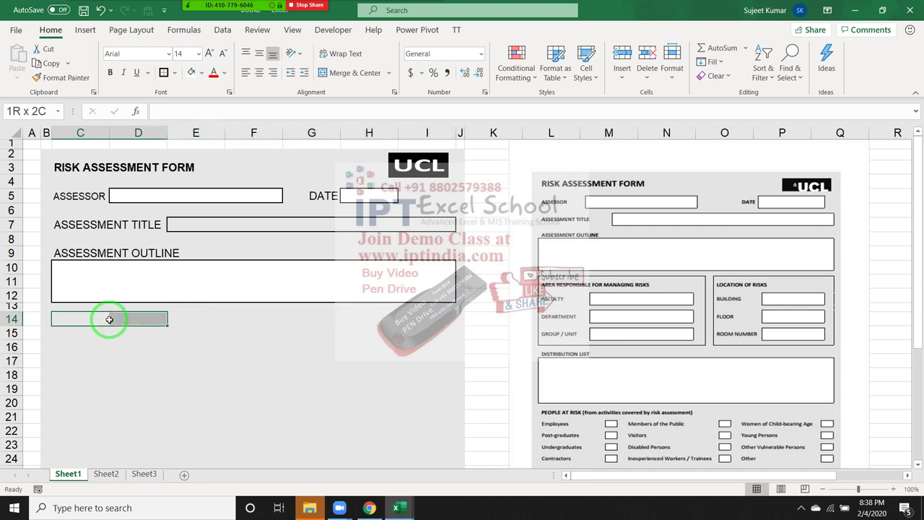
key("shift+Right")
left_click(109, 319)
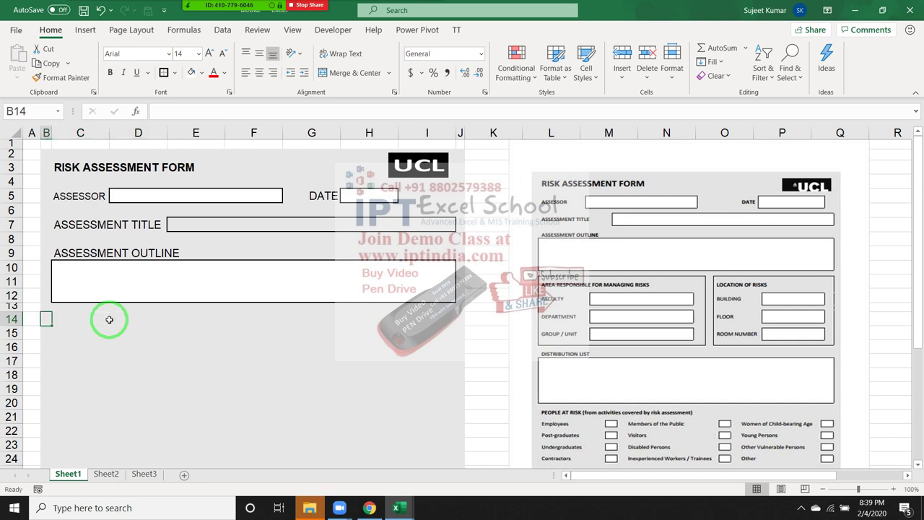
key("shift+Right")
key("shift+Right")
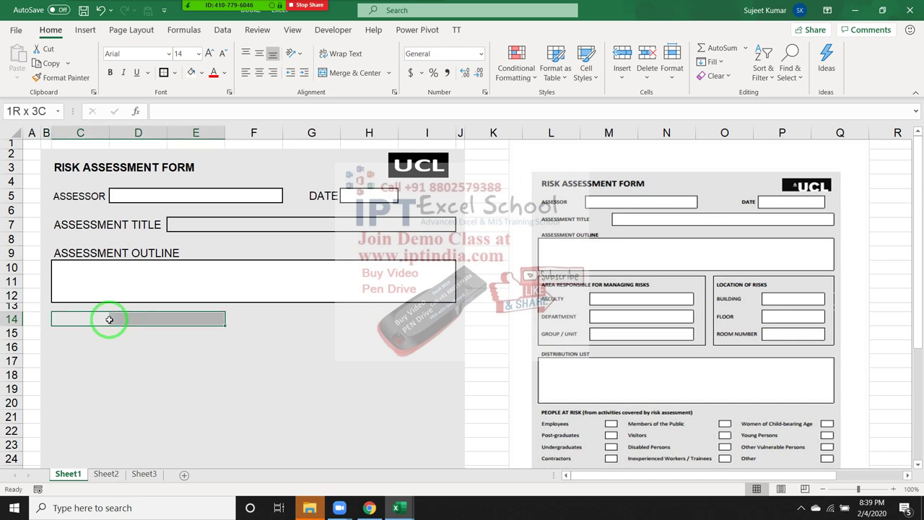
key("shift+Down")
key("shift+Up")
key("shift+Left")
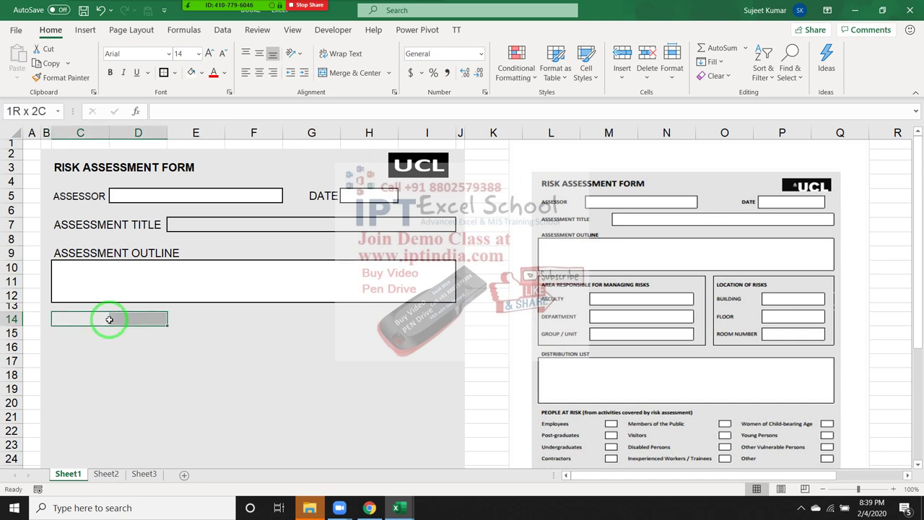
key("shift+Right")
key("shift+Down")
key("shift+Down")
key("shift+Down")
key("shift+Down")
key("shift+Down")
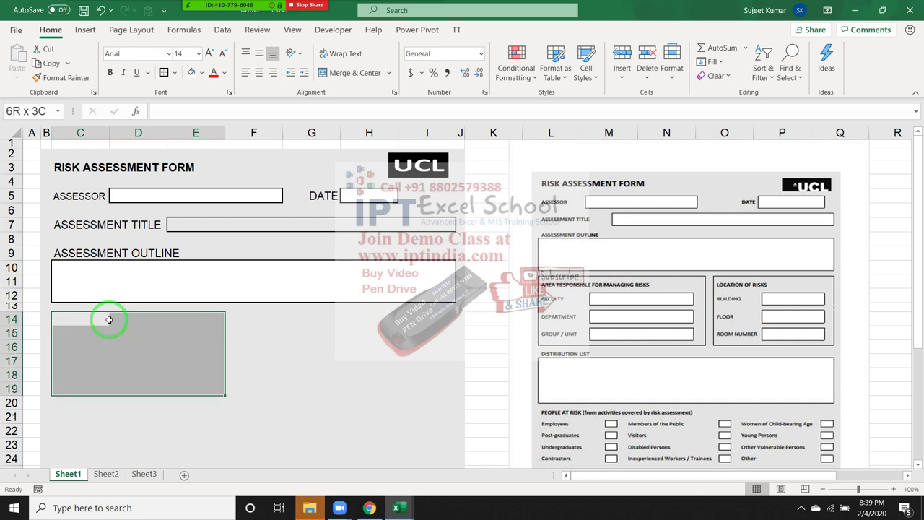
key("shift+Down")
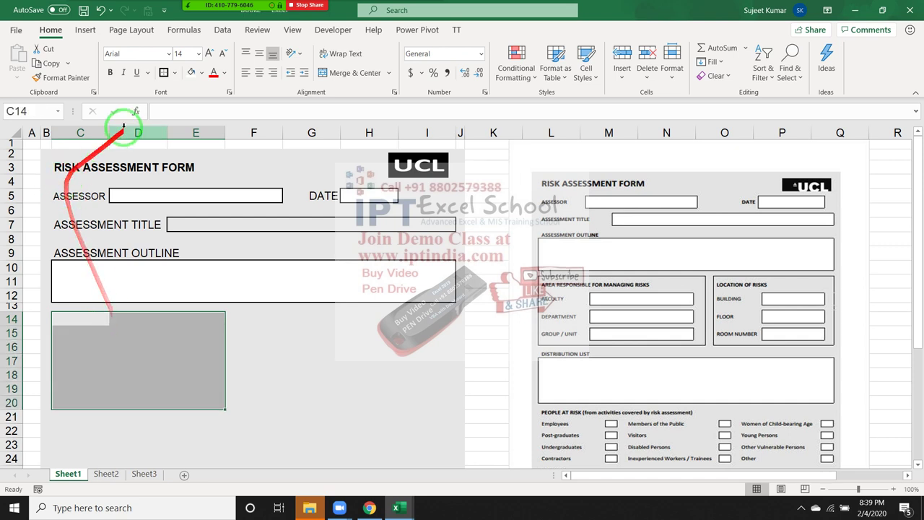
left_click(163, 72)
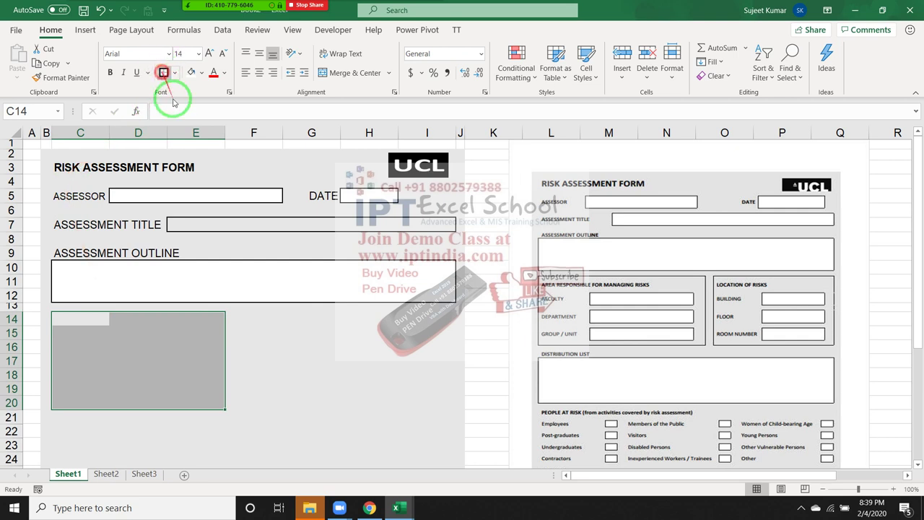
left_click(264, 365)
left_click(276, 316)
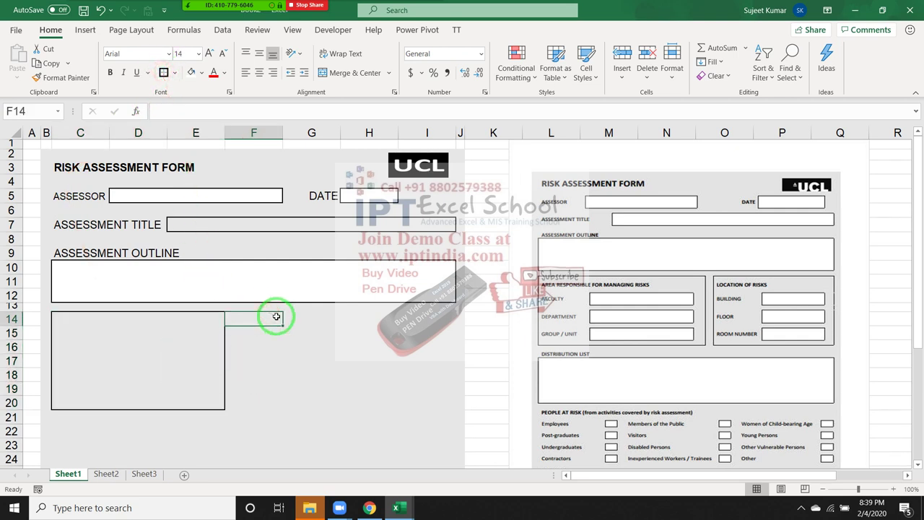
- Outline G14:I20 with an outside border, leaving it unmerged, as the second panel
left_click_drag(311, 319, 426, 318)
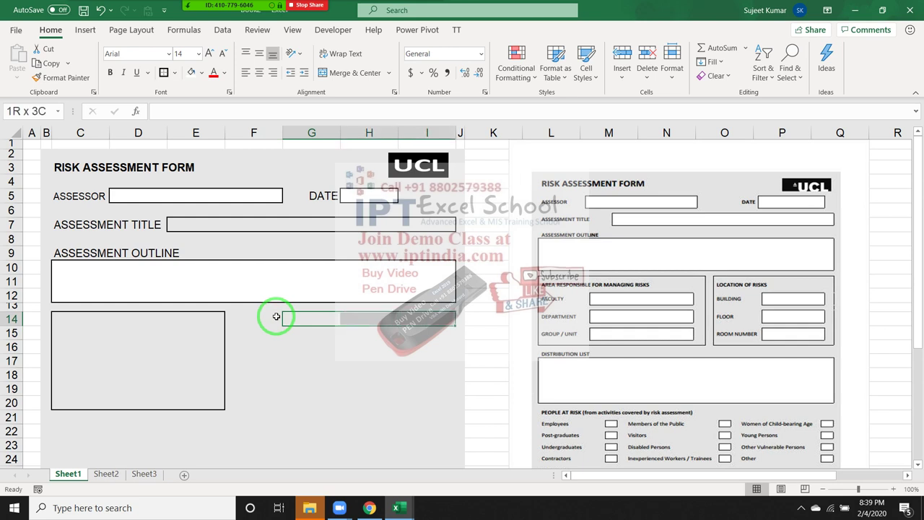
key("shift+Down")
key("shift+Down")
key("shift+Down")
key("shift+Down")
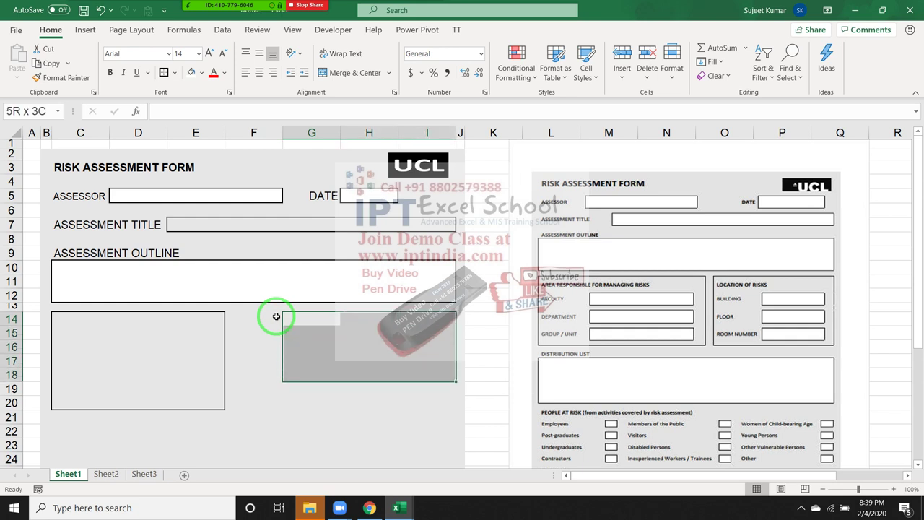
key("shift+Down")
key("shift+Down")
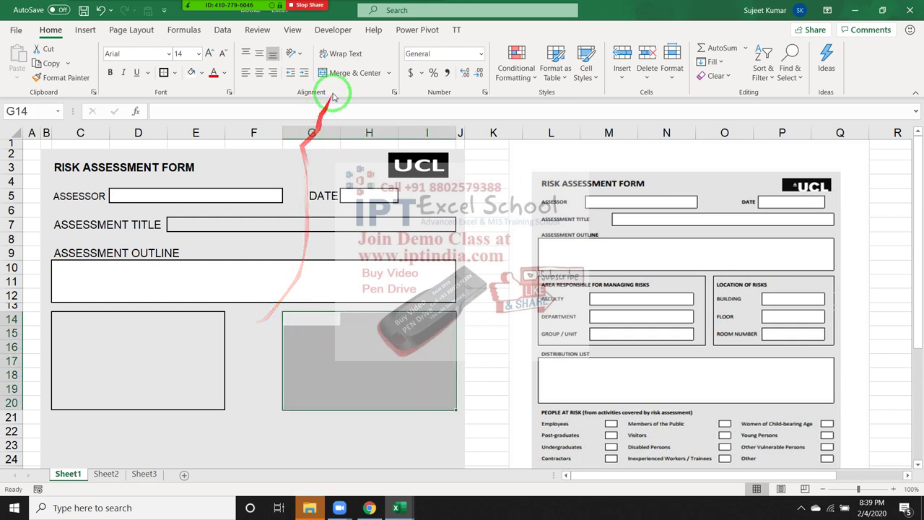
left_click(328, 73)
left_click(256, 363)
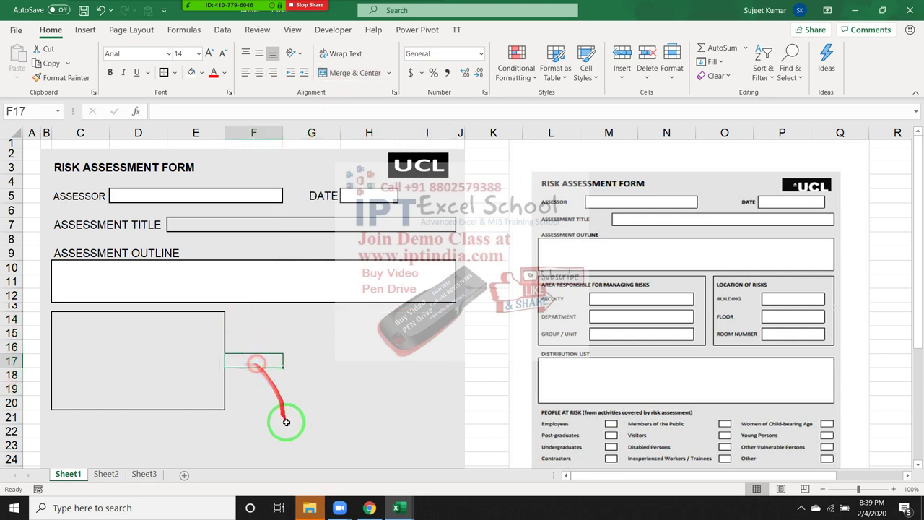
left_click(316, 324)
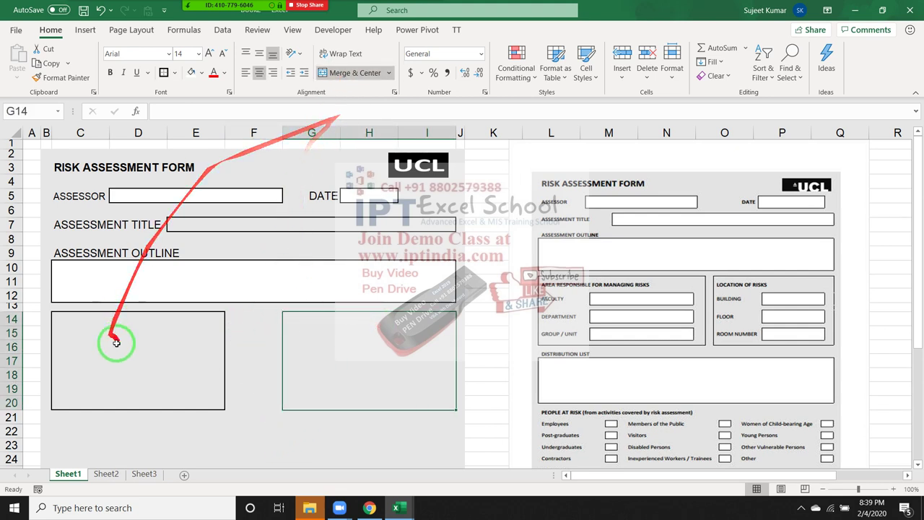
left_click(342, 73)
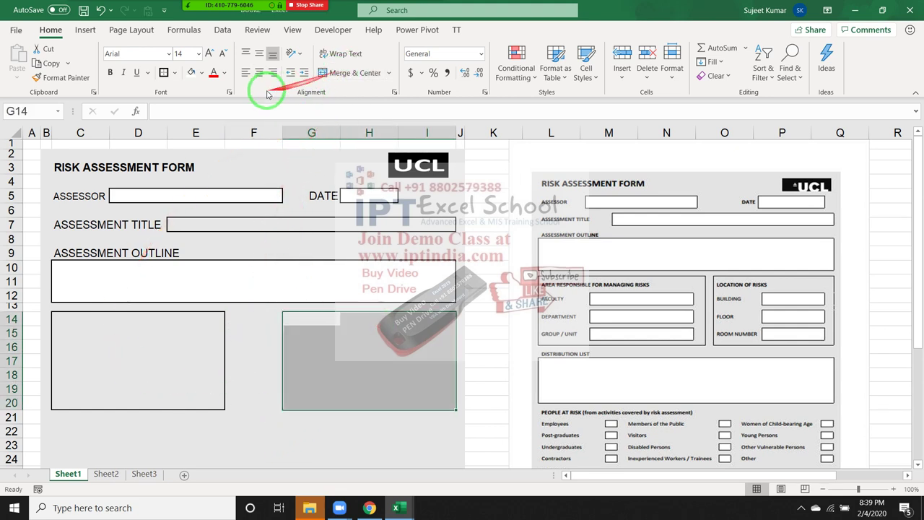
left_click_drag(164, 75, 205, 324)
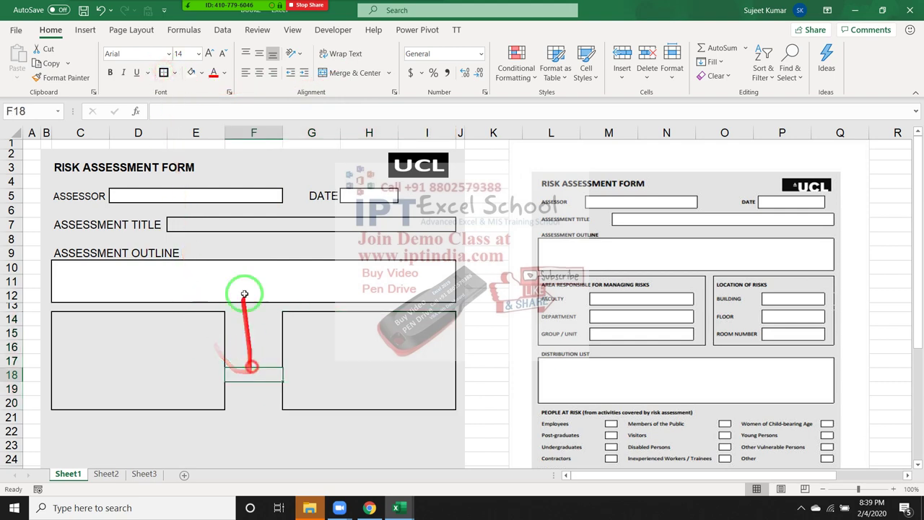
- Narrow column F so the two section boxes sit close together
left_click(268, 131)
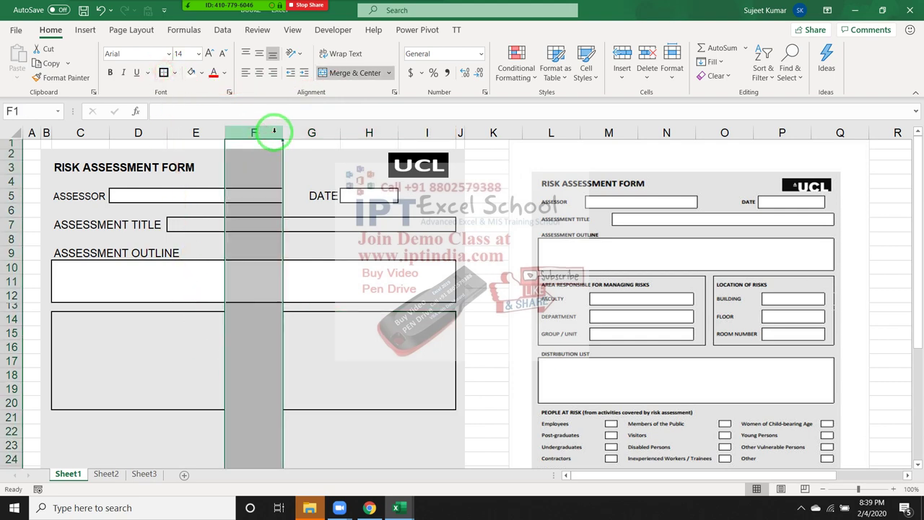
key("ctrl+plus")
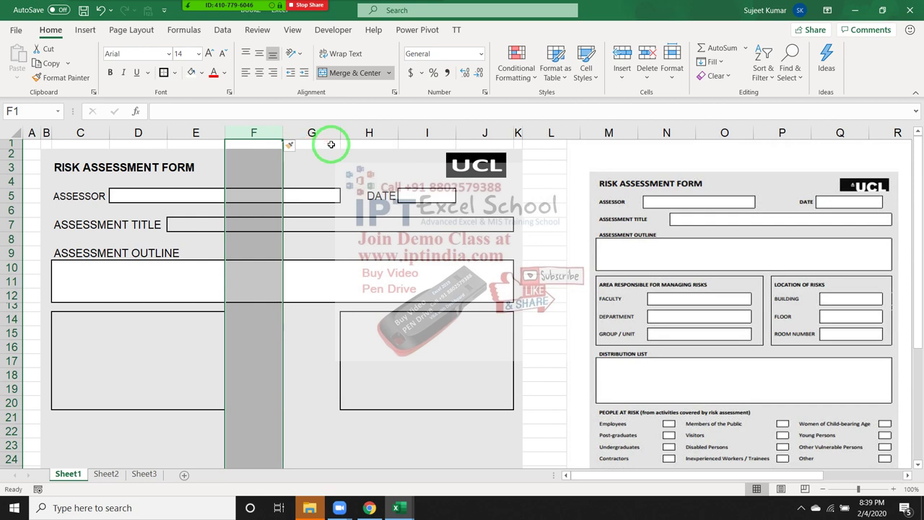
key("ctrl+z")
left_click_drag(283, 132, 240, 127)
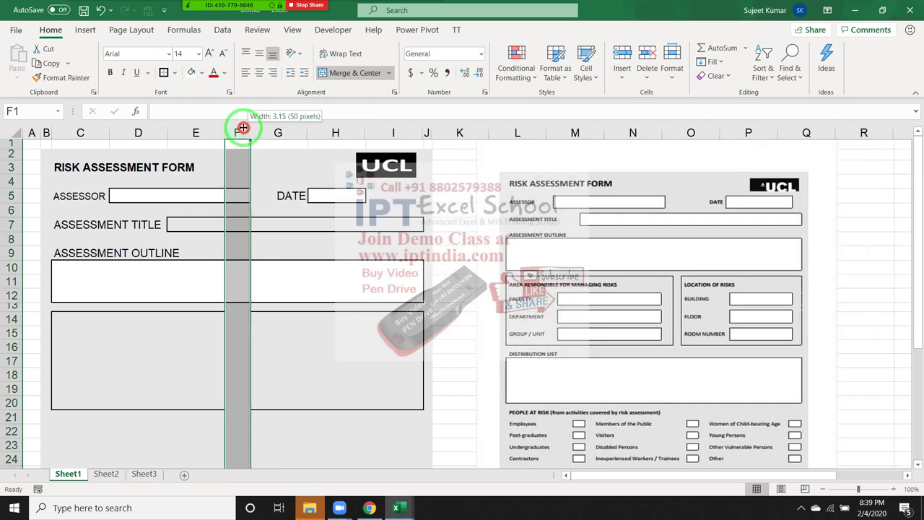
left_click(180, 366)
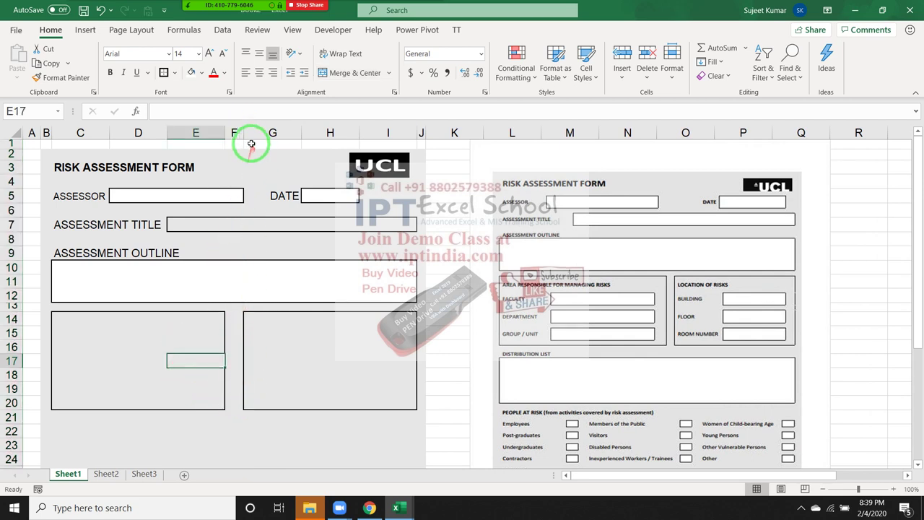
left_click_drag(243, 137, 237, 132)
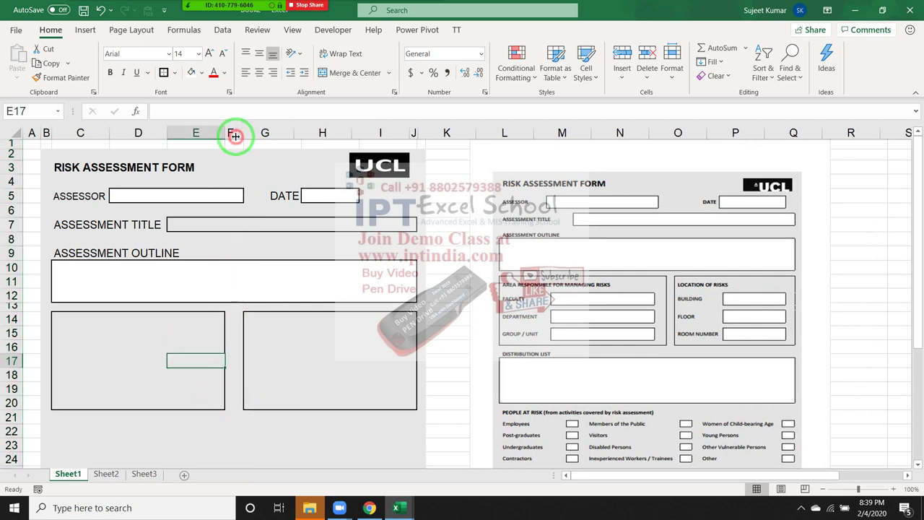
- Fill the merged E7 title field white, then start typing the area heading in C14
left_click(243, 433)
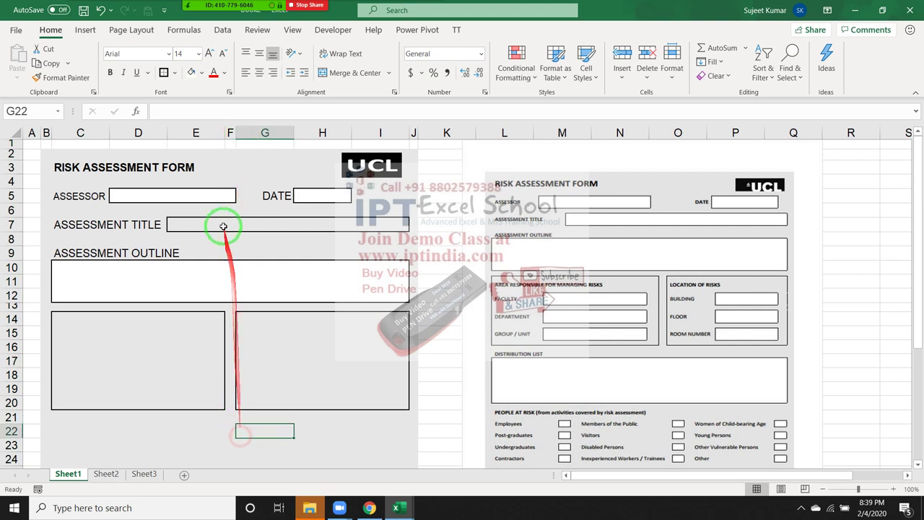
left_click(223, 223)
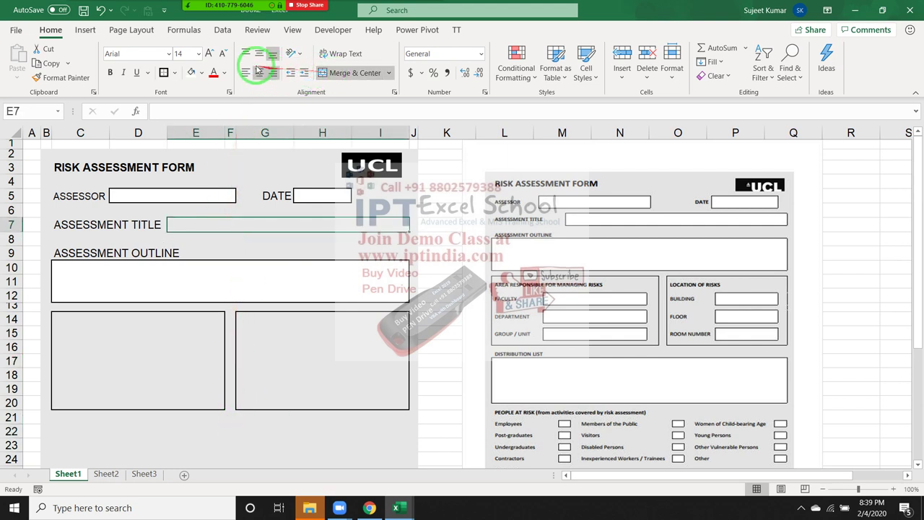
left_click(193, 74)
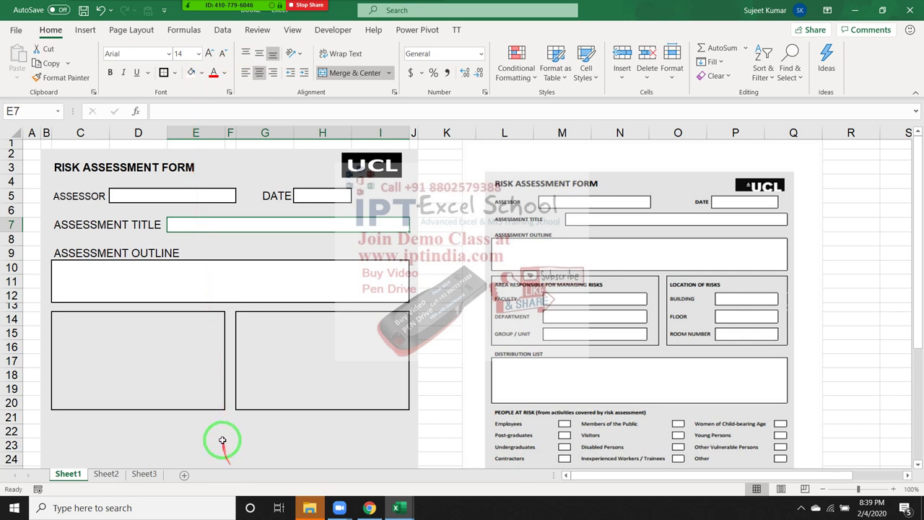
left_click(221, 445)
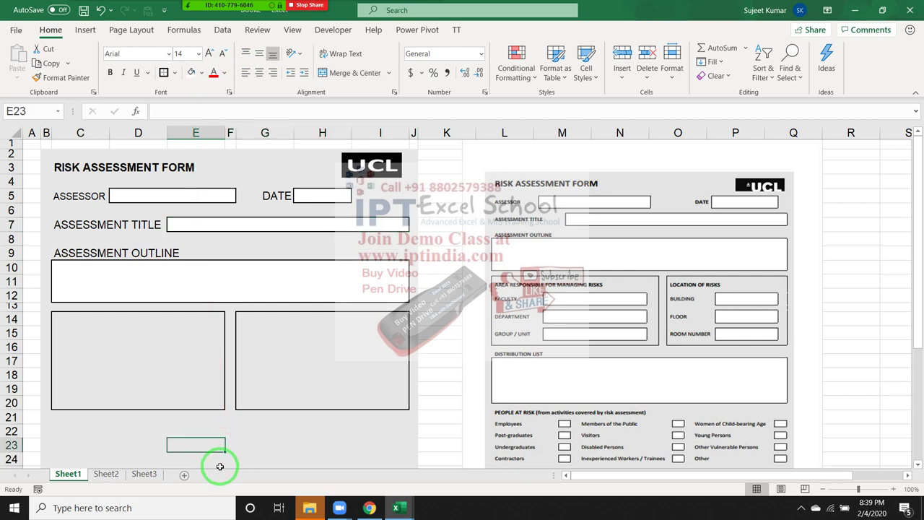
left_click(70, 321)
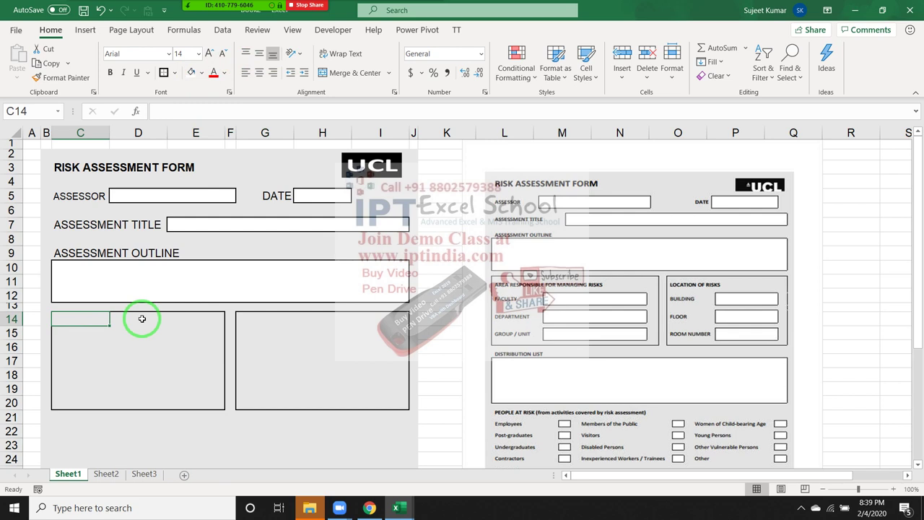
type("a")
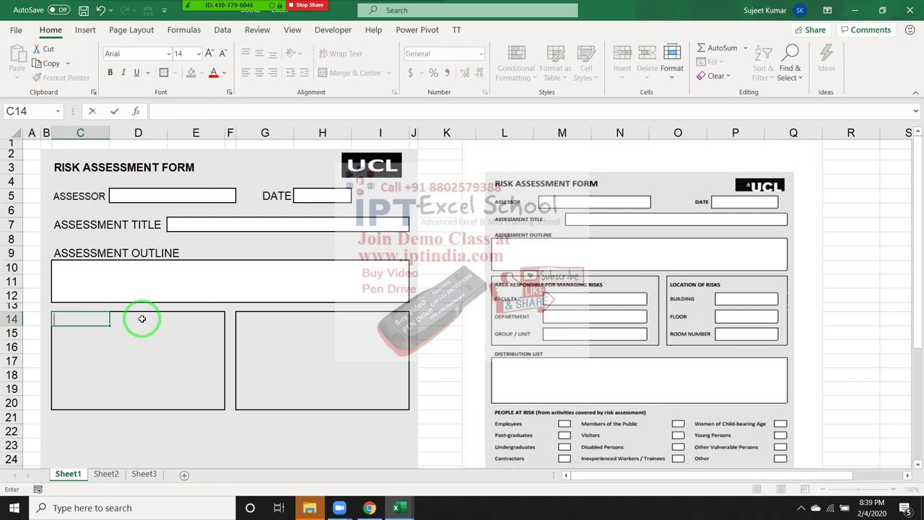
type("REA RE")
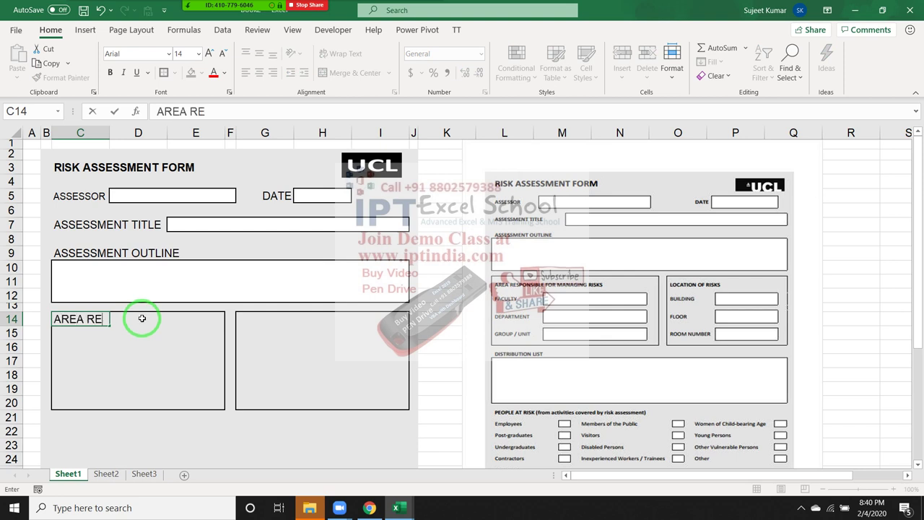
type("SP")
type("O")
type("NS")
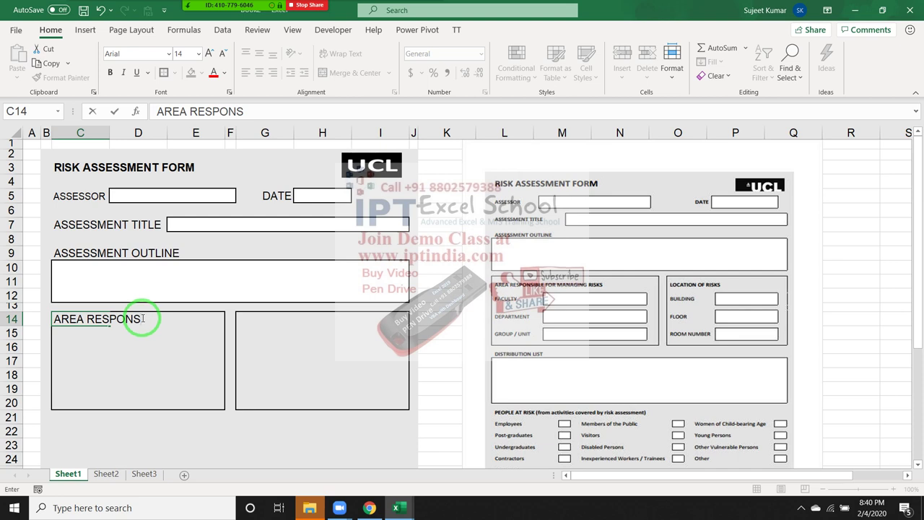
type("IBLE")
type(" FOR")
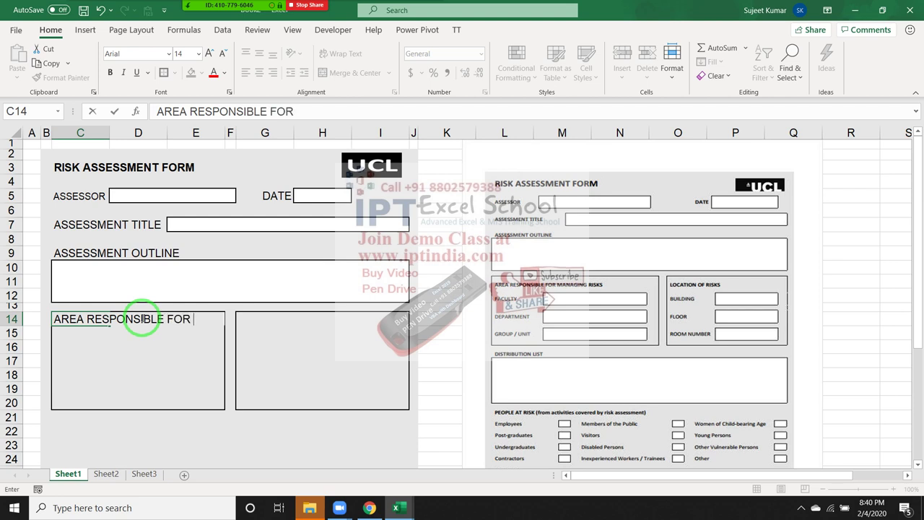
type(" MA")
type("NA")
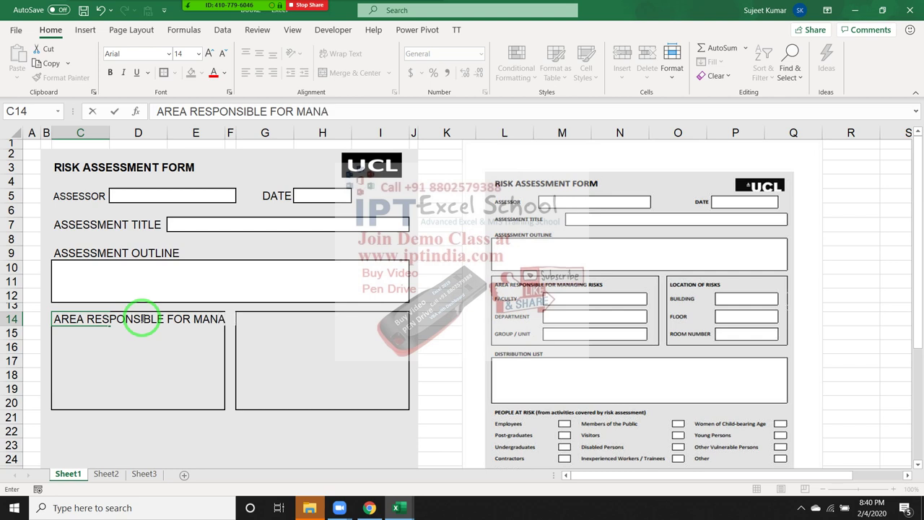
type("GING")
type(" RIK")
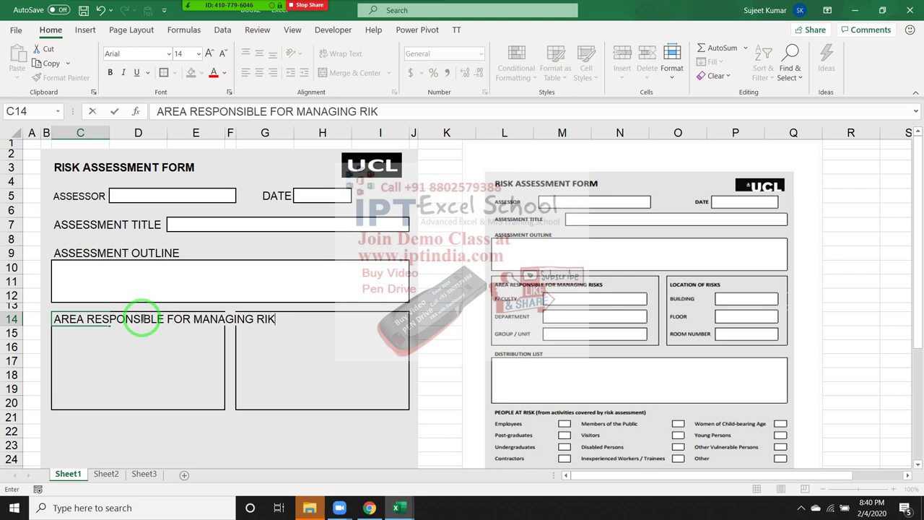
type("S")
- Format the C14 heading 'AREA RESPONSIBLE FOR MANAGING RIKS' as bold 7-point text
key("Return")
key("Up")
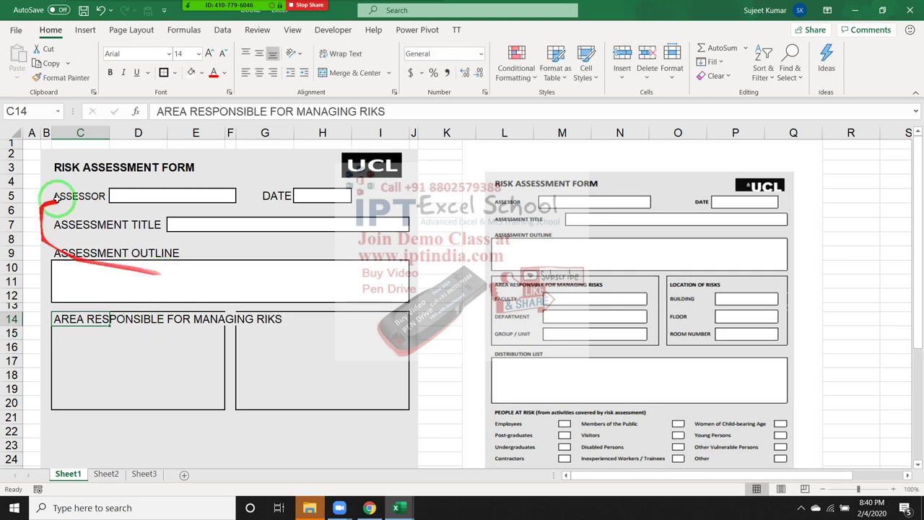
left_click(177, 53)
type("7")
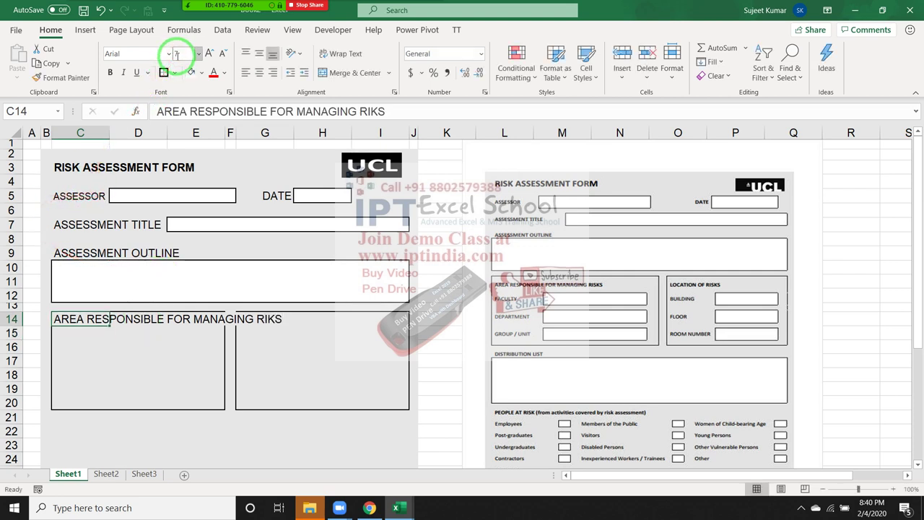
key("Return")
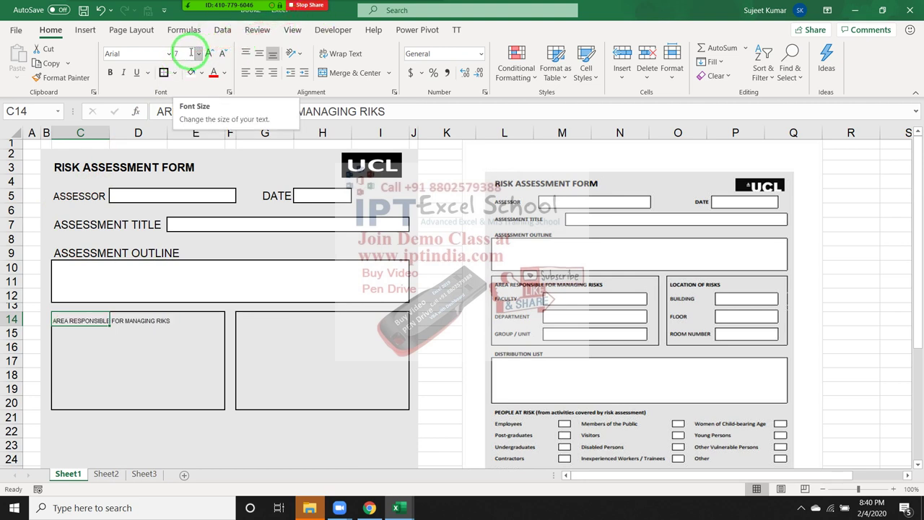
key("ctrl+b")
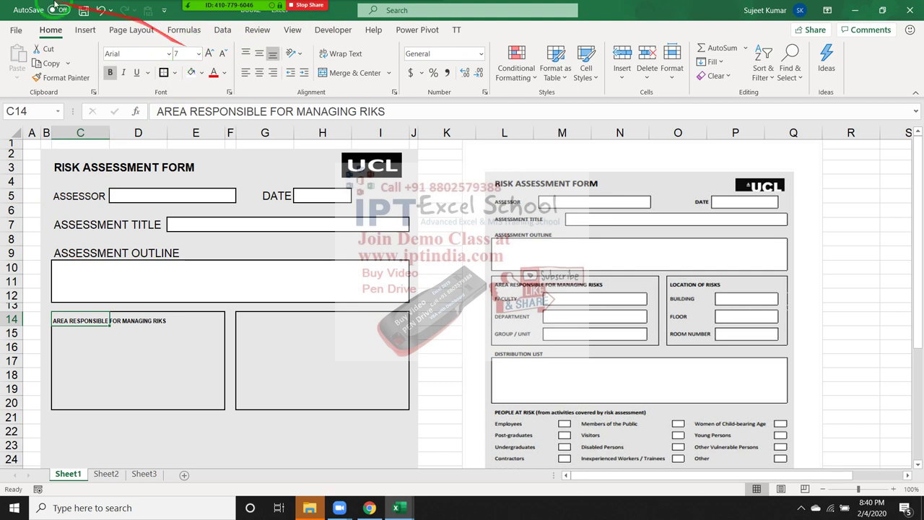
- Shrink row 15 to a 6.60-high spacer beneath the area heading
left_click(83, 334)
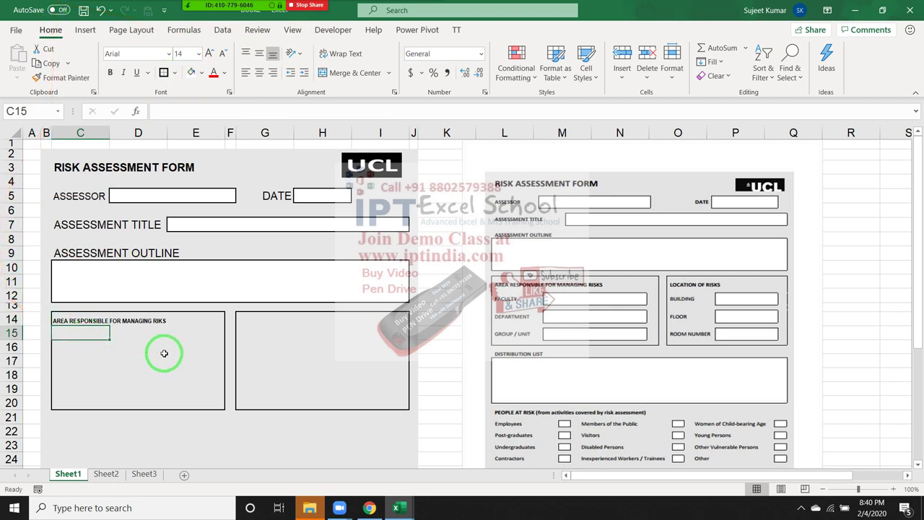
key("Down")
key("Up")
key("Down")
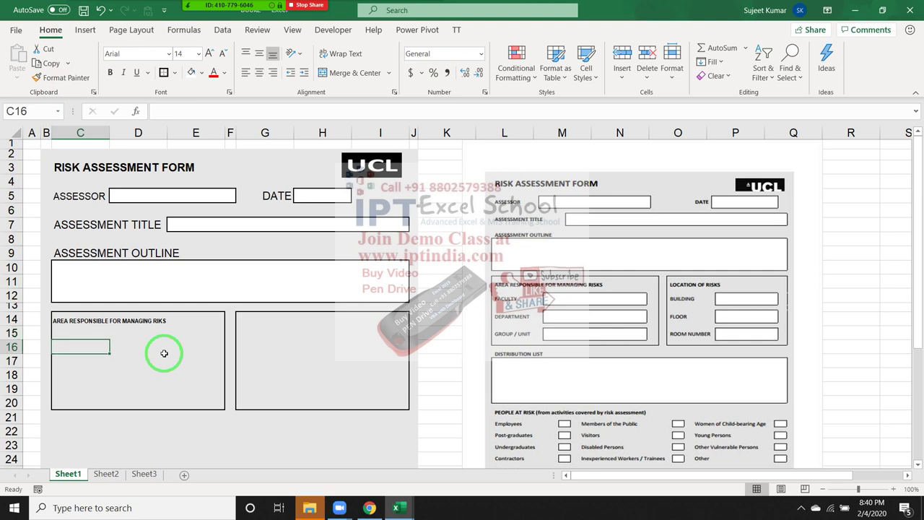
key("Down")
key("Down")
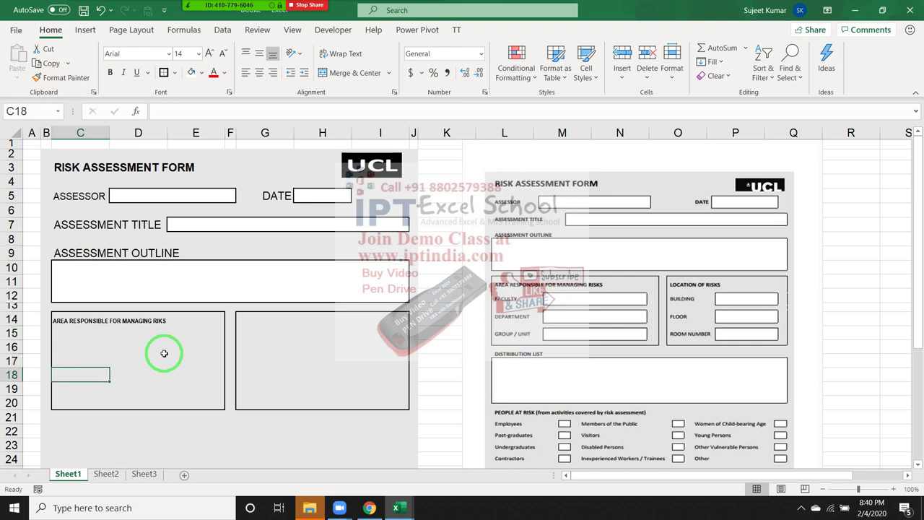
key("Up")
key("Up")
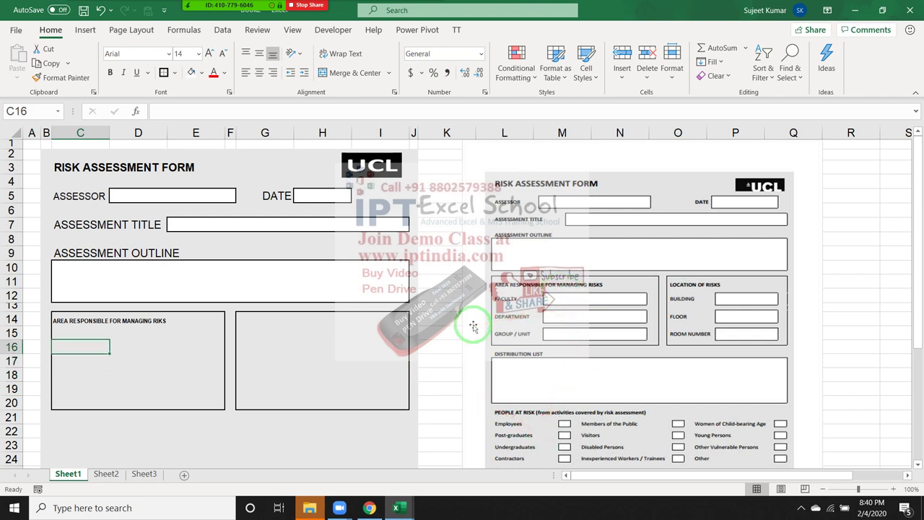
key("Up")
key("Down")
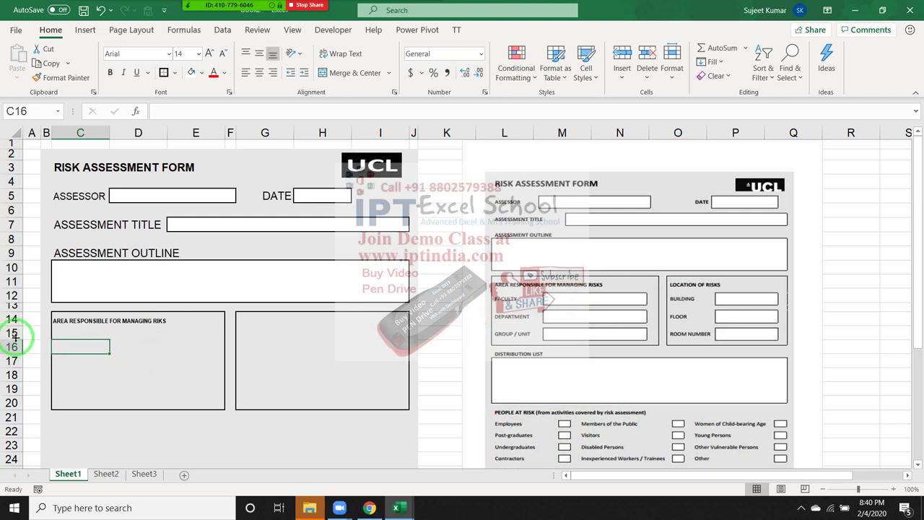
left_click_drag(15, 338, 14, 332)
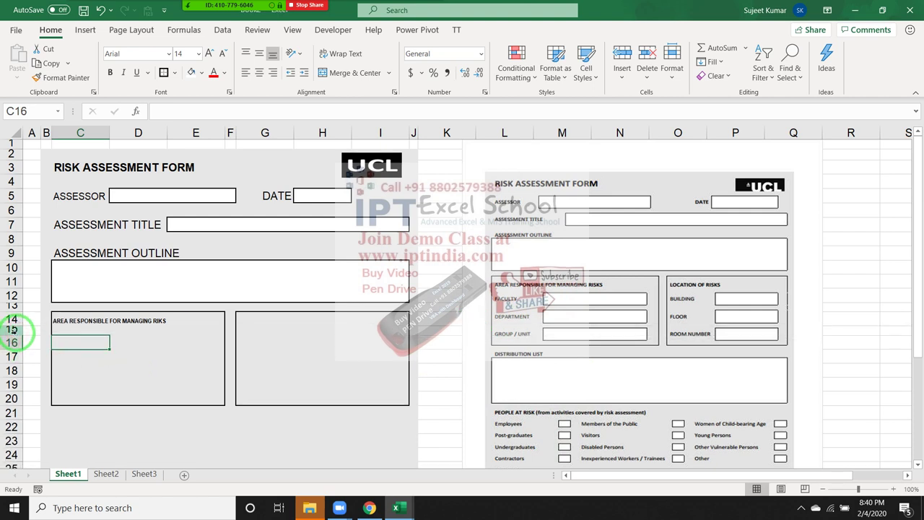
key("Up")
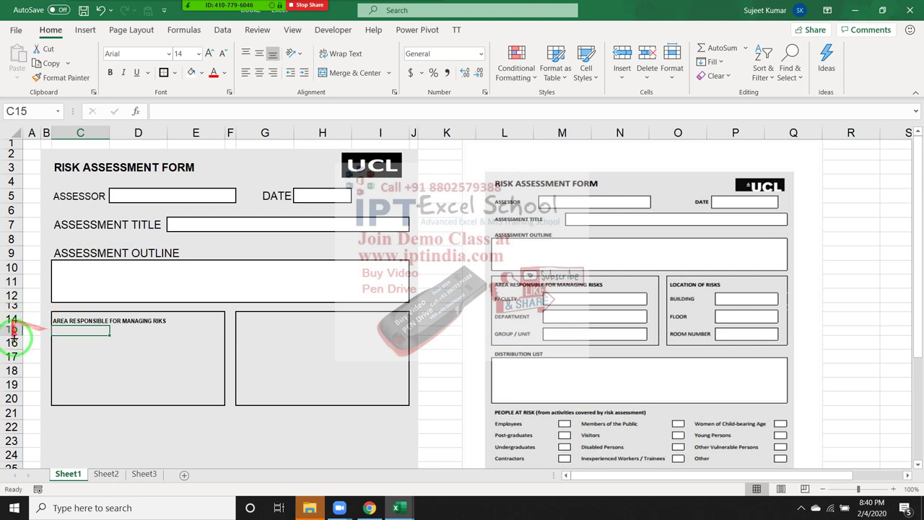
left_click_drag(15, 337, 15, 330)
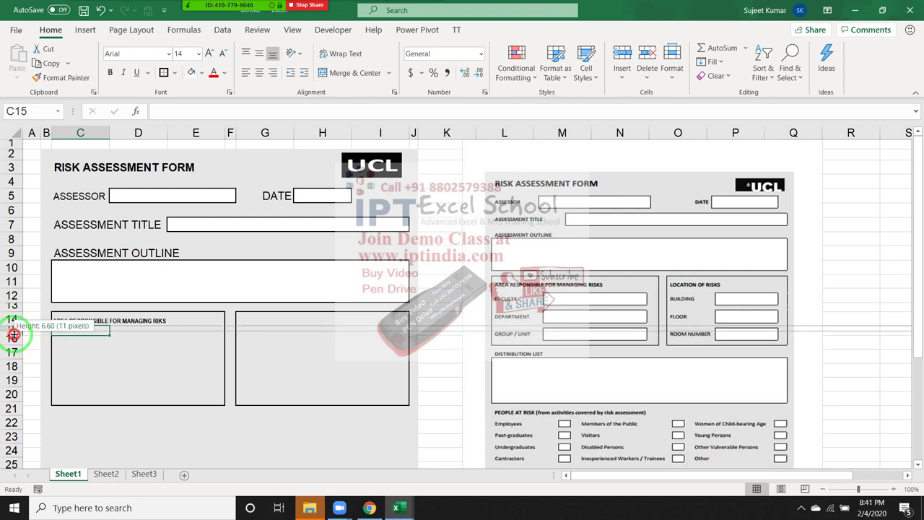
left_click(59, 338)
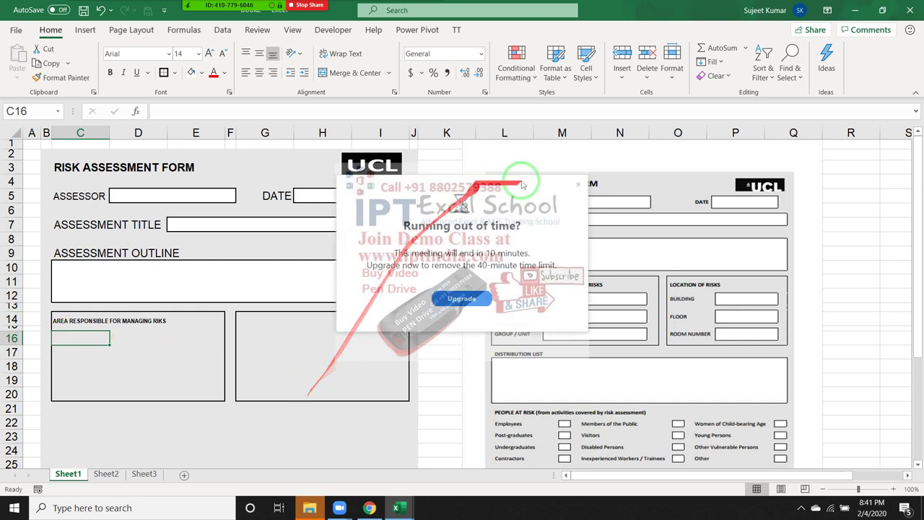
- Label C16 FACULTY in 8-point text and select D16:E16 beside it
left_click(580, 184)
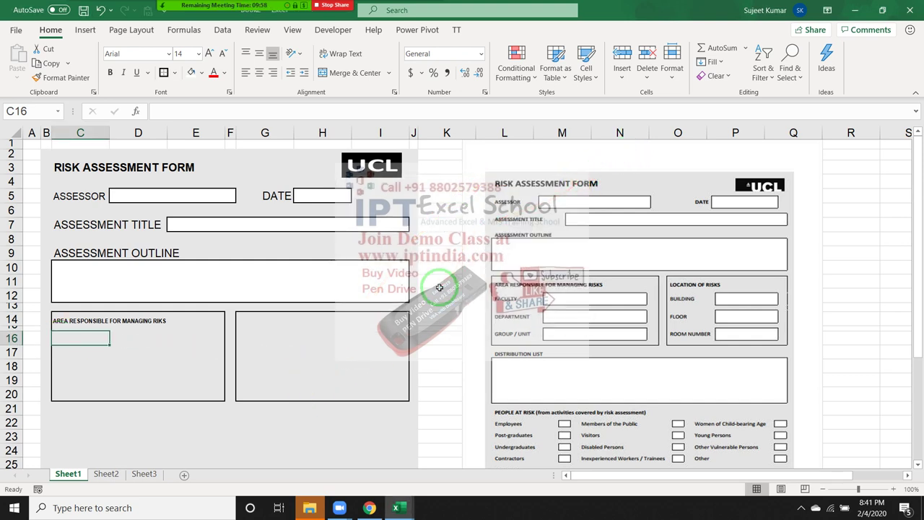
type("FACULTY")
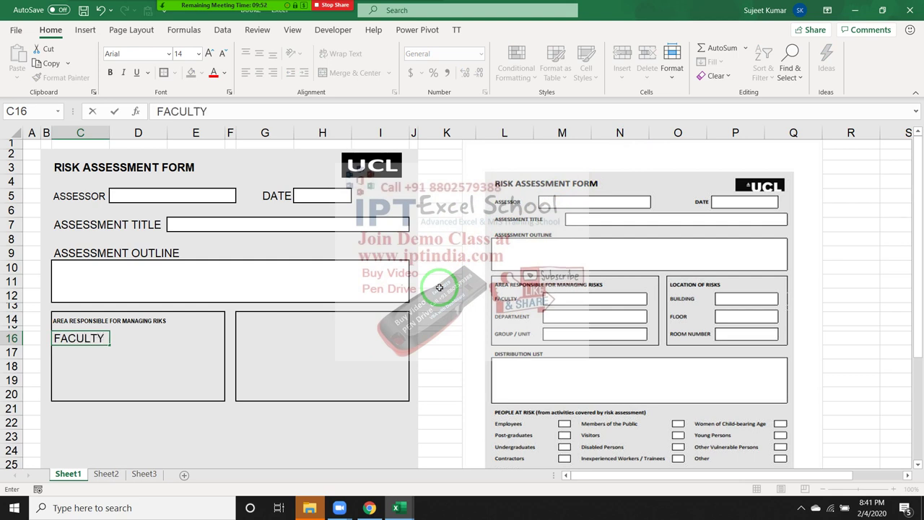
key("Return")
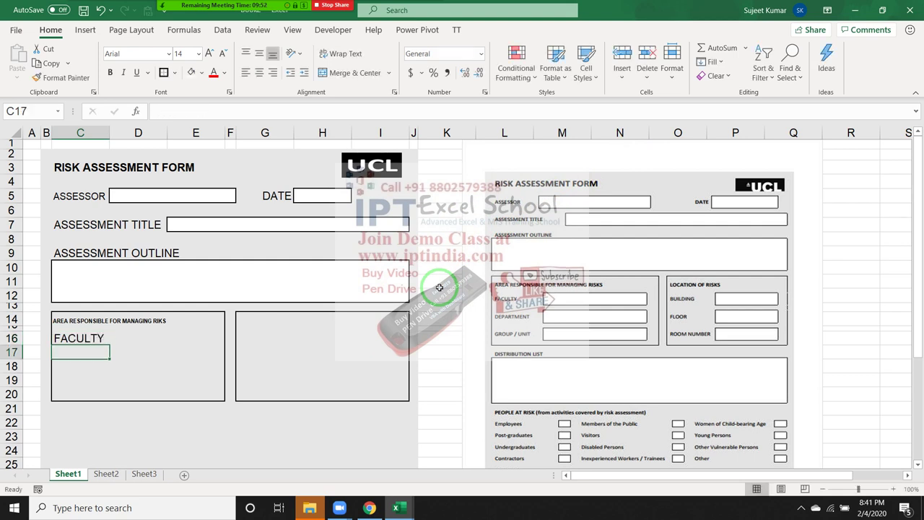
key("Up")
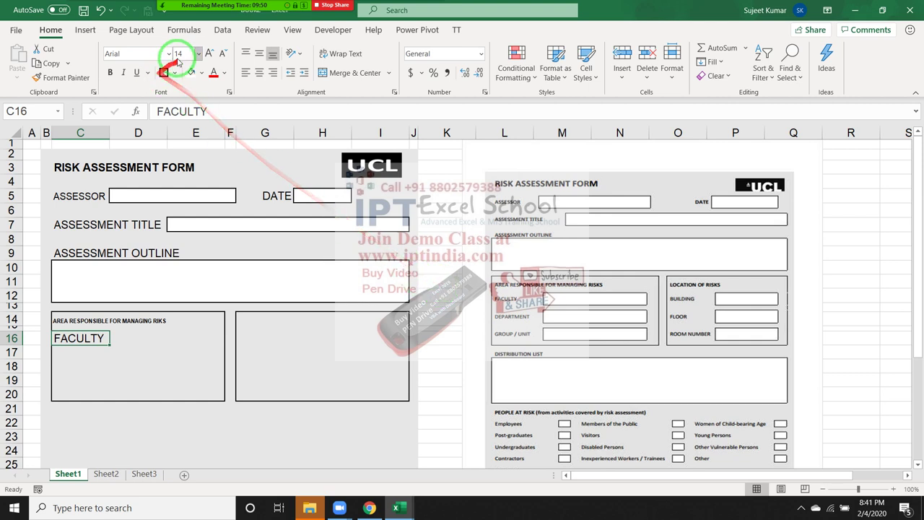
left_click(179, 52)
type("8")
key("Return")
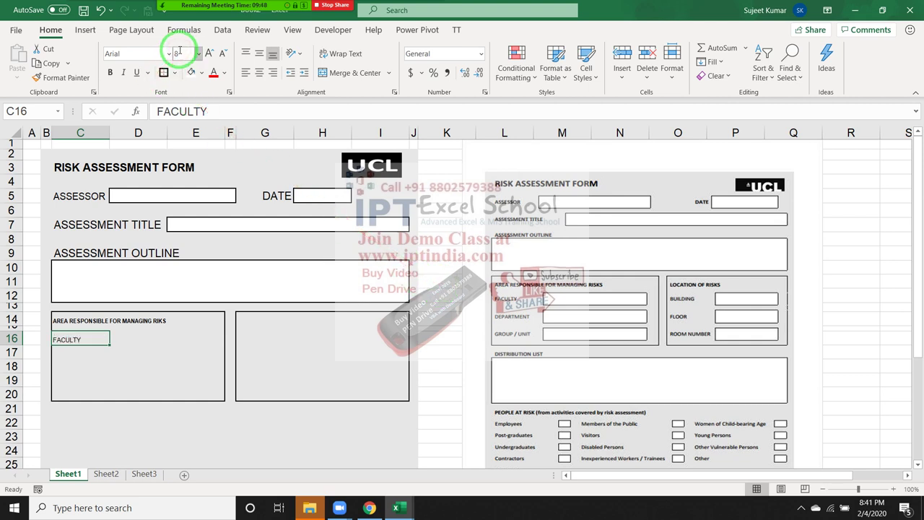
key("Down")
key("Up")
key("Right")
key("shift+Right")
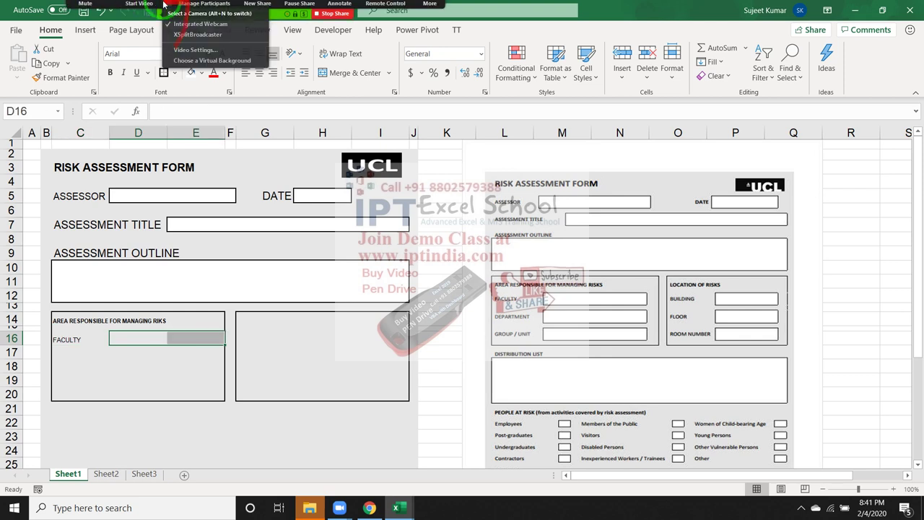
- Insert a new column at E and narrow column F into a thin spacer
left_click(196, 132)
key("ctrl+shift+plus")
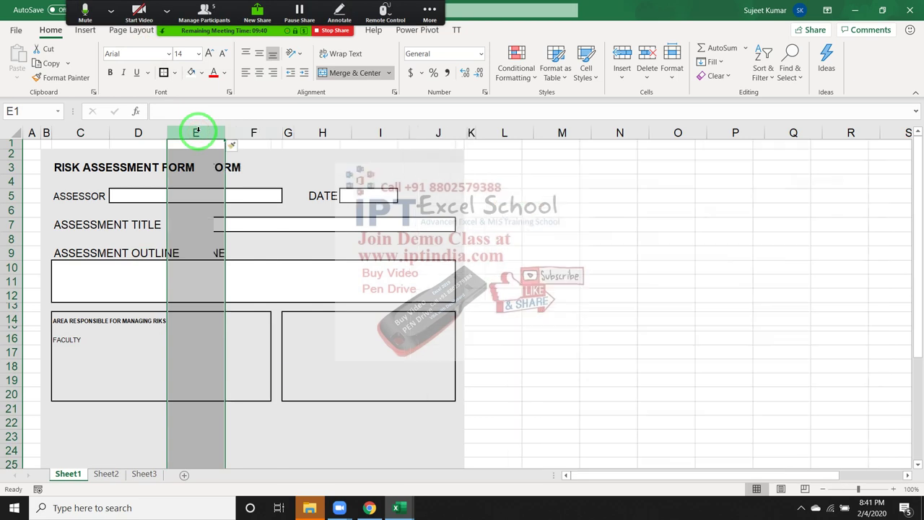
left_click_drag(238, 153, 243, 305)
left_click(243, 335)
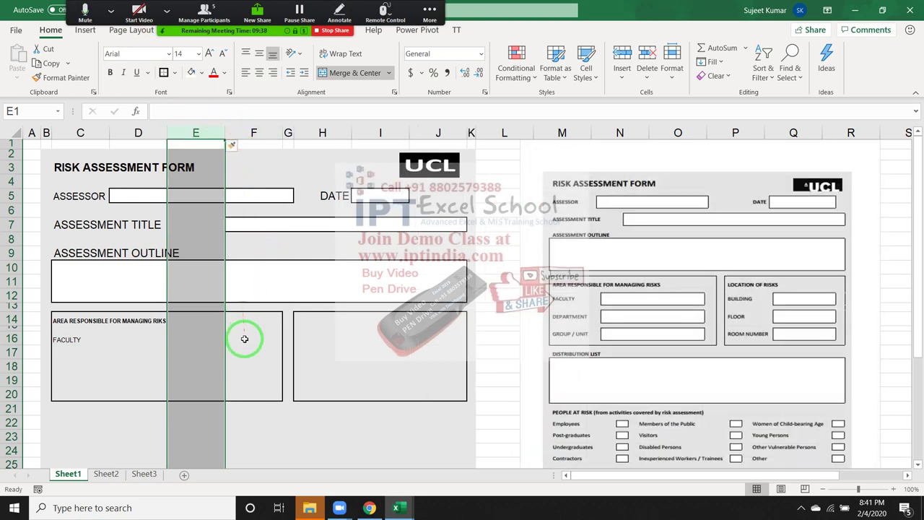
left_click_drag(280, 136, 225, 134)
- Format D16:E16 as the faculty input box with a white fill
left_click(128, 332)
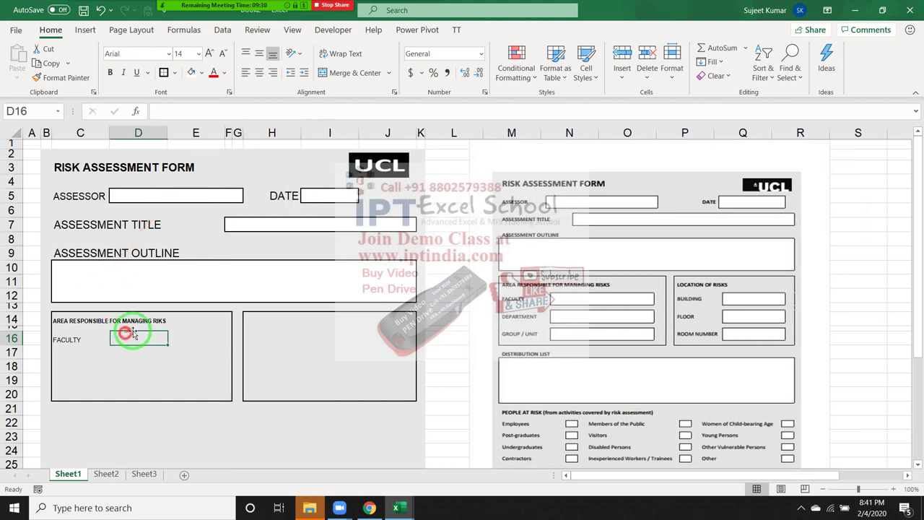
left_click_drag(135, 328, 195, 338)
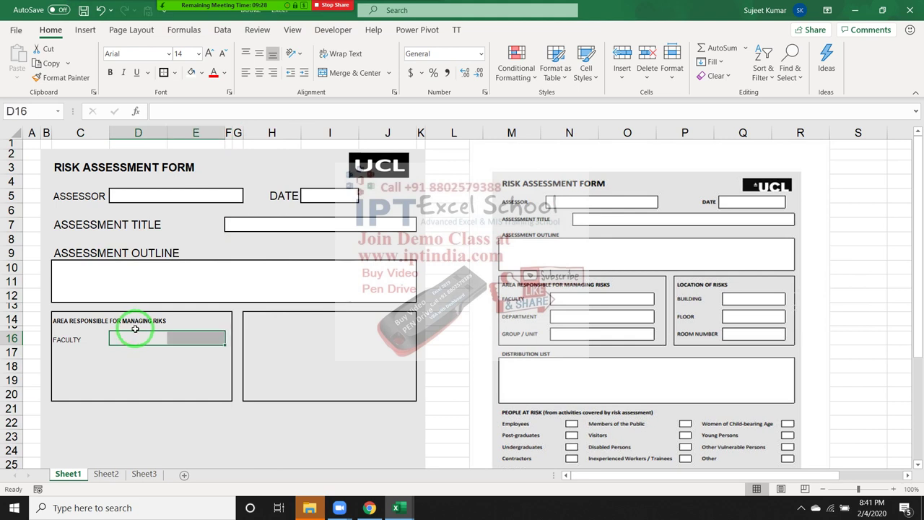
left_click(194, 72)
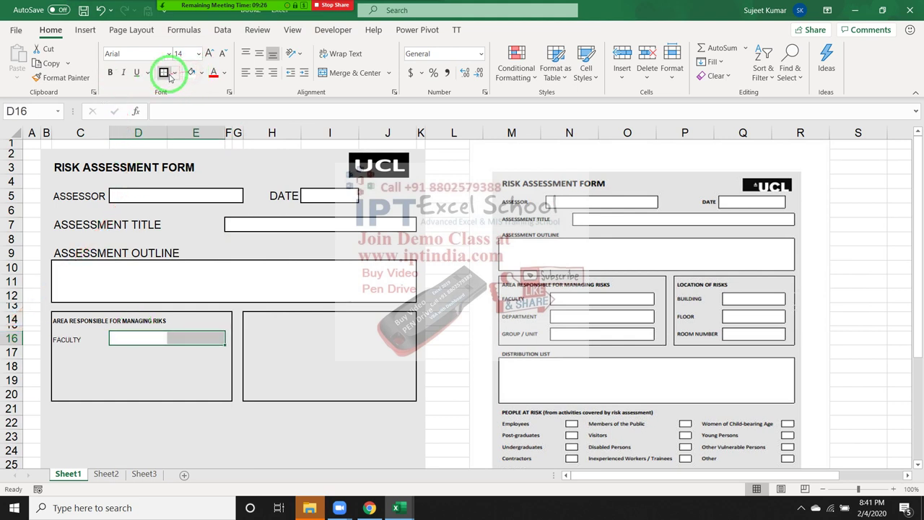
left_click(145, 366)
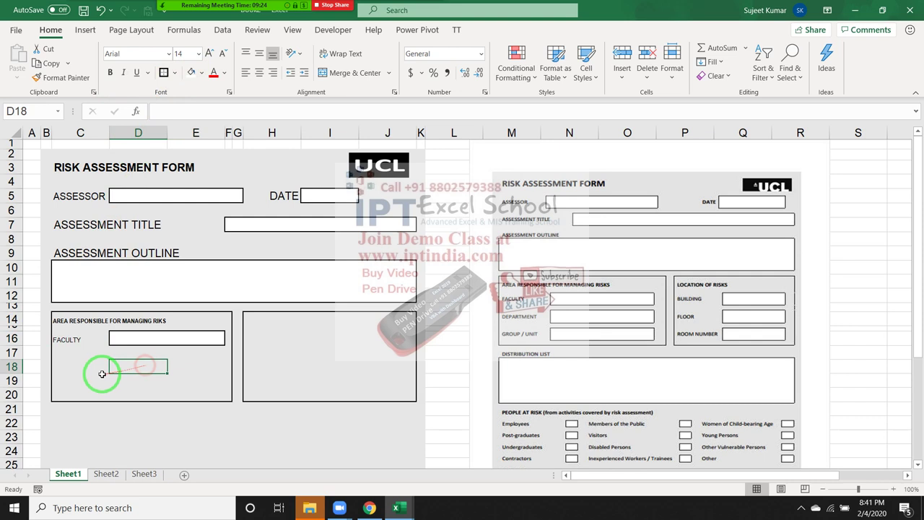
left_click(73, 351)
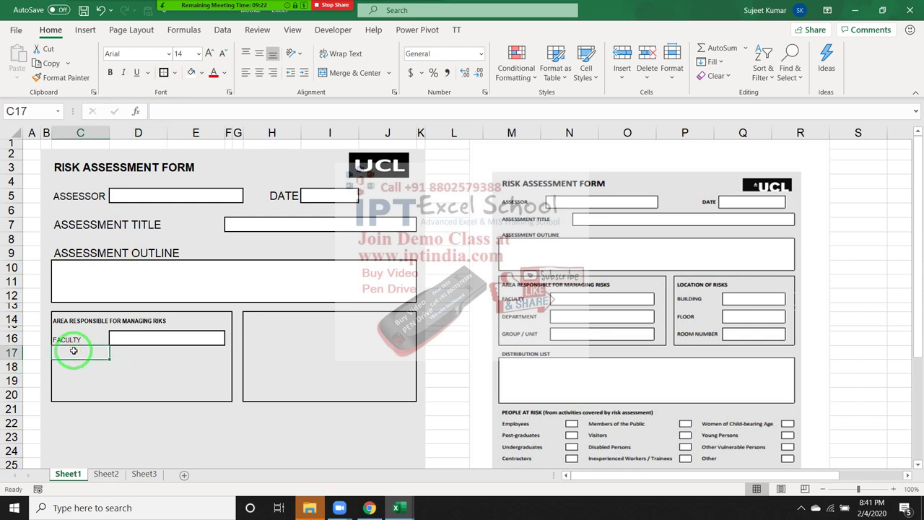
left_click(83, 374)
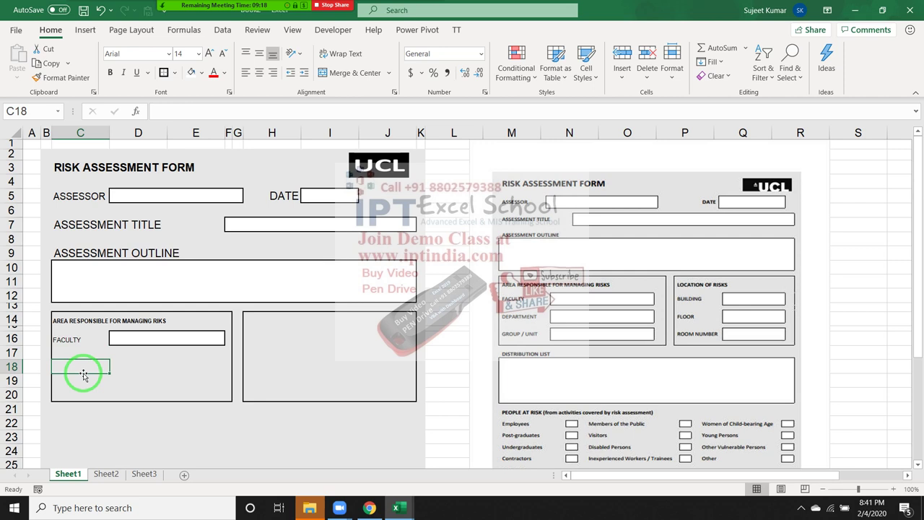
- Enter the DEPARTMENT label in C18 at 8-point size
type("DEP")
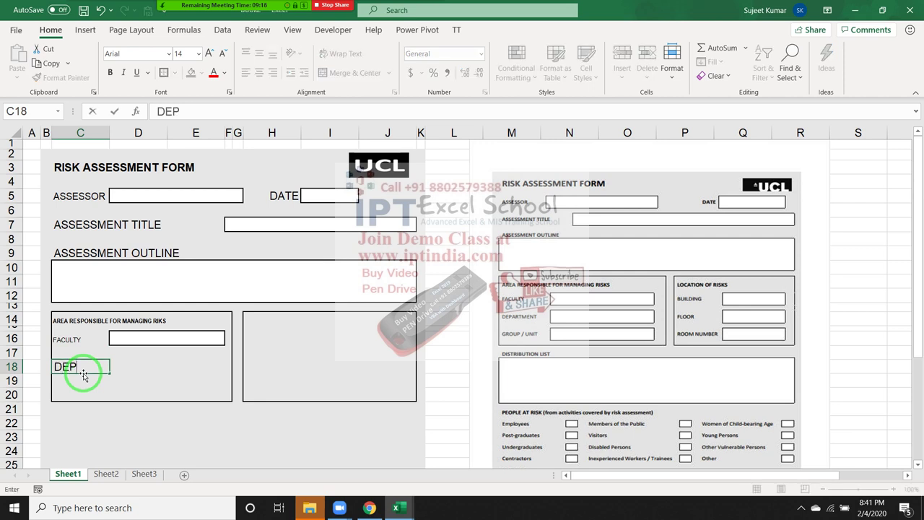
type("ARTMENT")
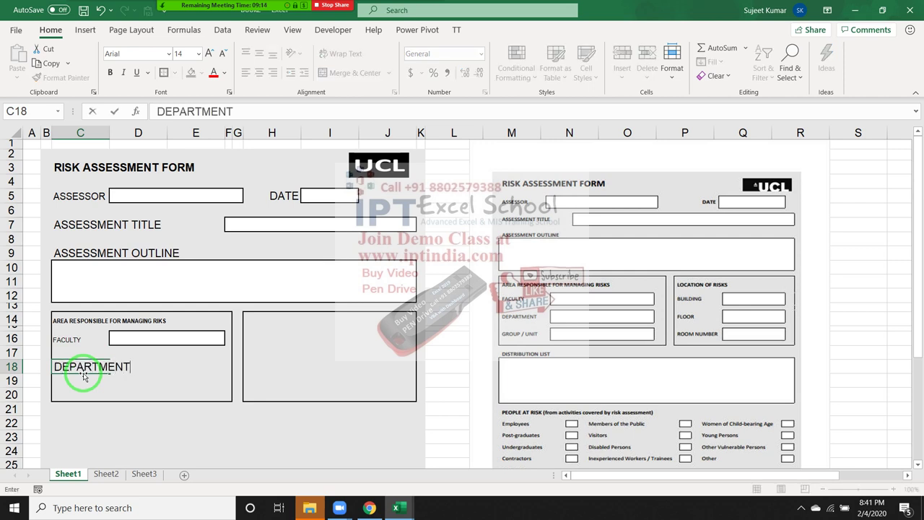
key("Return")
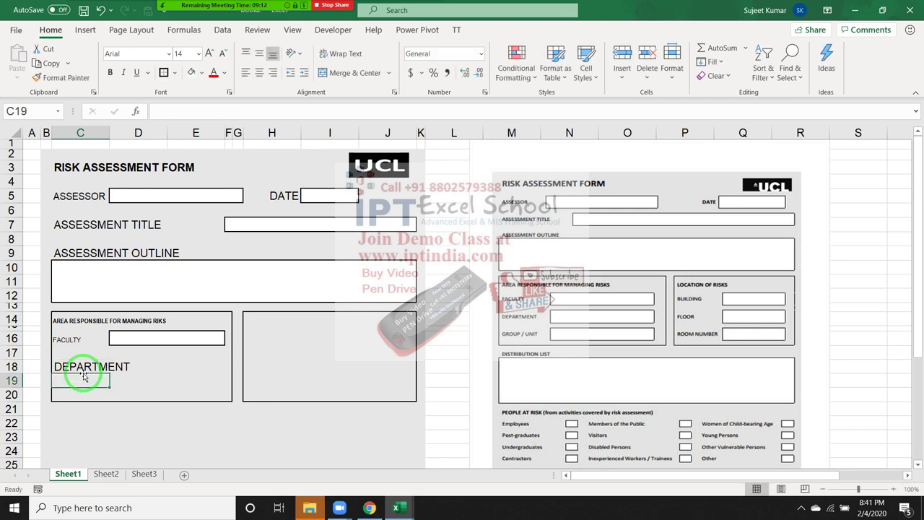
left_click(69, 370)
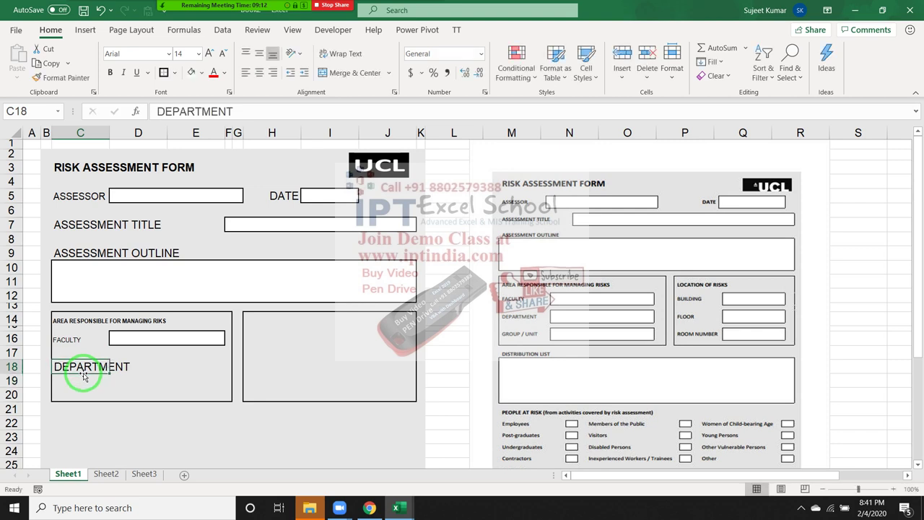
left_click(183, 54)
type("8")
key("Return")
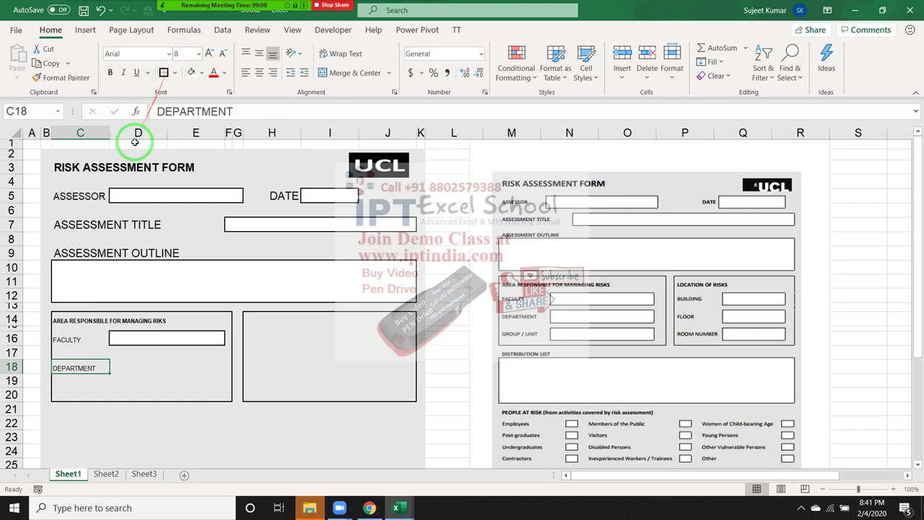
- Mark out D18:E18 as the department input box and shrink row 17 to a thin gap
left_click(122, 366)
left_click_drag(122, 366, 192, 366)
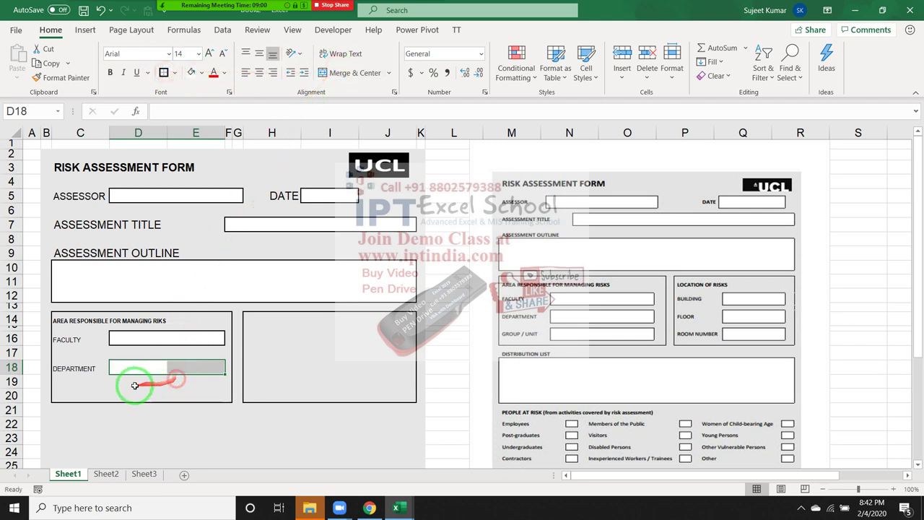
left_click_drag(105, 395, 133, 395)
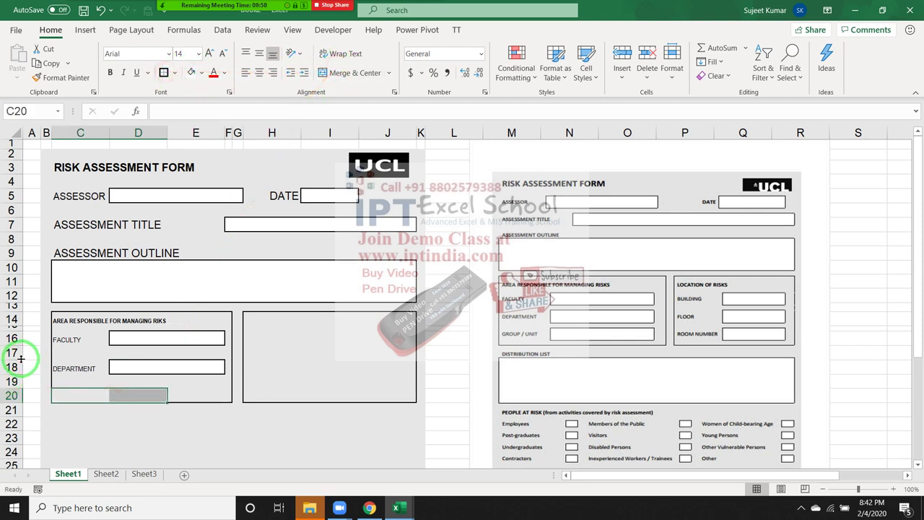
left_click_drag(27, 359, 24, 348)
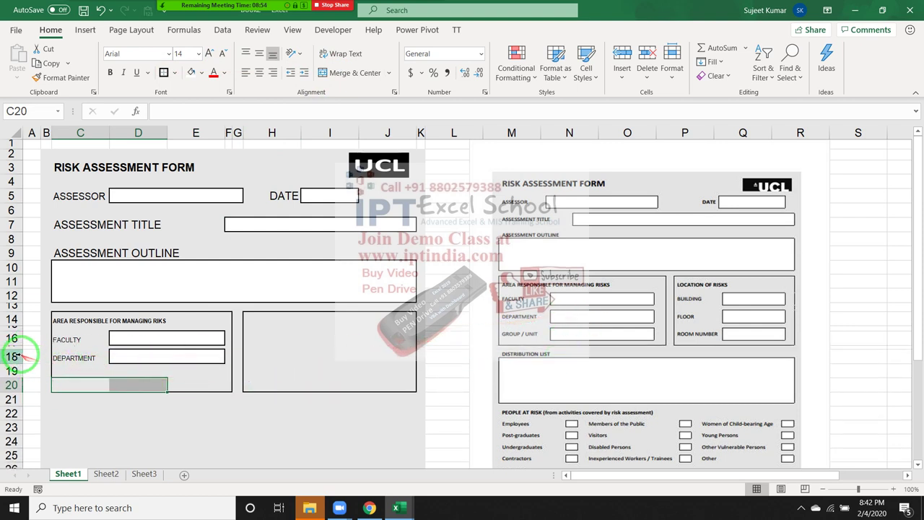
left_click(62, 370)
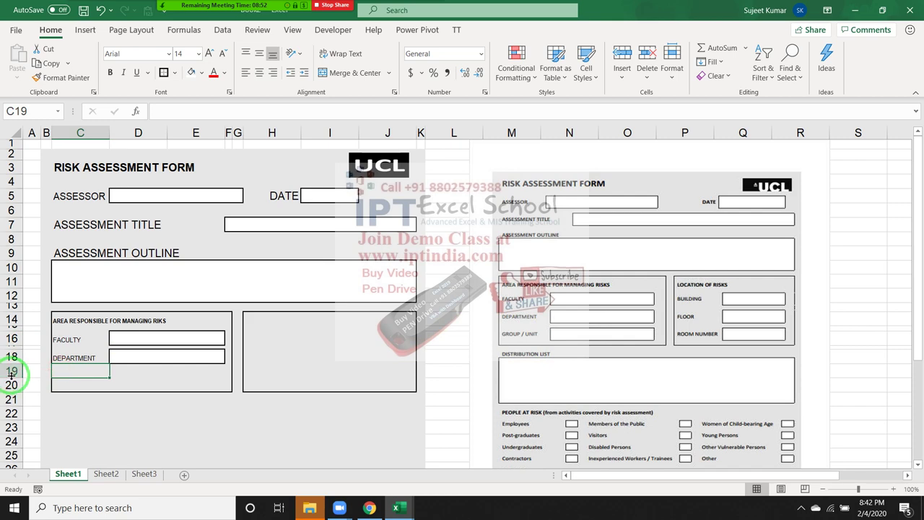
- Insert a blank row at row 20 below DEPARTMENT
left_click(11, 386)
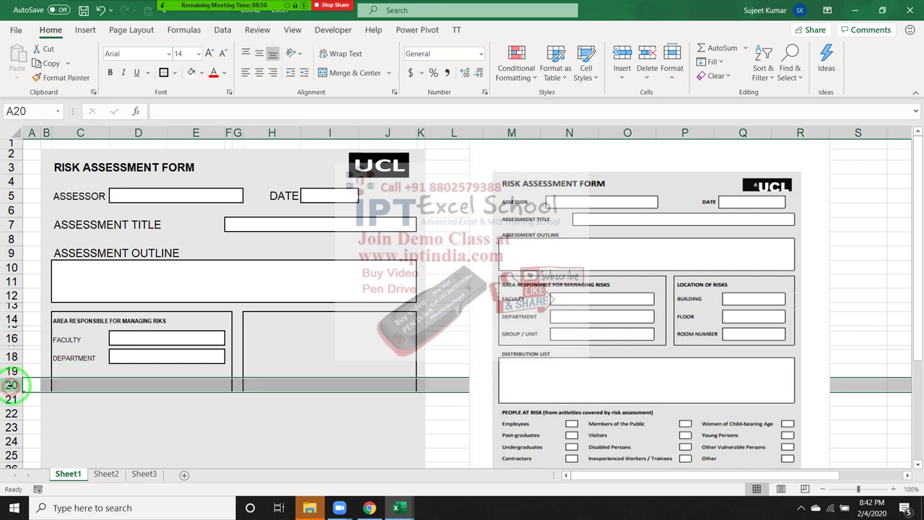
key("ctrl+shift+plus")
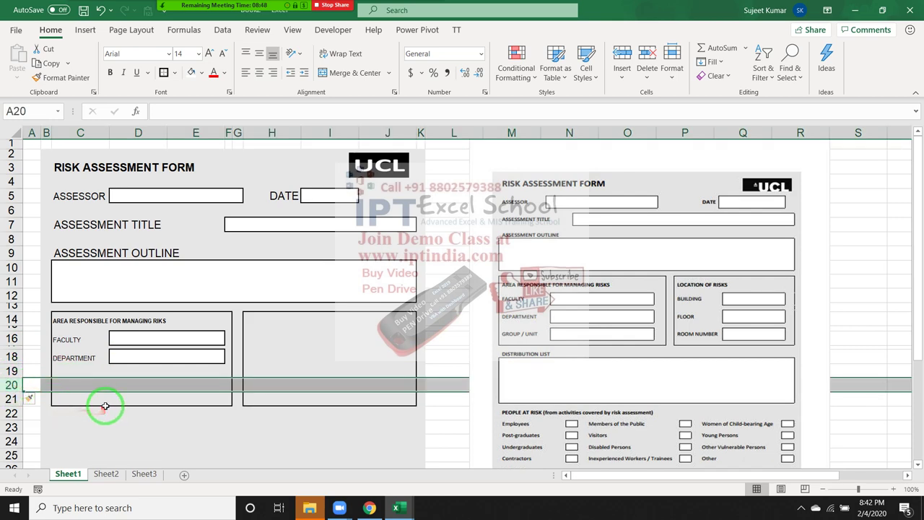
left_click(95, 399)
- Enter the label GROUP/UNIT in C20 at font size 7
left_click(78, 371)
key("Down")
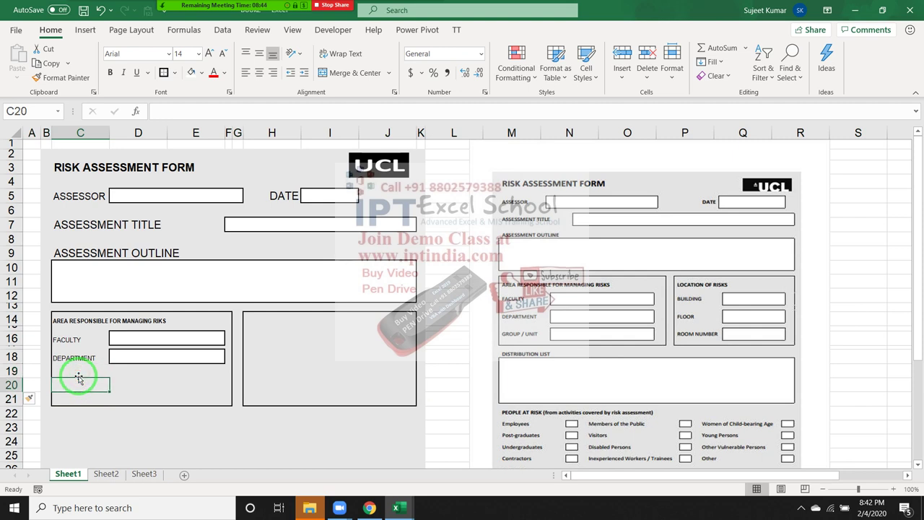
type("GOUP")
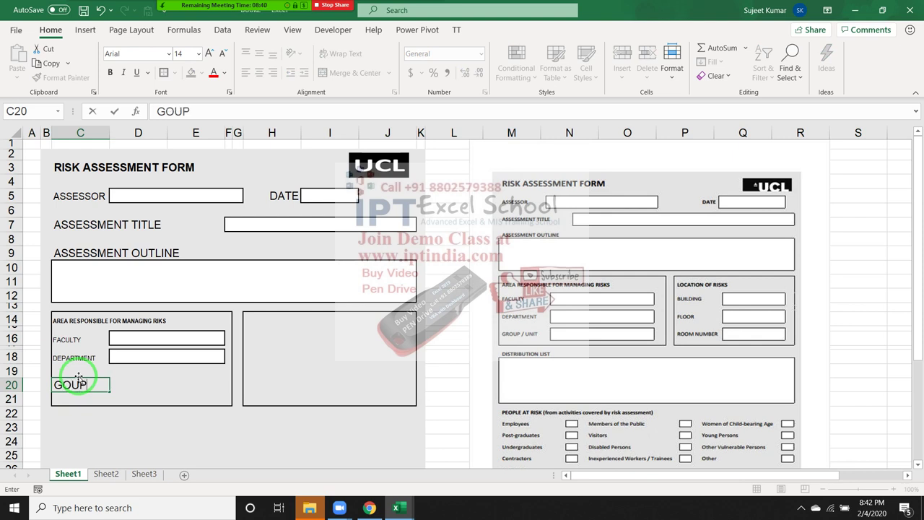
key("BackSpace")
key("BackSpace")
type("RO")
type("UP/UN")
key("Return")
left_click(76, 384)
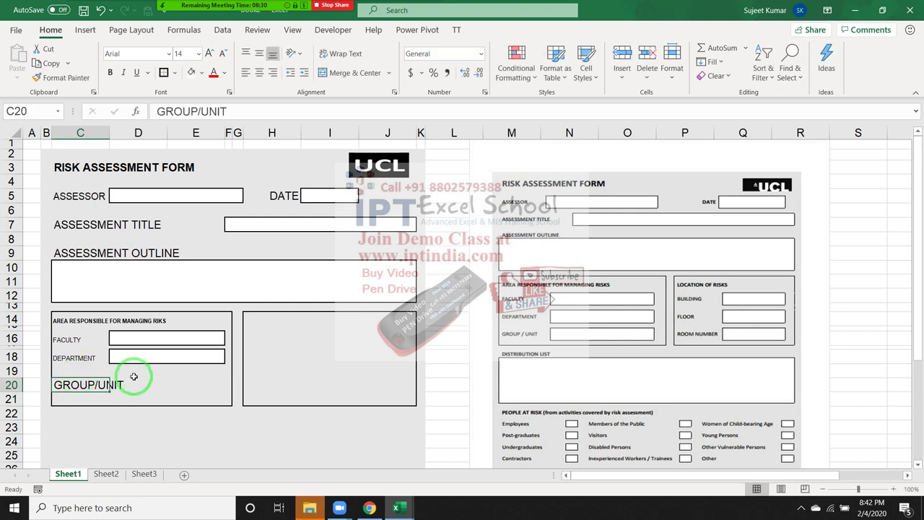
left_click(176, 54)
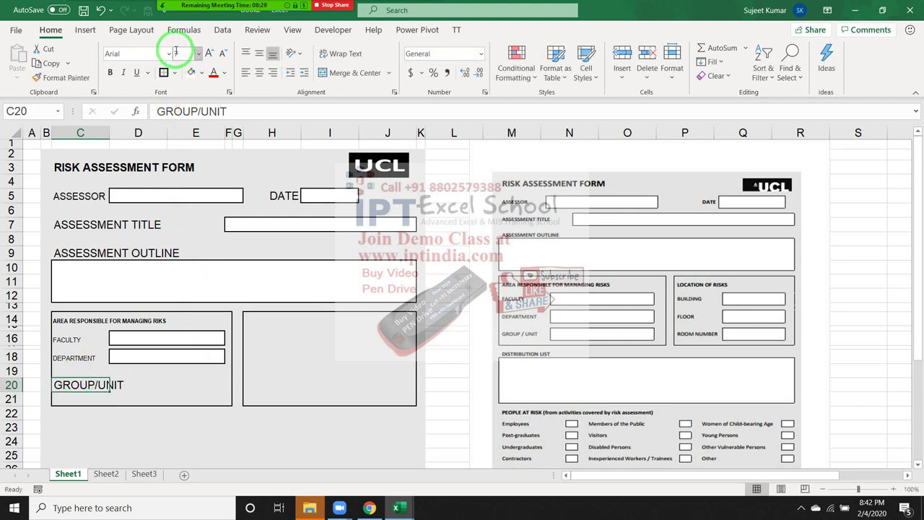
type("7")
key("Return")
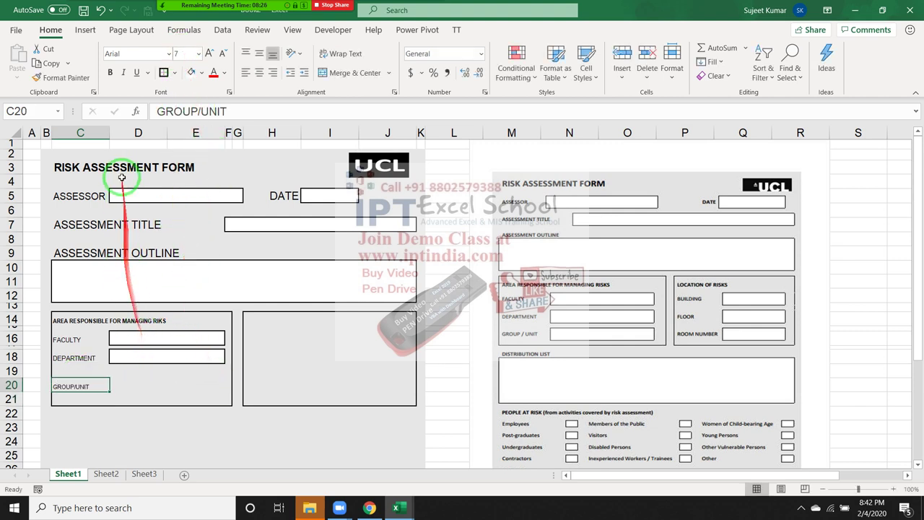
left_click(176, 53)
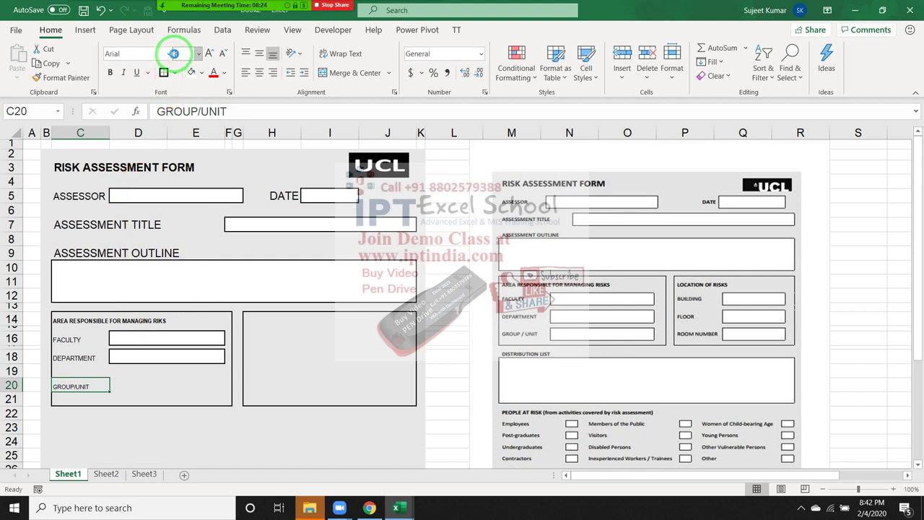
- Make D20:E20 a white, bordered, merged input box and shrink row 19 thin
left_click(126, 382)
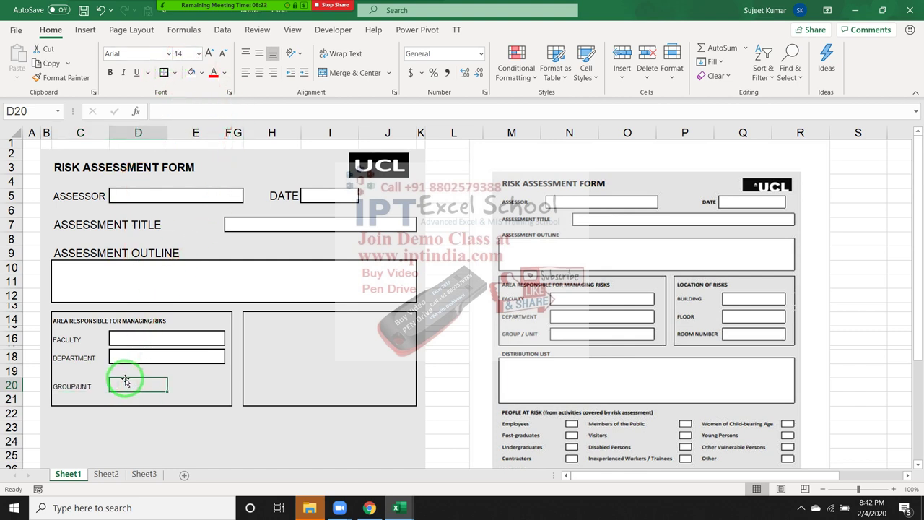
left_click_drag(126, 381, 194, 384)
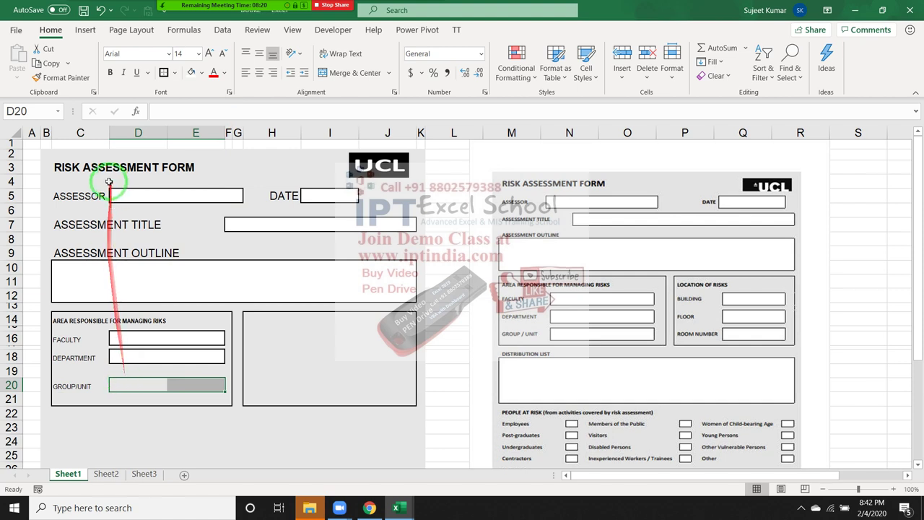
left_click(190, 72)
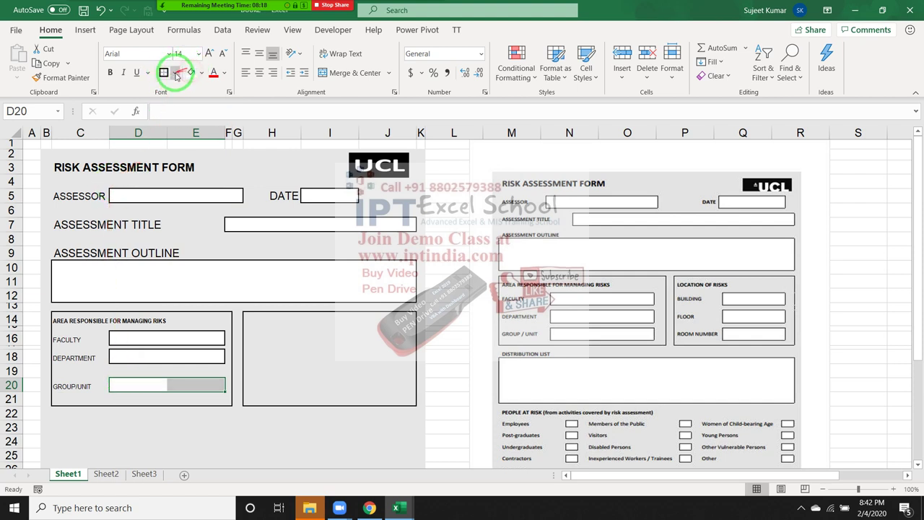
left_click(164, 72)
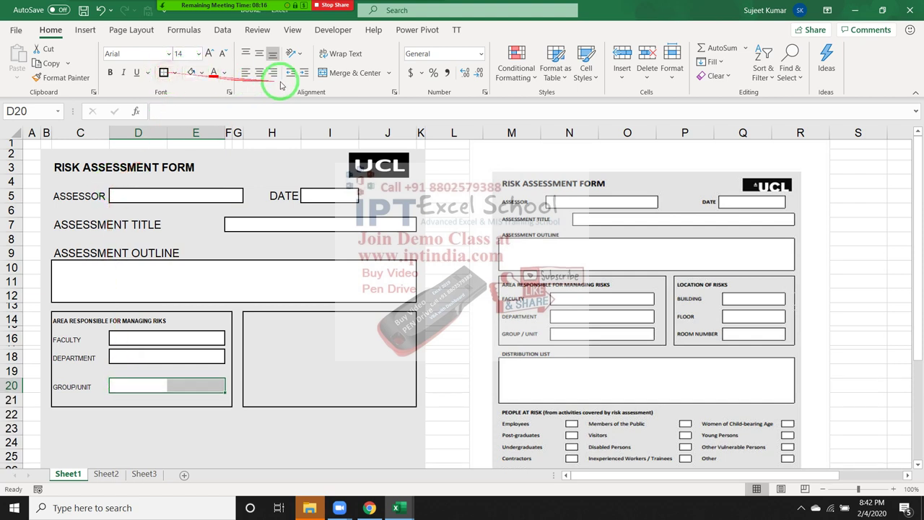
left_click(326, 73)
left_click(162, 430)
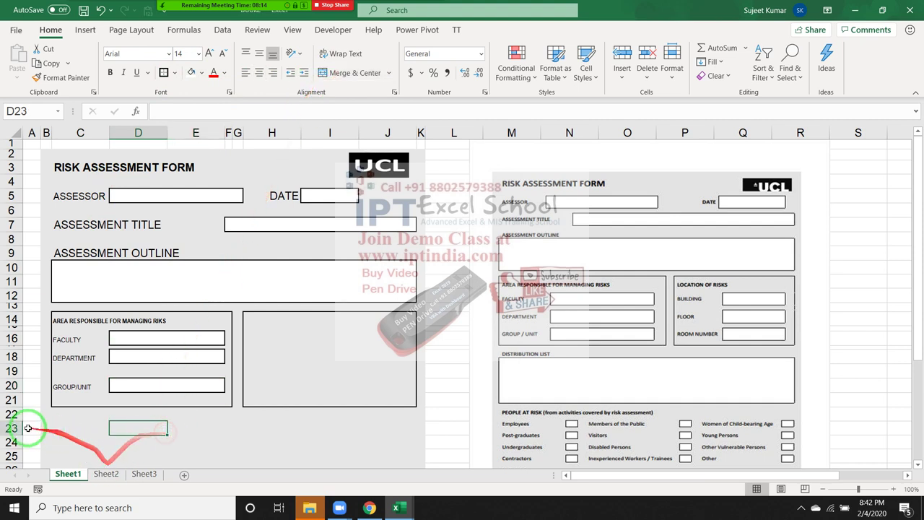
mouse_move(15, 407)
left_mouse_down()
mouse_move(24, 398)
mouse_move(18, 376)
left_mouse_up()
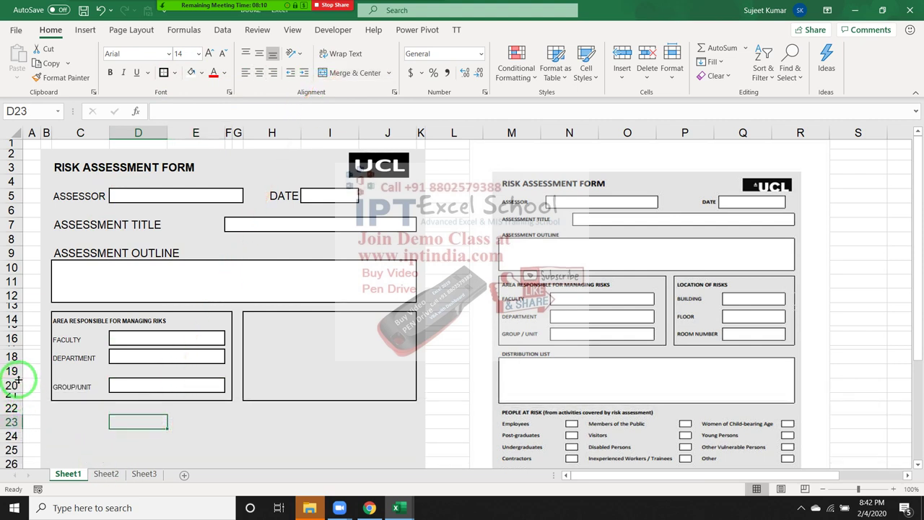
left_click_drag(18, 376, 18, 370)
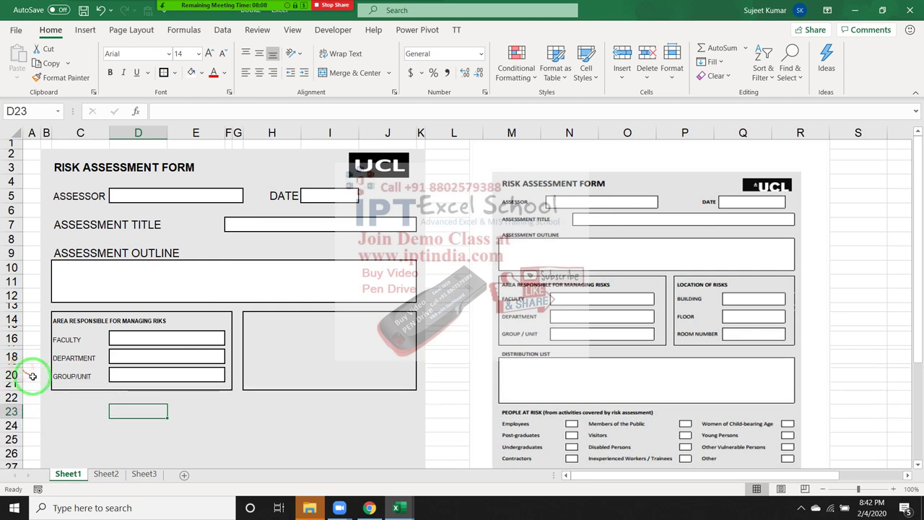
left_click(205, 427)
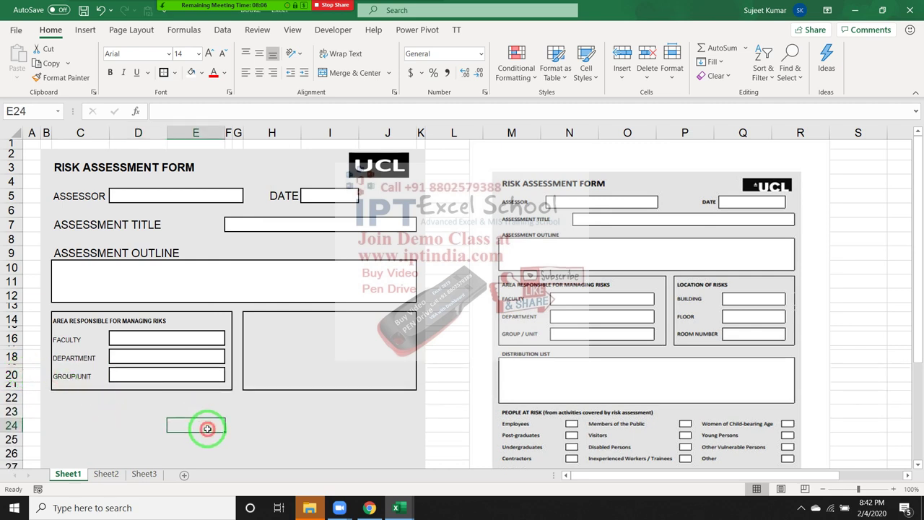
- Enter the heading LOCATION OF RISKS in H14
left_click(255, 322)
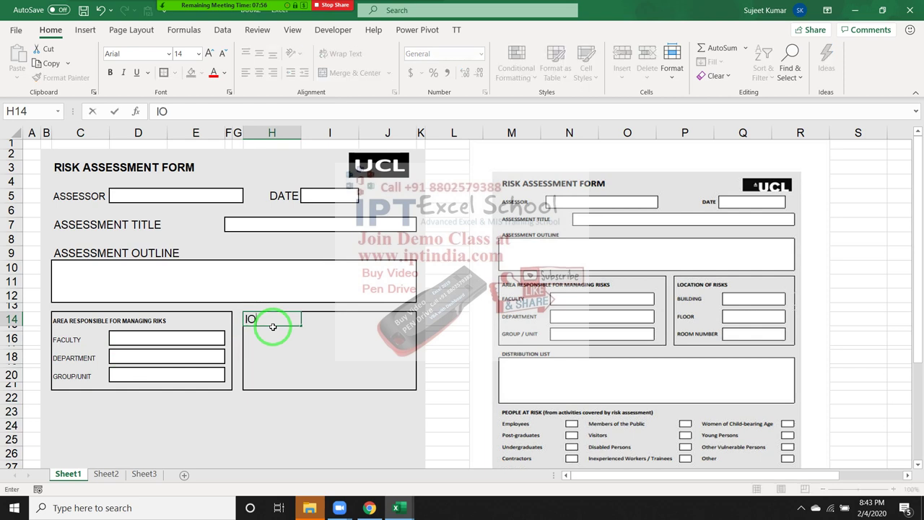
type("LOCAT")
type("ION")
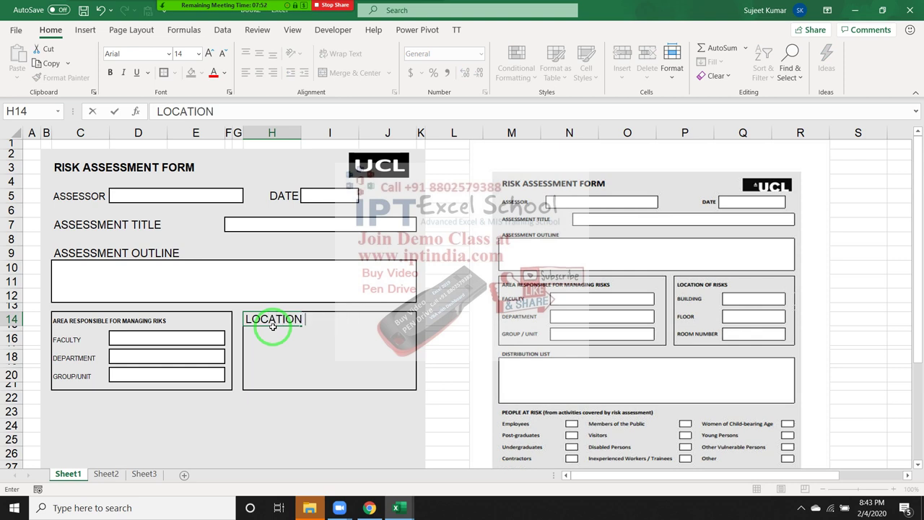
type(" OF RISKS")
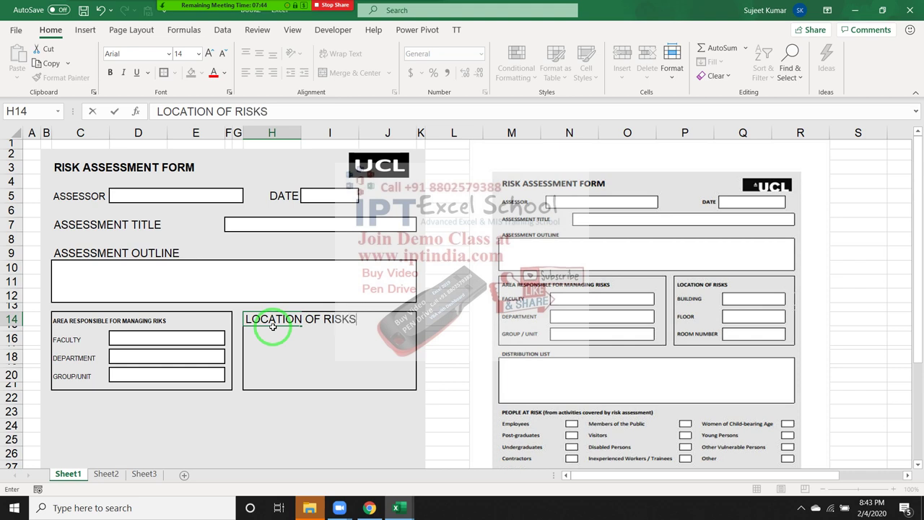
key("Return")
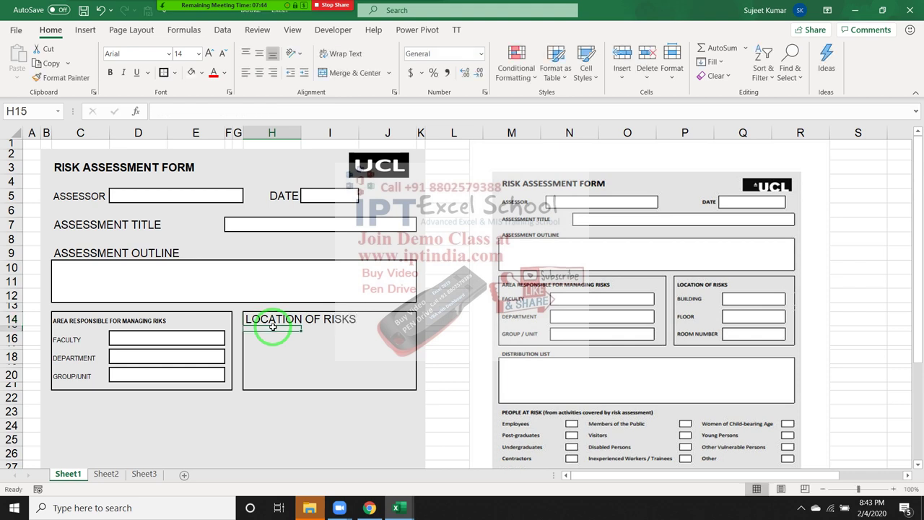
- Set the LOCATION OF RISKS heading to 8-point bold
left_click(272, 327)
left_click(182, 54)
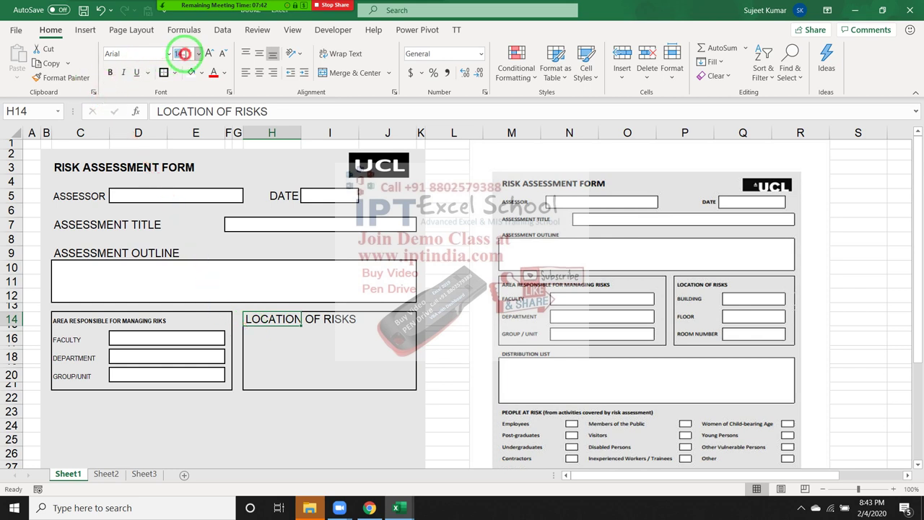
type("7")
key("Return")
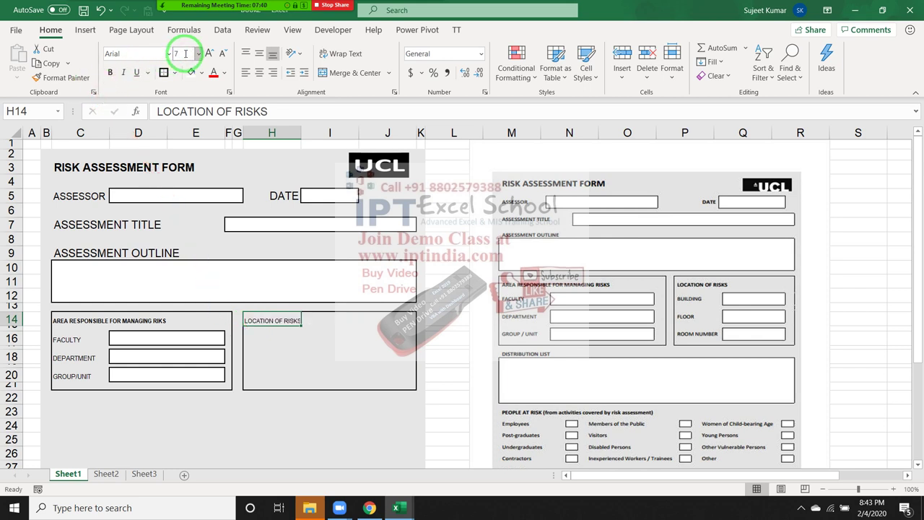
left_click(185, 54)
type("8")
key("Return")
key("Up")
key("Down")
key("ctrl+b")
key("Down")
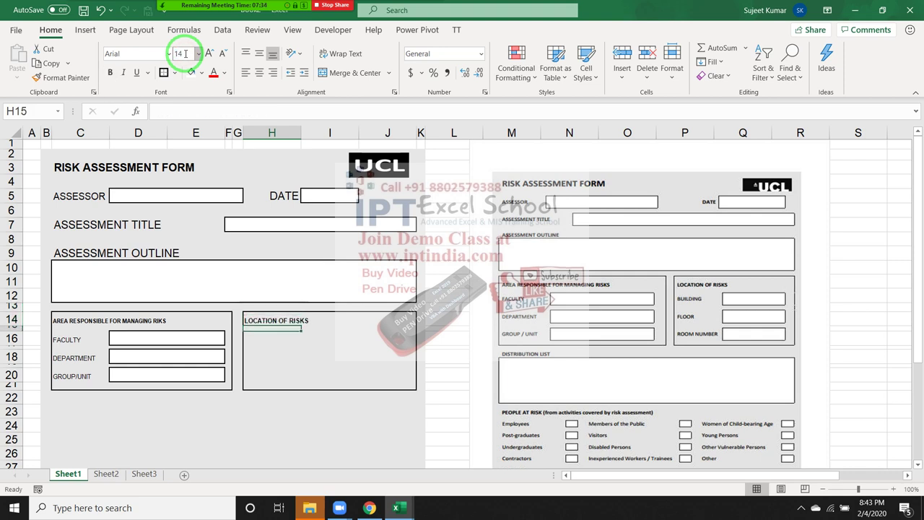
key("Down")
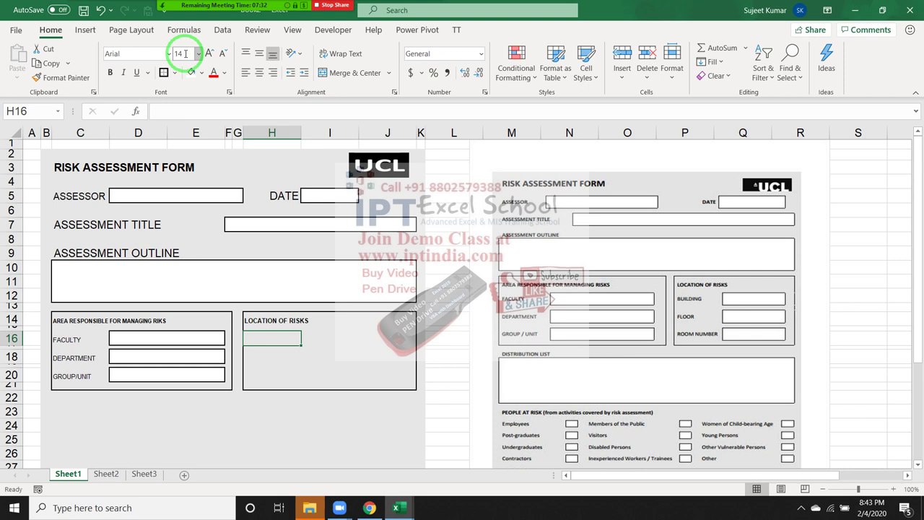
- Type BUILDING, FLOOR and ROOM NUMBER into H16, H18 and H20
type("BUIL")
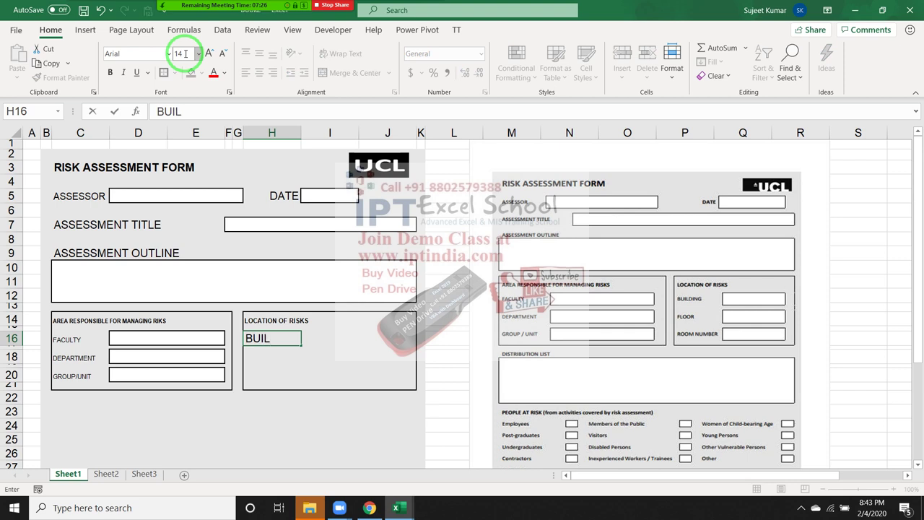
type("DIN")
type("G")
key("Return")
key("Down")
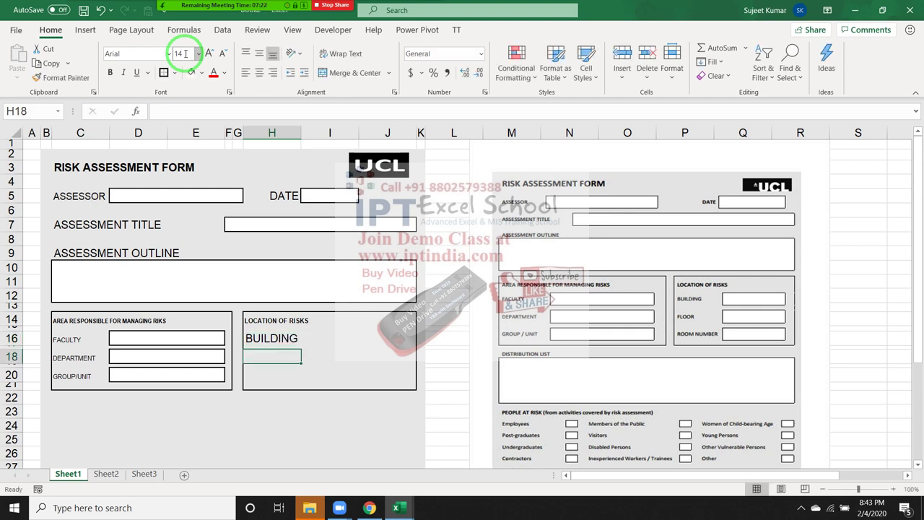
type("F")
type("LORR")
key("BackSpace")
key("BackSpace")
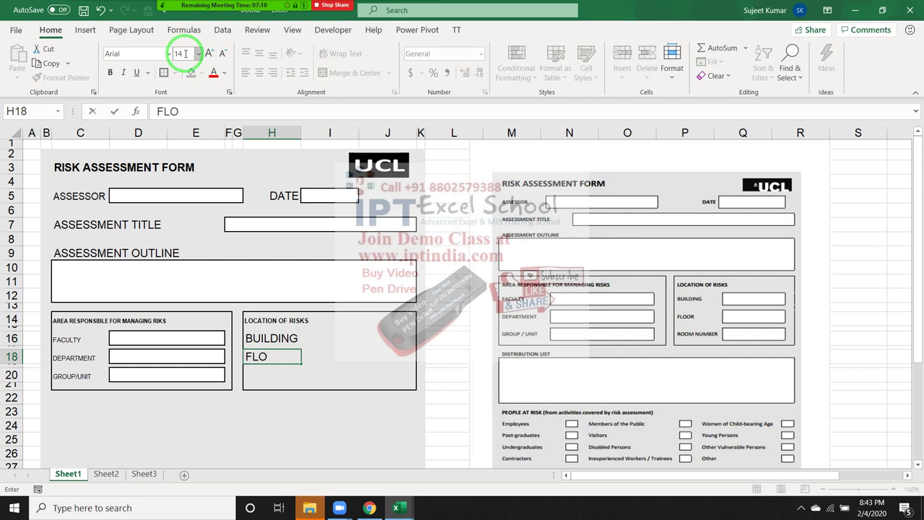
type("R")
key("BackSpace")
type("OR")
key("Return")
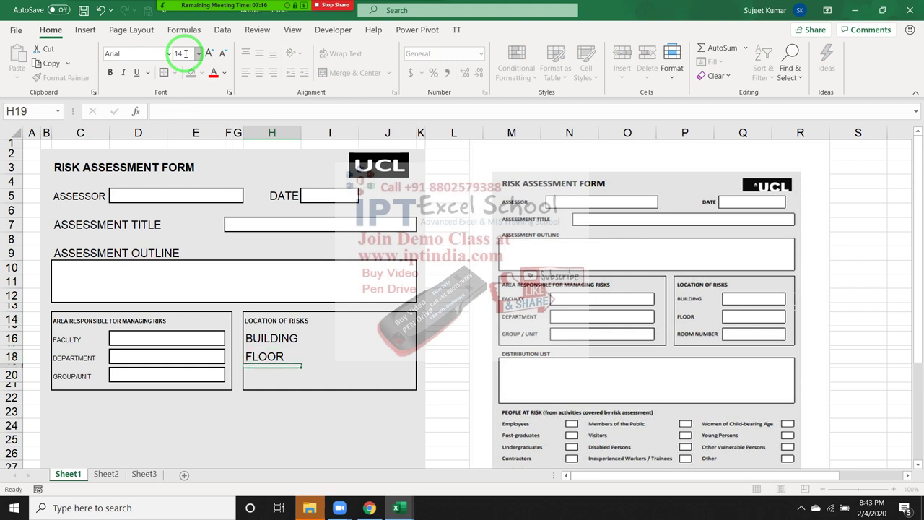
key("Down")
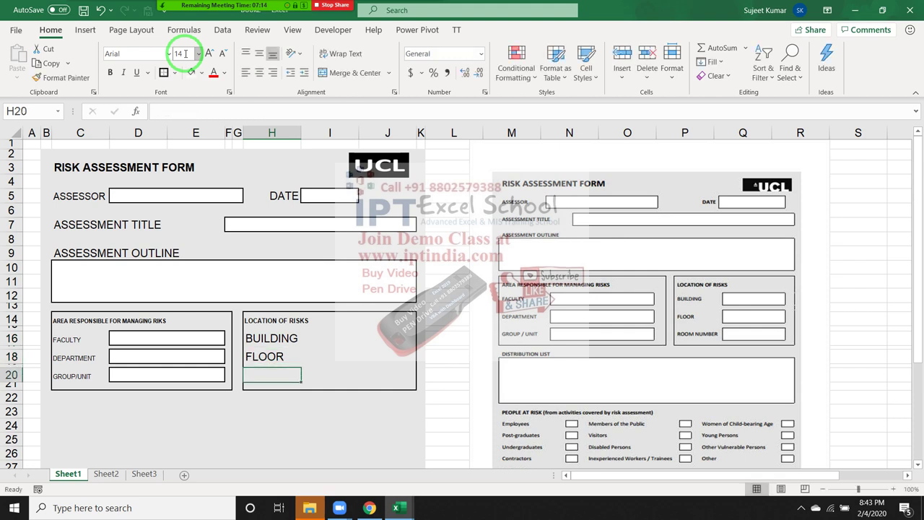
type("ROOM N")
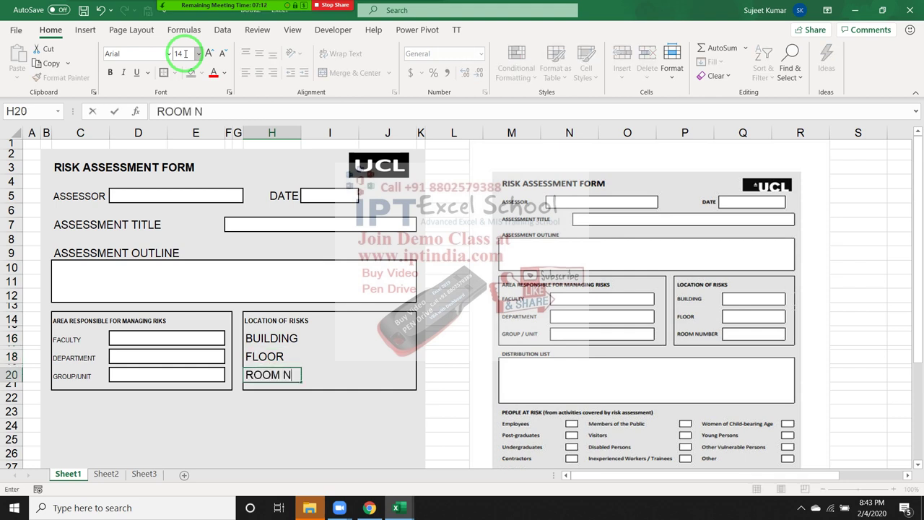
type("UMBER")
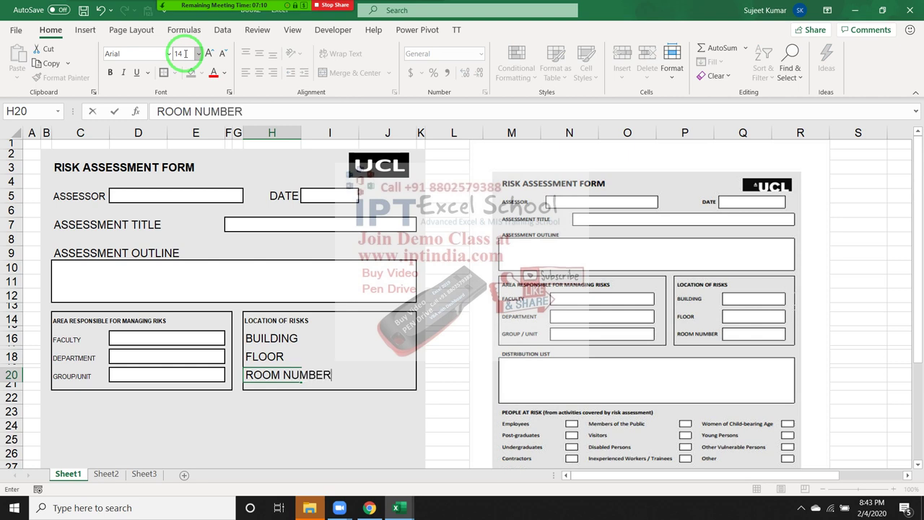
key("Return")
- Set the three location labels in H16:H20 to font size 7
key("Up")
key("shift+Up")
key("shift+Up")
key("shift+Up")
key("shift+Up")
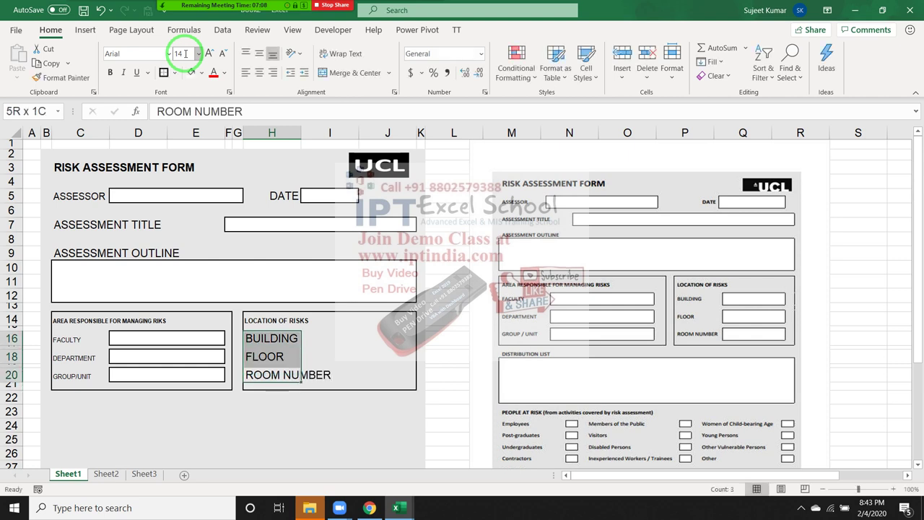
left_click(182, 53)
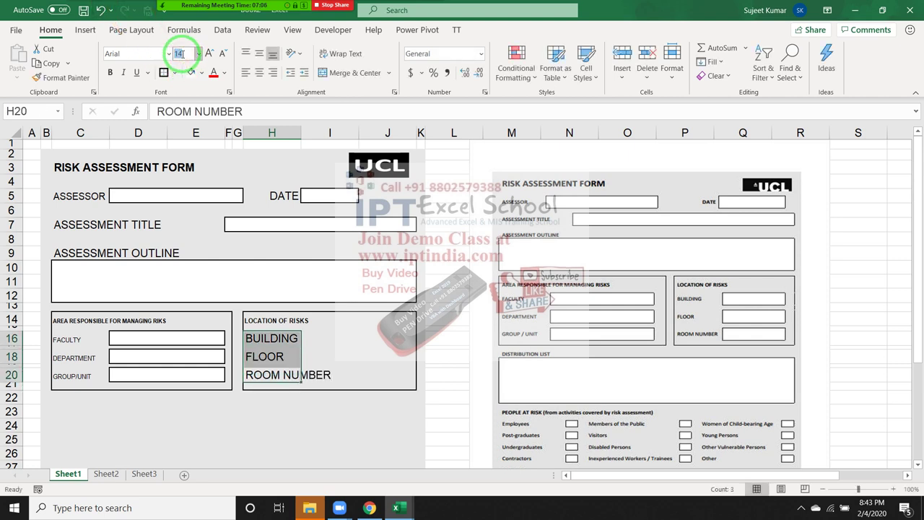
type("7")
key("Return")
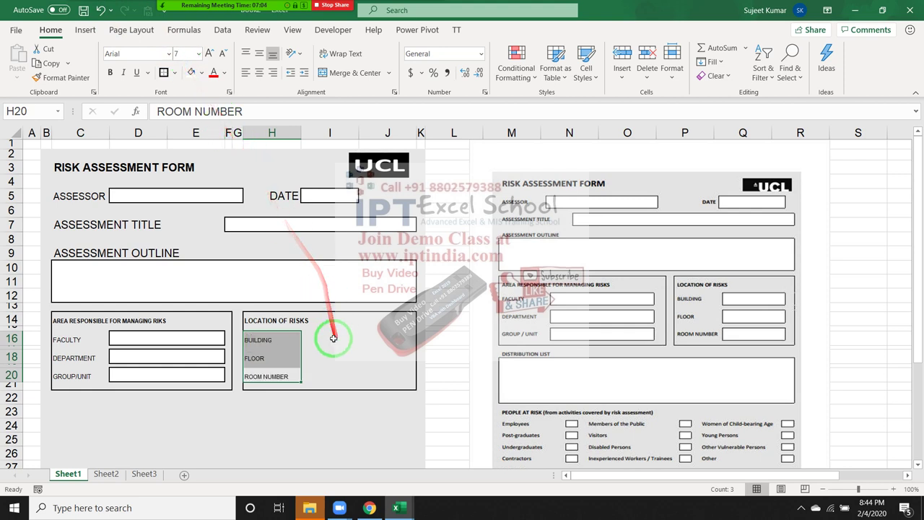
left_click(329, 335)
left_click_drag(329, 335, 387, 338)
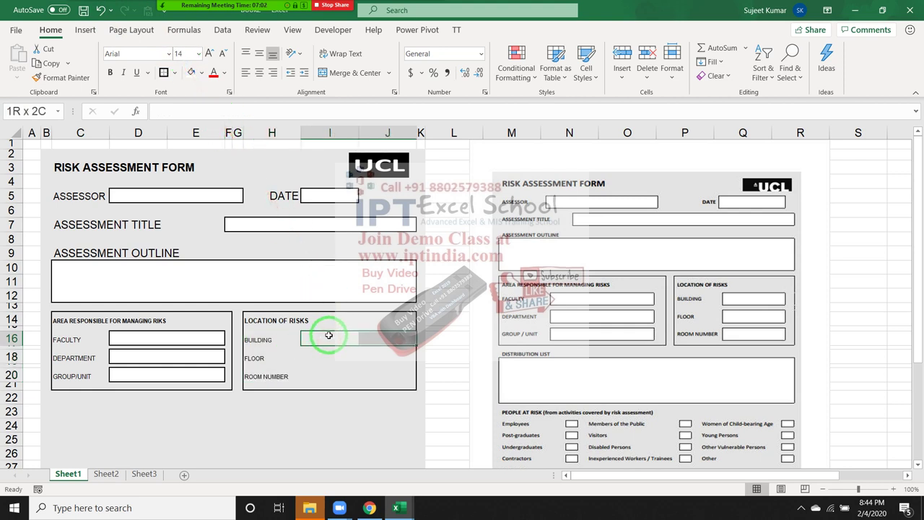
- Insert a new column J and narrow column K to a 0.82-width spacer
left_click(390, 132)
key("ctrl+shift+plus")
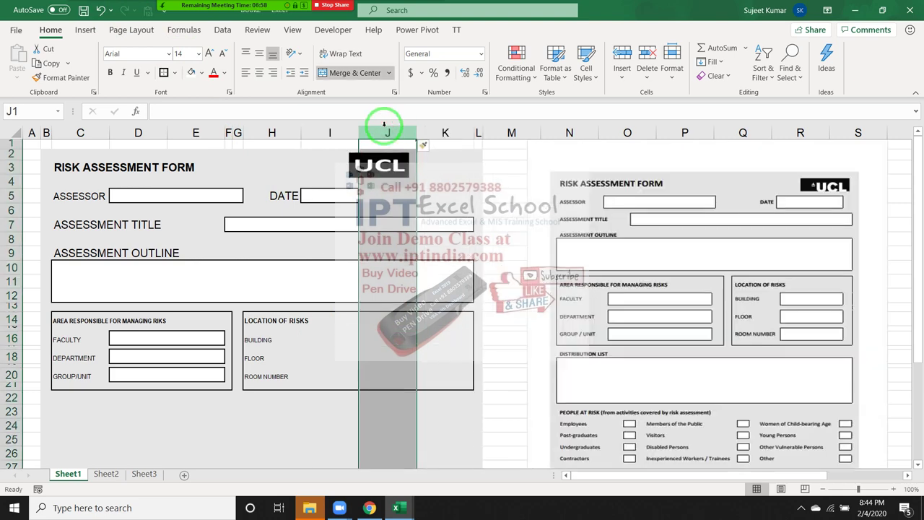
left_click(462, 132)
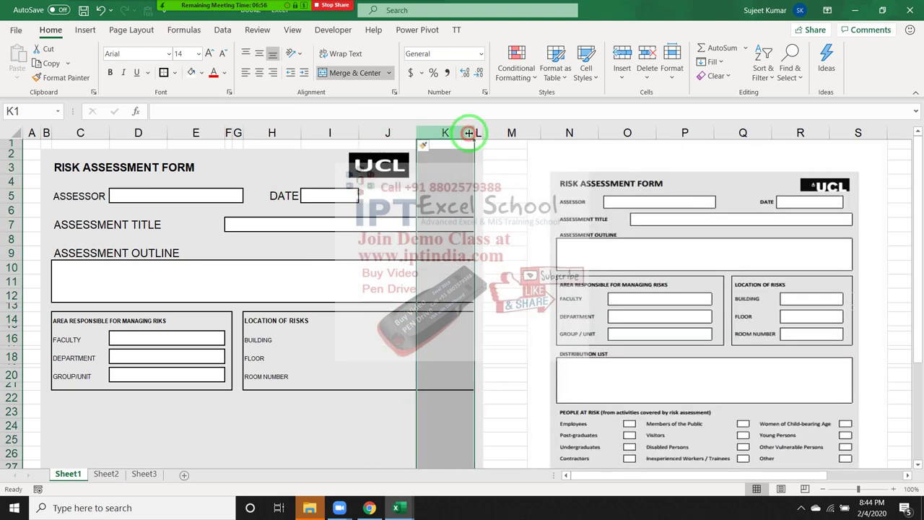
left_click_drag(474, 133, 424, 132)
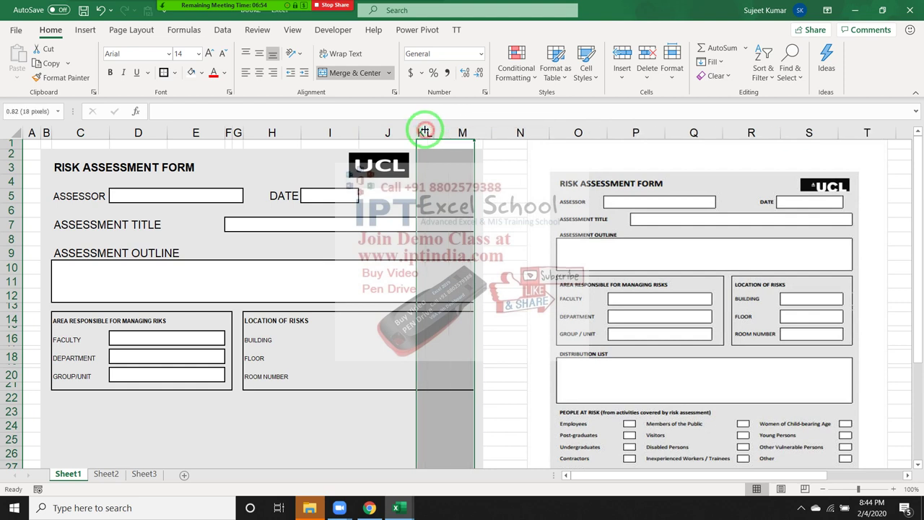
left_click(390, 371)
- Merge I16:J16 beside BUILDING into one input cell
left_click(327, 345)
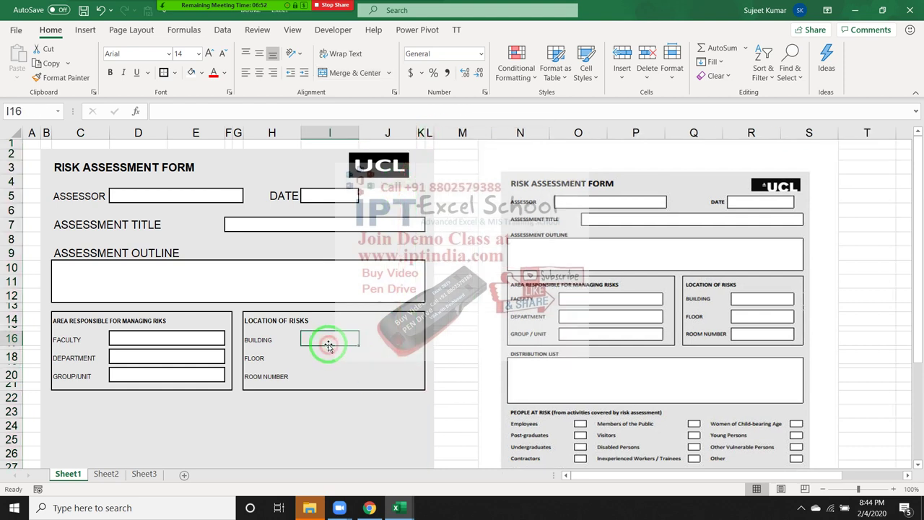
left_click_drag(327, 345, 388, 341)
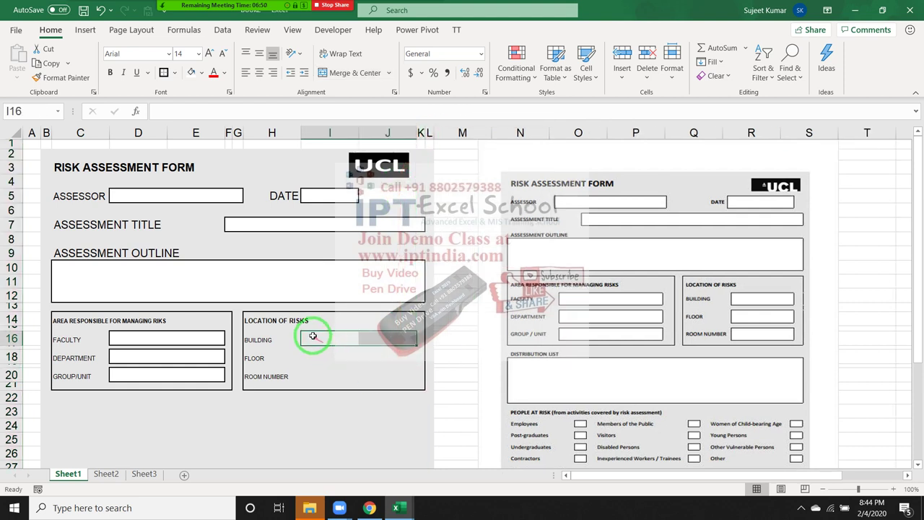
left_click(334, 72)
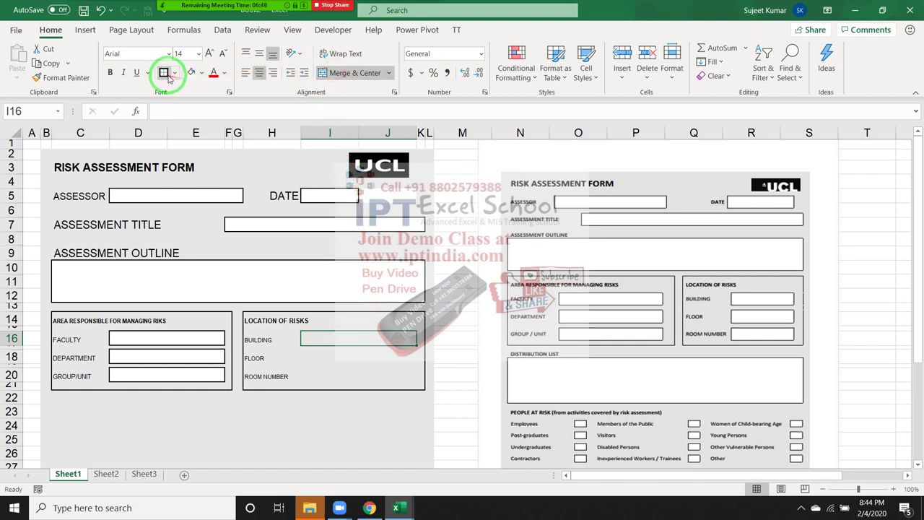
- Outline I16:J16, then merge and outline I18:J18 and I20:J20 as input boxes
left_click(191, 72)
left_click(324, 358)
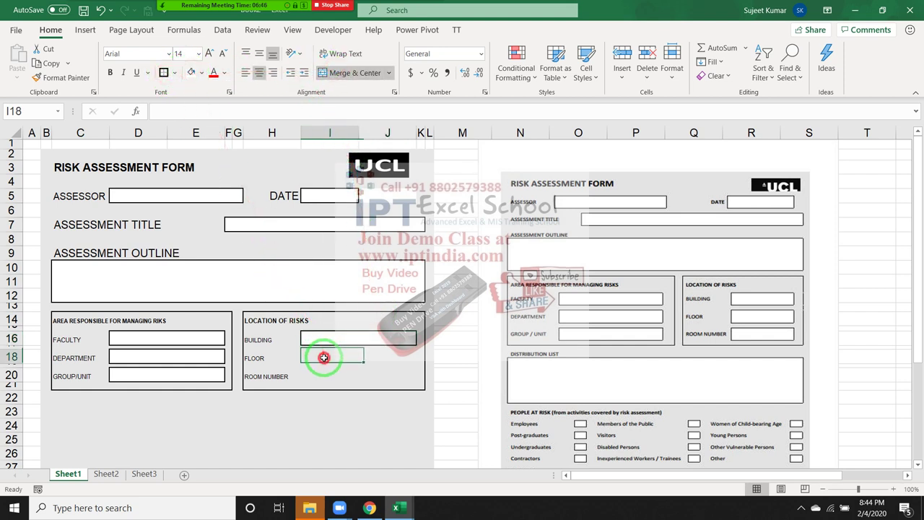
left_click_drag(324, 357, 368, 357)
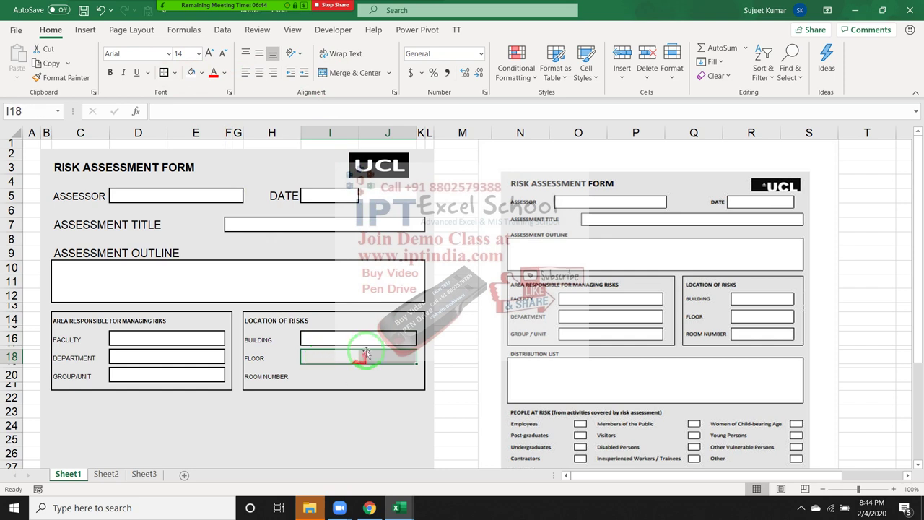
left_click(352, 72)
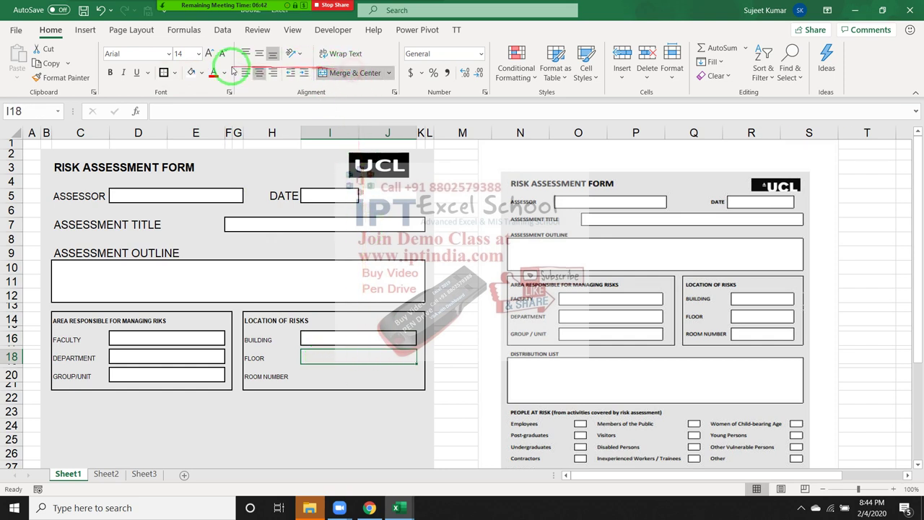
left_click(191, 72)
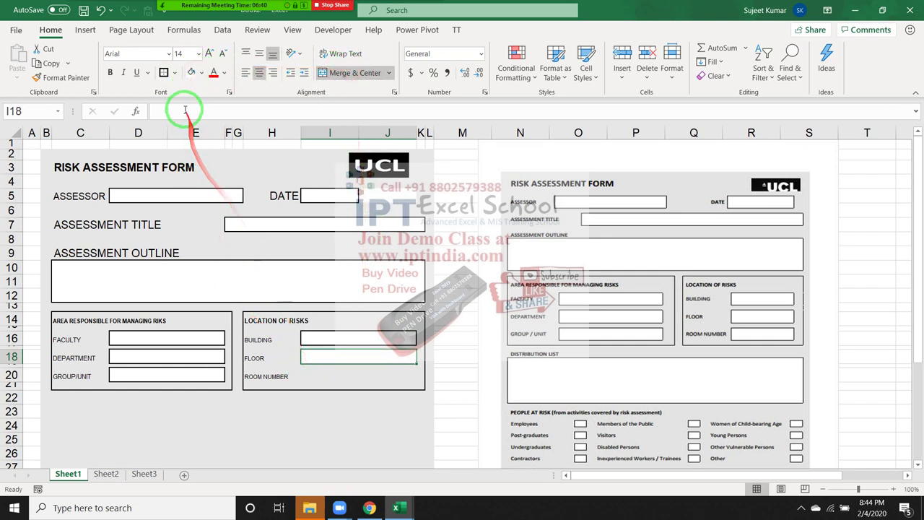
left_click(164, 72)
left_click_drag(315, 375, 386, 375)
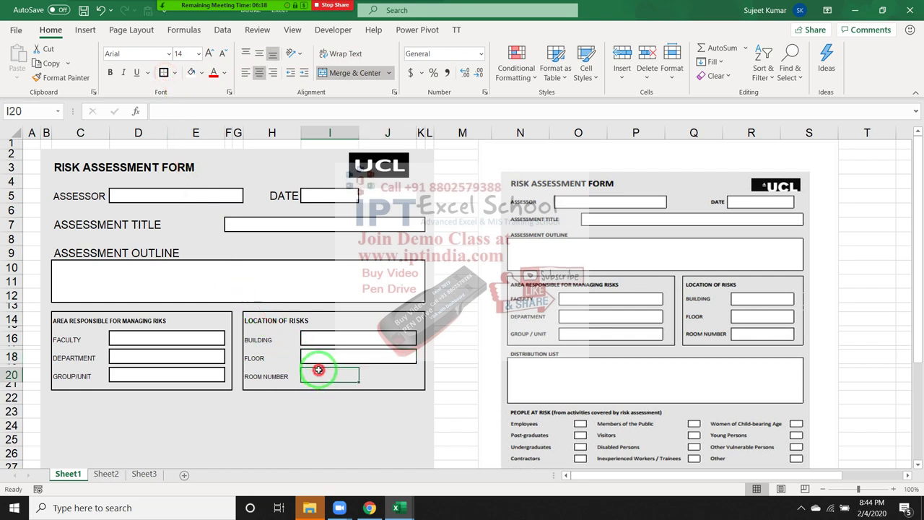
left_click(351, 72)
left_click(190, 73)
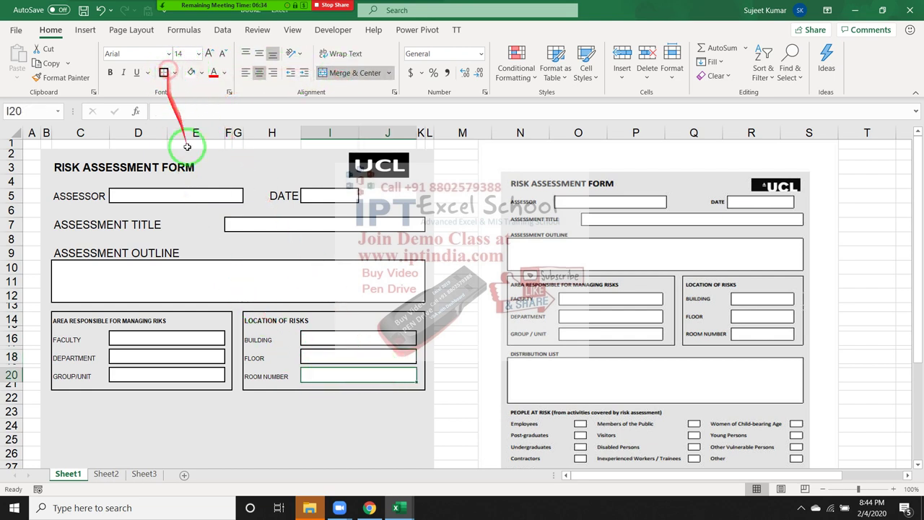
left_click(319, 438)
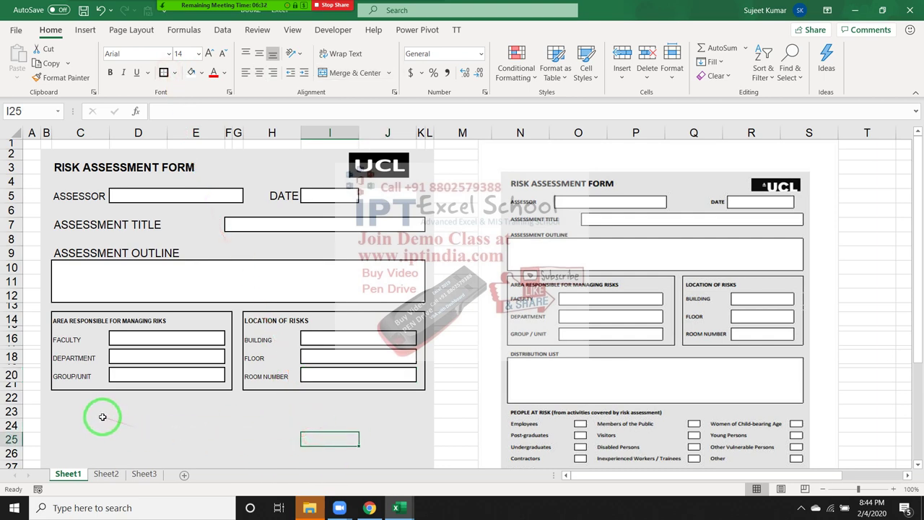
- Shrink row 22 to a thin gap and close the Zoom participants list
scroll(83, 401, "down", 1)
left_click(65, 373)
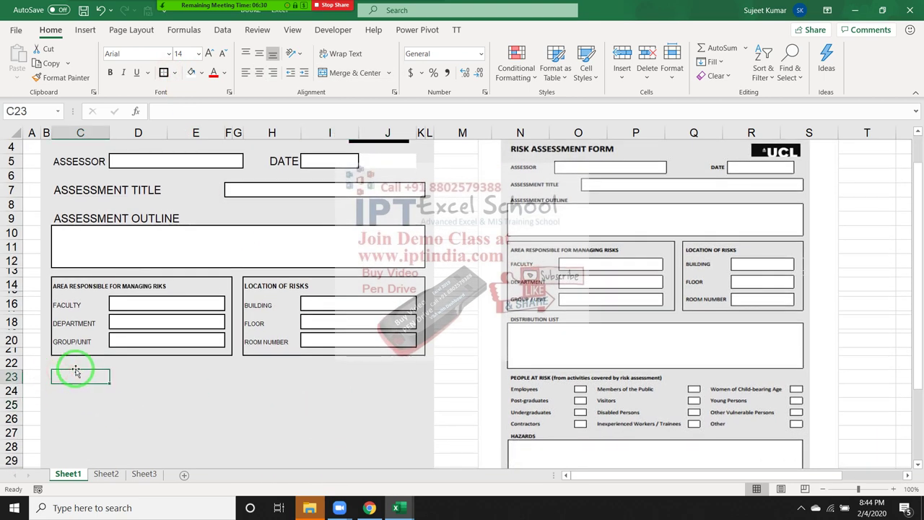
left_click(75, 368)
left_click(75, 371)
left_click(76, 369)
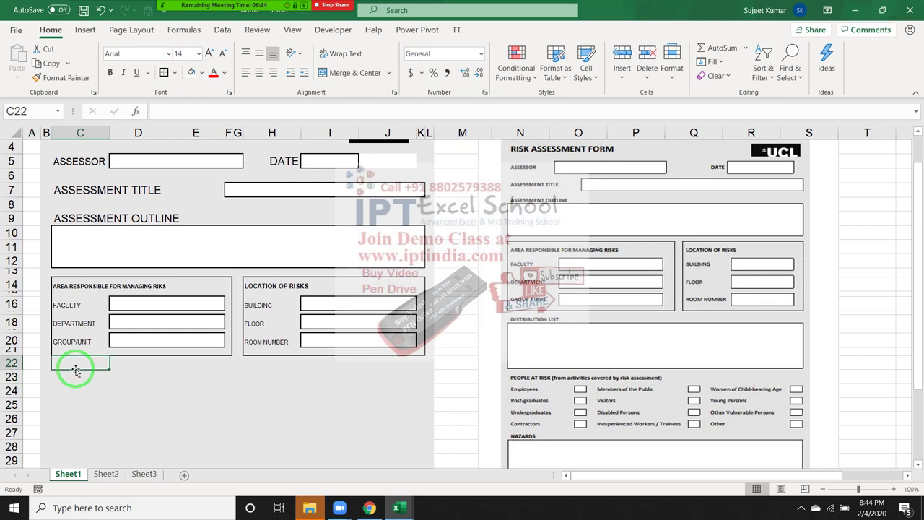
left_click(75, 371)
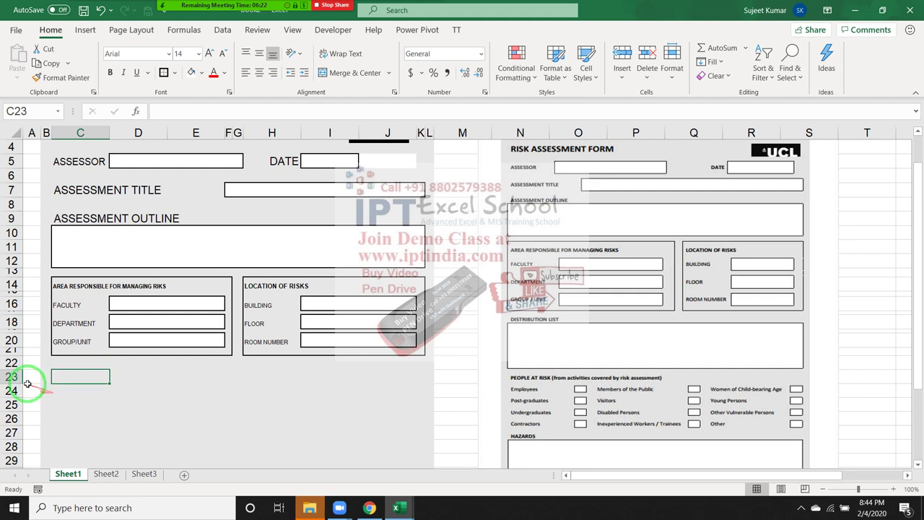
left_click_drag(18, 369, 21, 357)
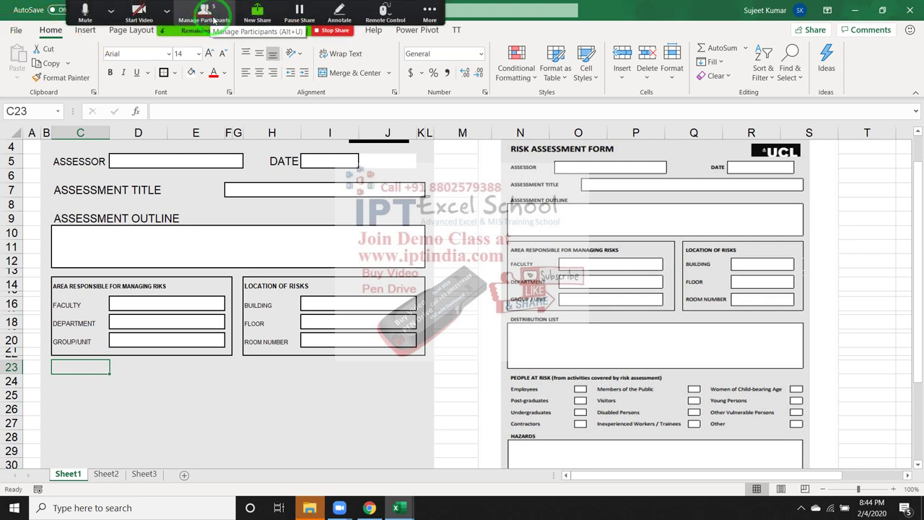
left_click(214, 20)
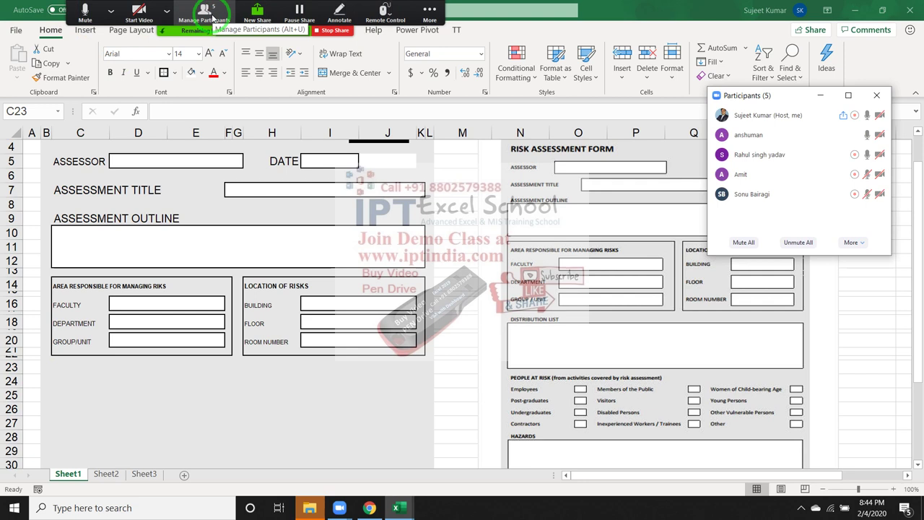
left_click(213, 19)
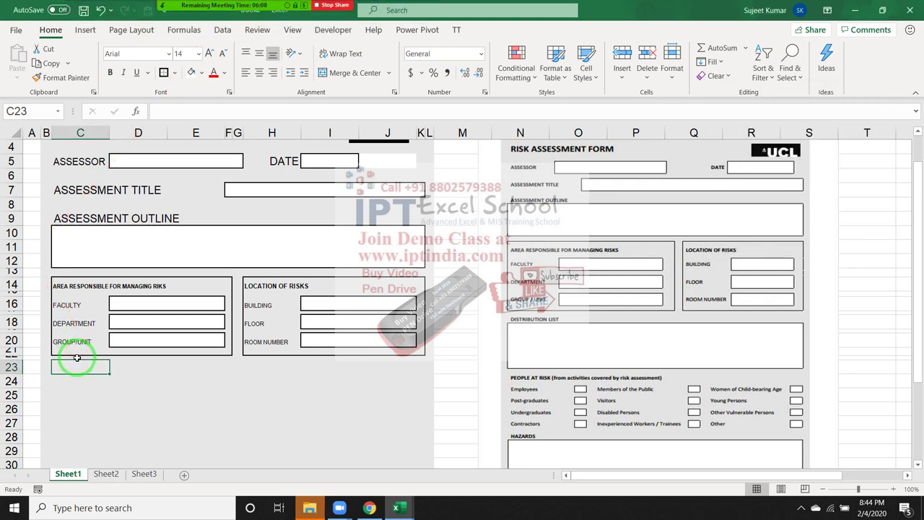
- Enter DISTRIBUTION LINKS in C23 as an 8-point bold heading
type("DIST")
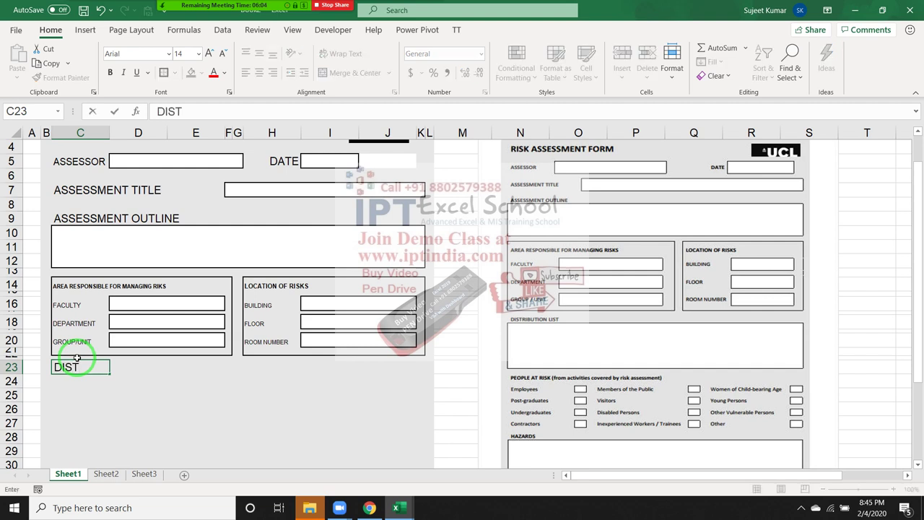
type("R")
type("IBUTI")
type("ON")
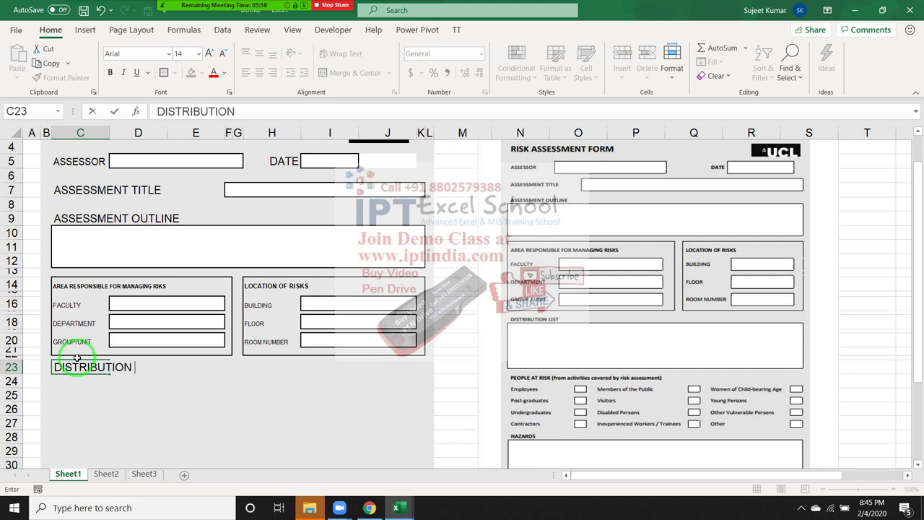
type("NKS")
left_click(77, 358)
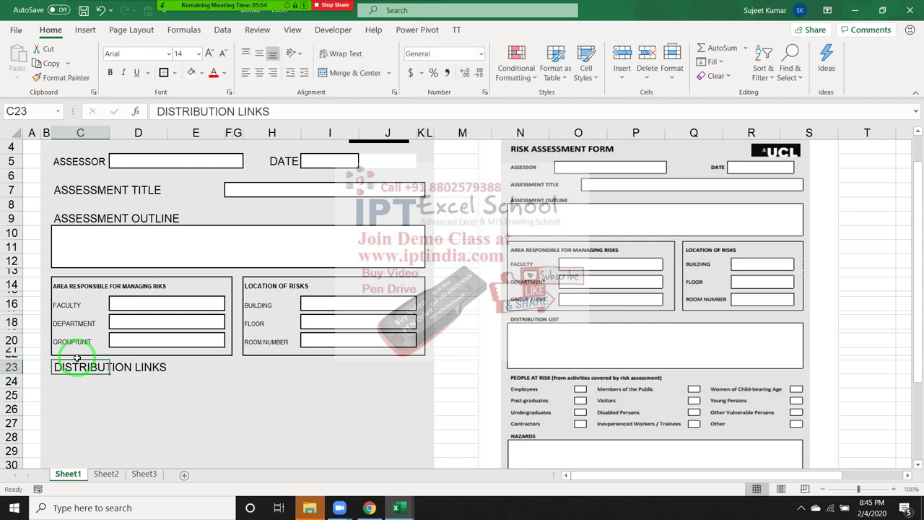
left_click(181, 52)
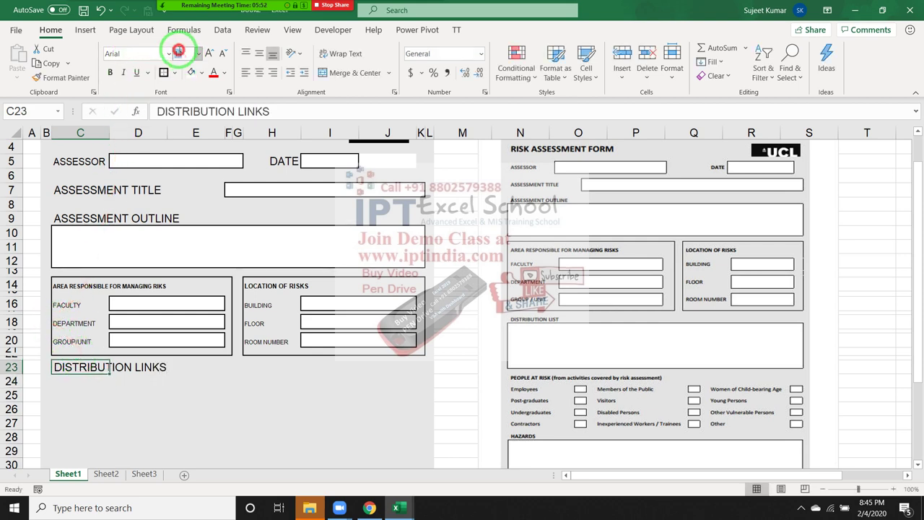
type("8")
key("Return")
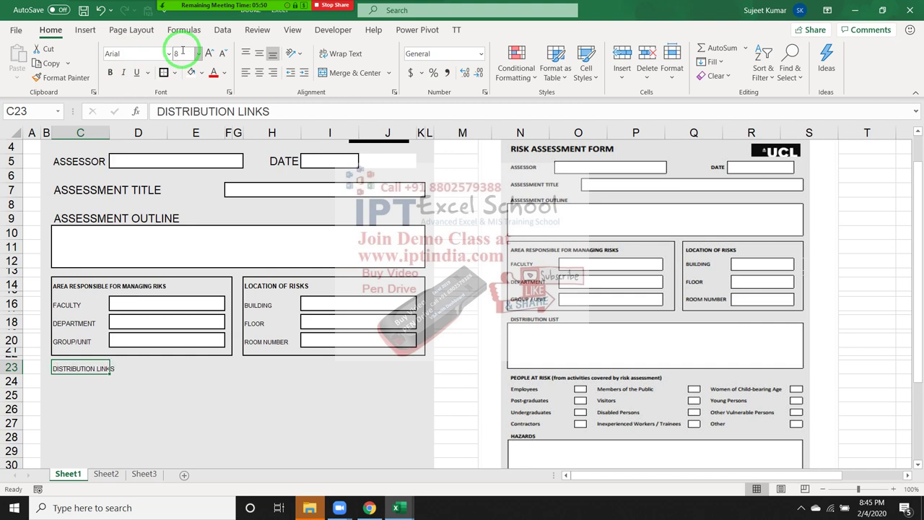
key("ctrl+b")
- Select the range C24:K27 beneath the heading
key("Down")
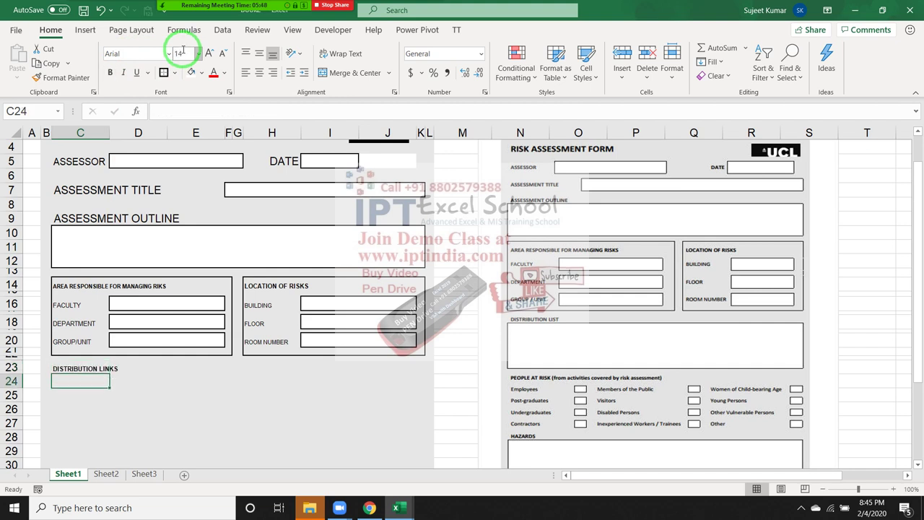
key("shift+Right")
key("shift+Right")
key("shift+Right")
key("shift+Right")
key("shift+Right")
key("shift+Right")
key("shift+Right")
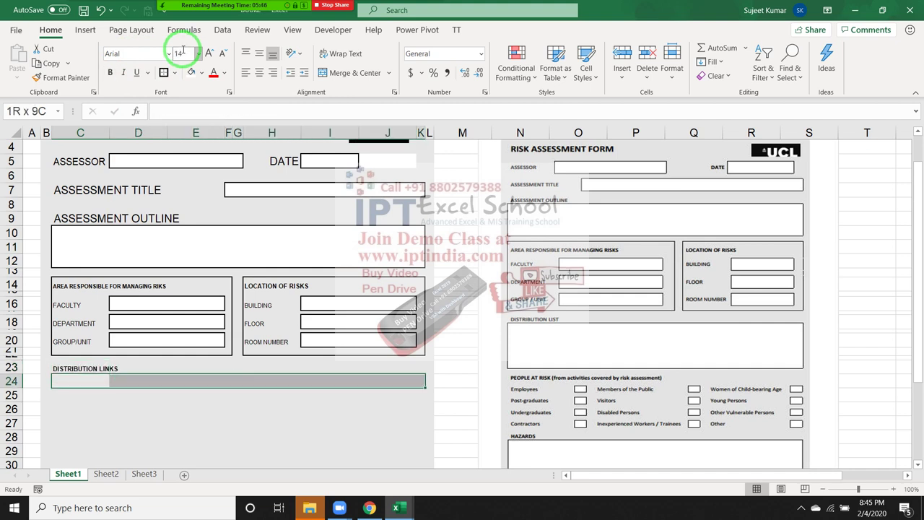
key("shift+Down")
key("shift+Down")
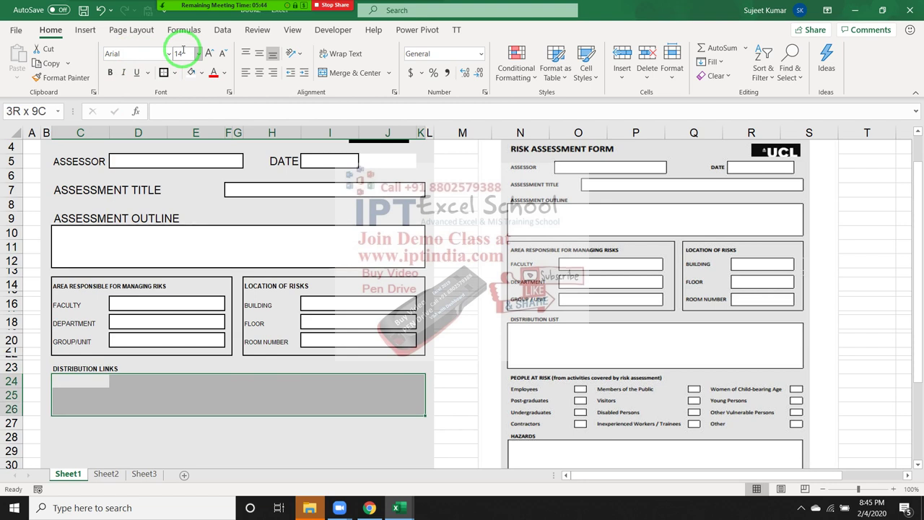
key("shift+Down")
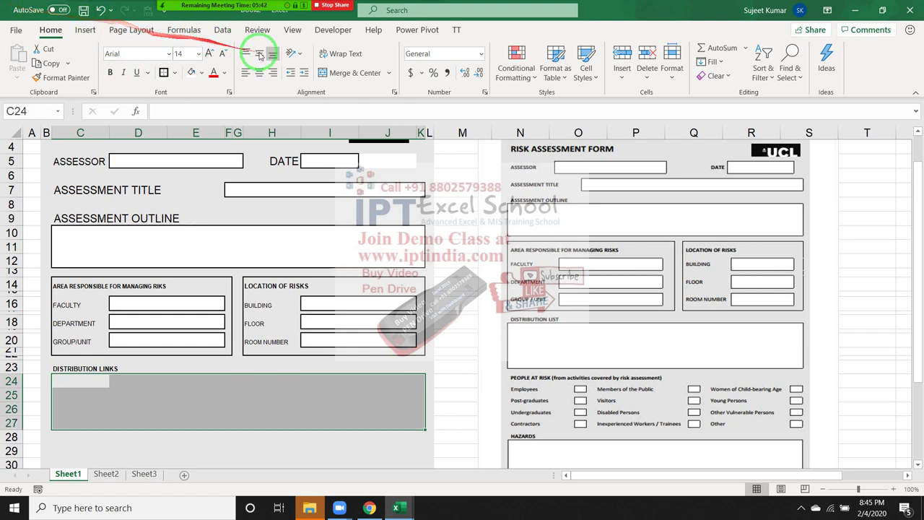
- Merge C24:K27 into a single box with an outline border
left_click(328, 73)
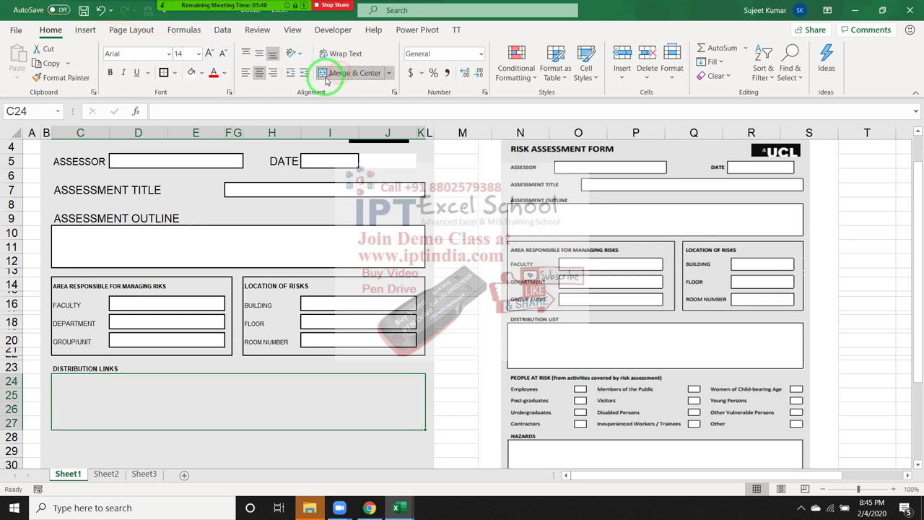
left_click(163, 73)
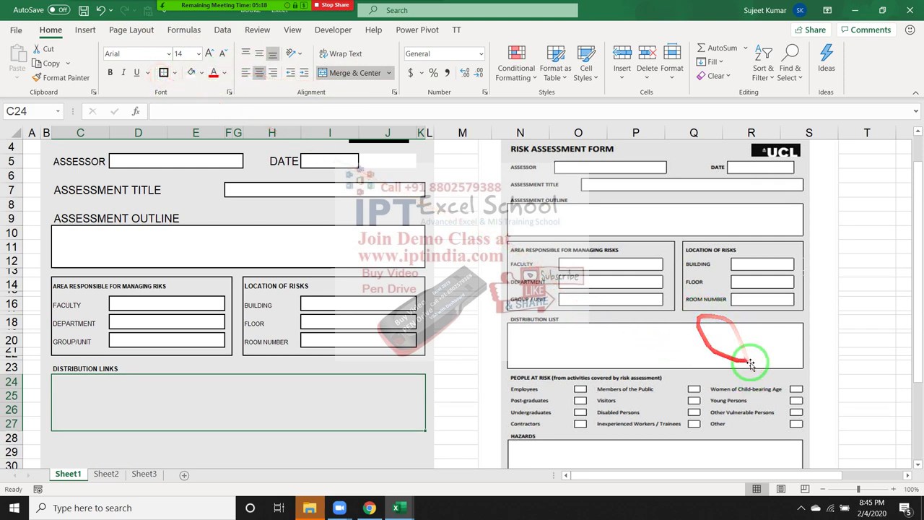
left_click_drag(693, 412, 348, 148)
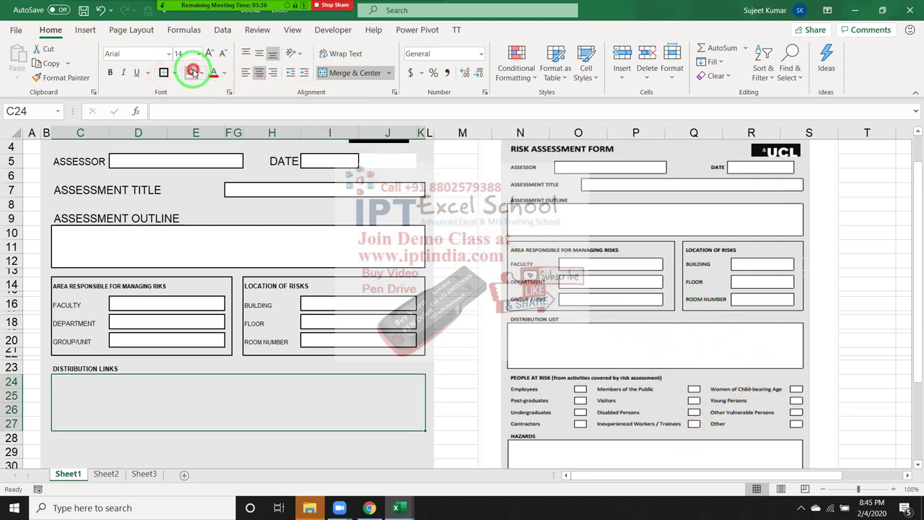
left_click_drag(172, 81, 214, 164)
left_click(254, 437)
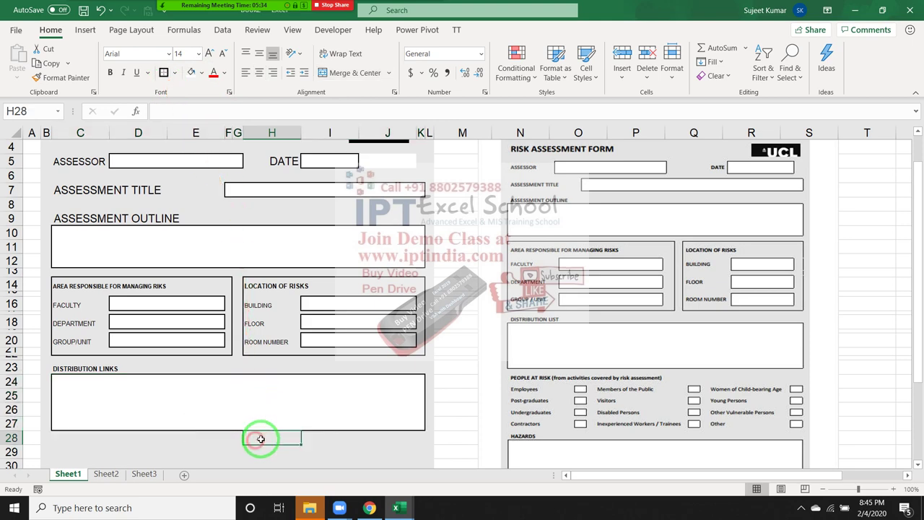
scroll(576, 374, "up", 1)
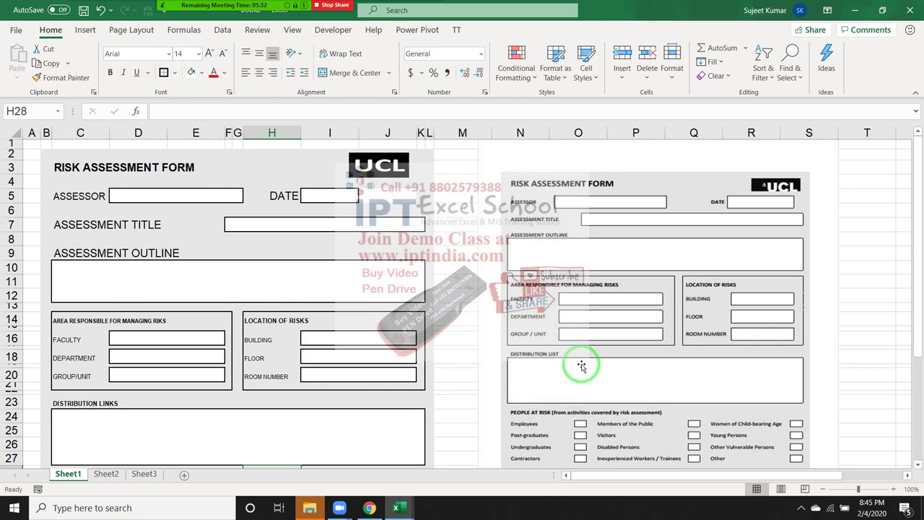
scroll(580, 366, "down", 1)
scroll(580, 365, "down", 1)
scroll(580, 365, "down", 2)
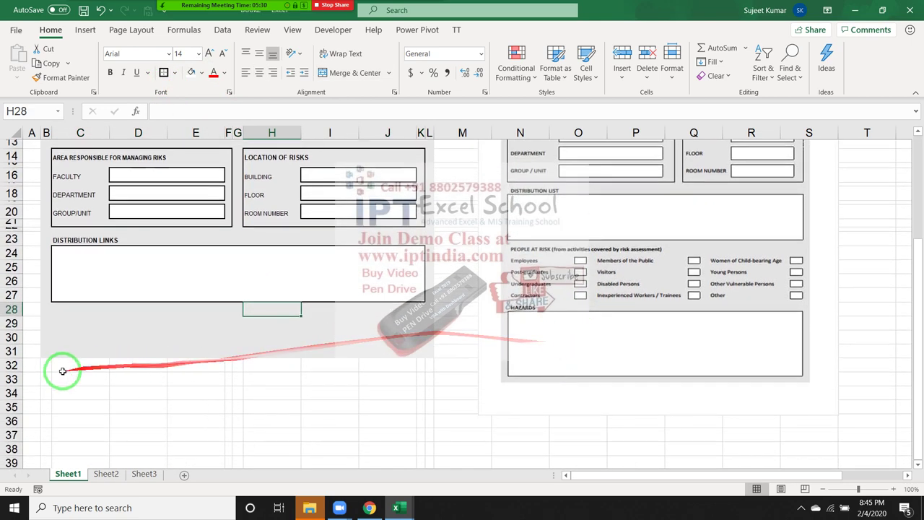
mouse_move(50, 351)
left_mouse_down()
mouse_move(167, 346)
mouse_move(434, 433)
left_mouse_up()
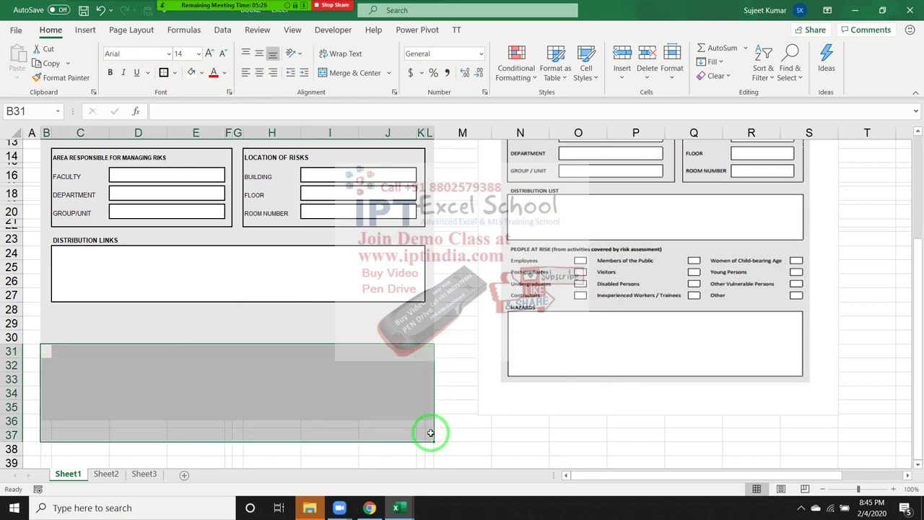
left_click(321, 337)
scroll(305, 350, "up", 1)
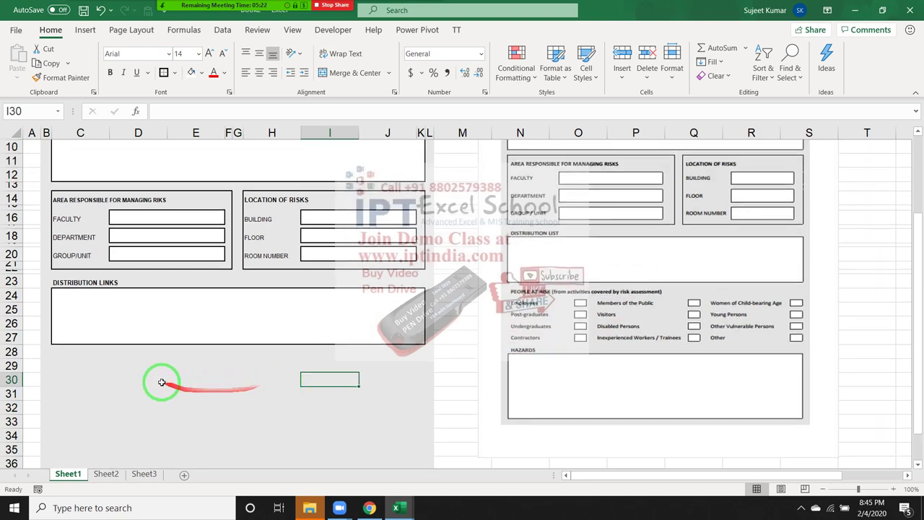
left_click(101, 369)
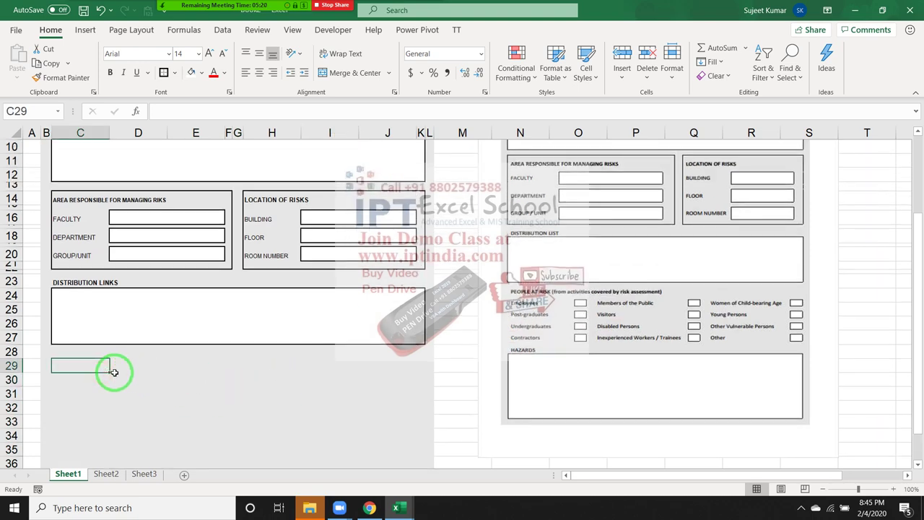
key("Up")
left_click(114, 370)
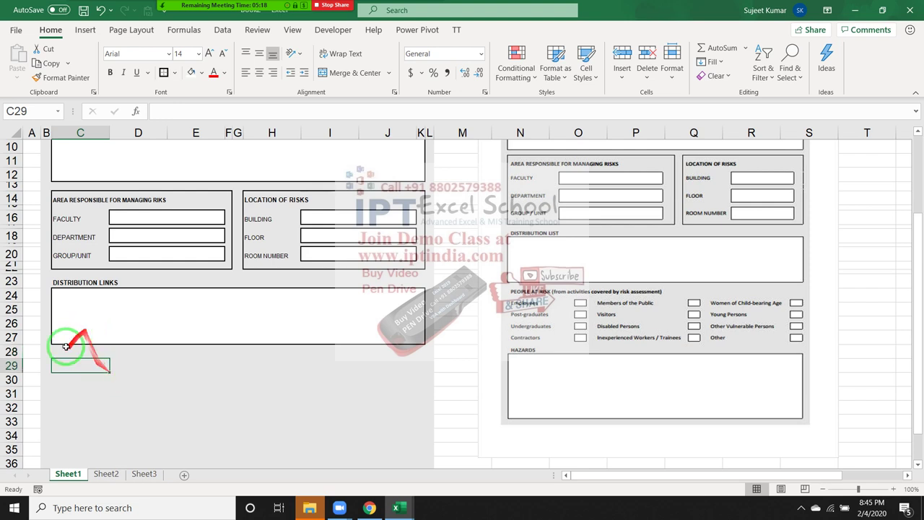
left_click_drag(14, 357, 15, 352)
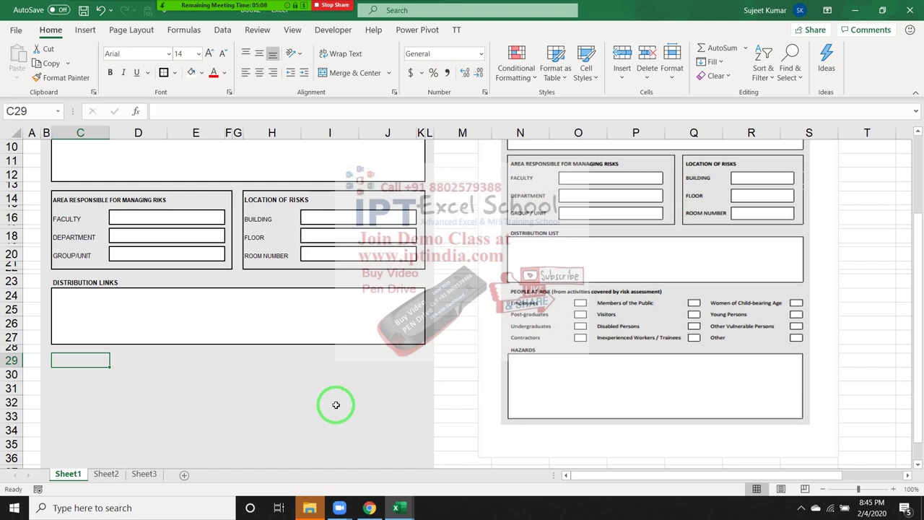
- Type the partial heading PLEOPLE AT in C29 and open the Zoom participants list
type("PL")
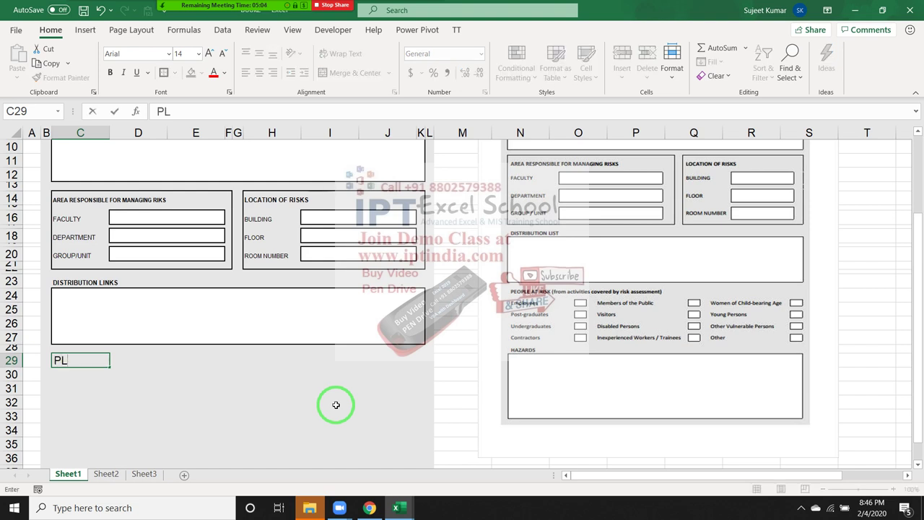
type("EO")
type("PLE AT")
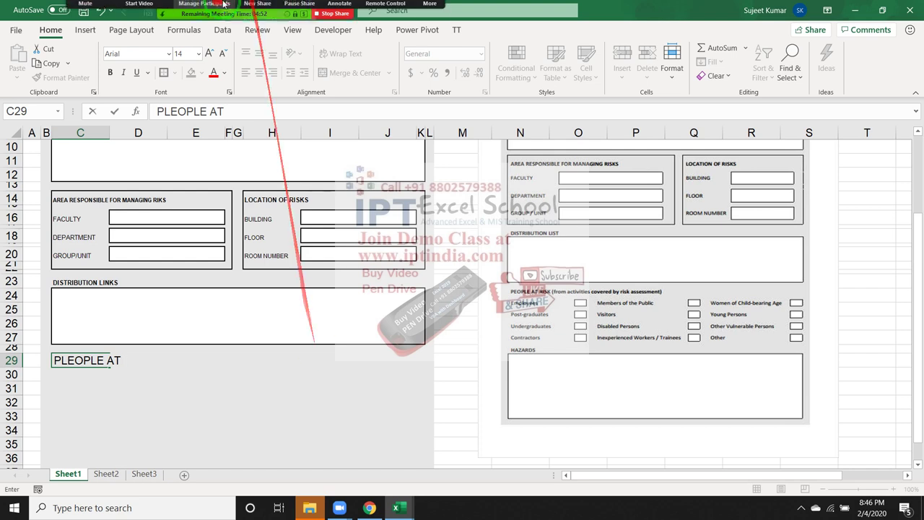
left_click(204, 13)
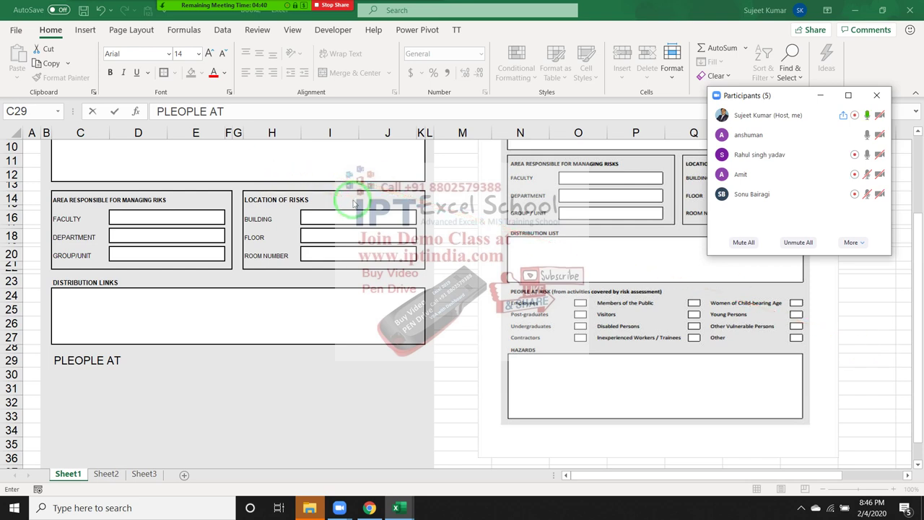
mouse_move(878, 147)
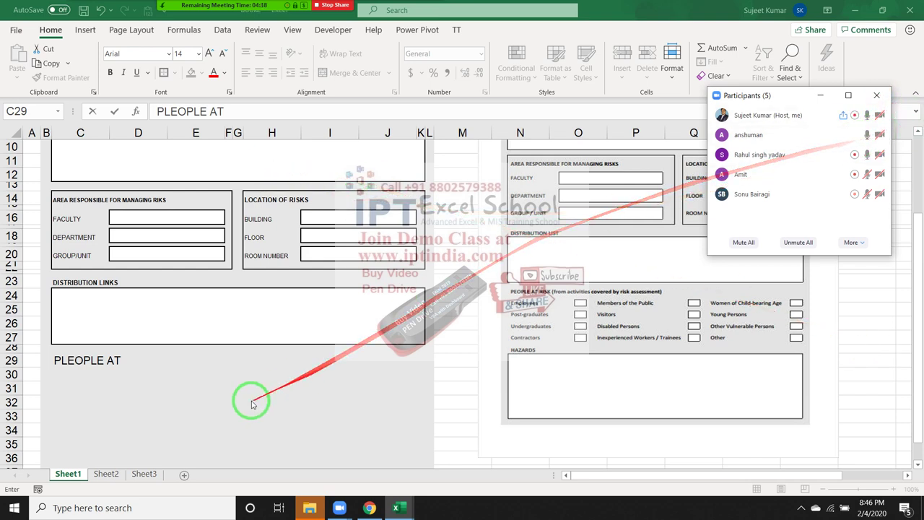
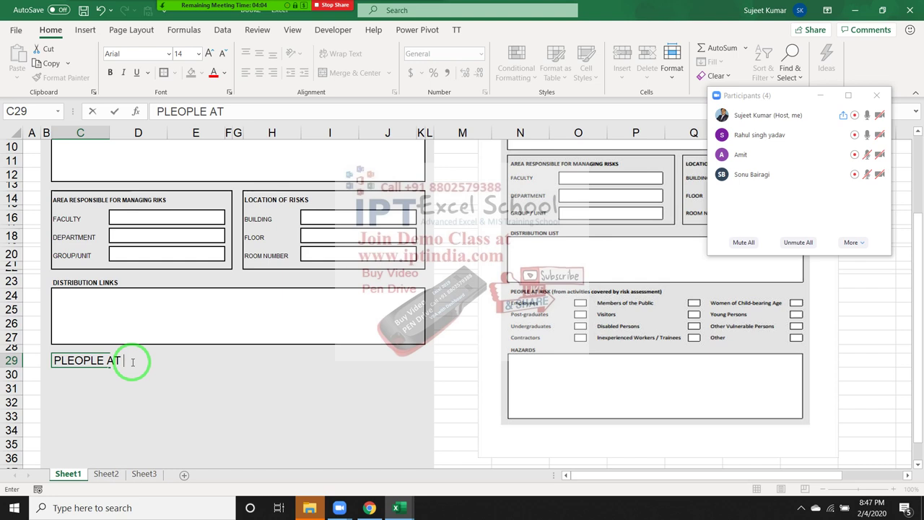
- Draw two annotation arrows at the Zoom participants list, then close the Participants panel
left_click_drag(169, 374, 871, 53)
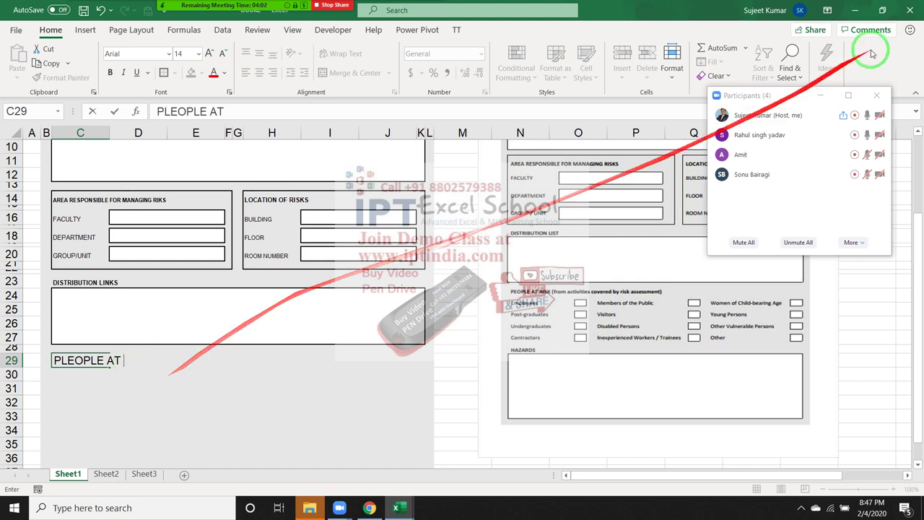
left_click_drag(209, 388, 852, 152)
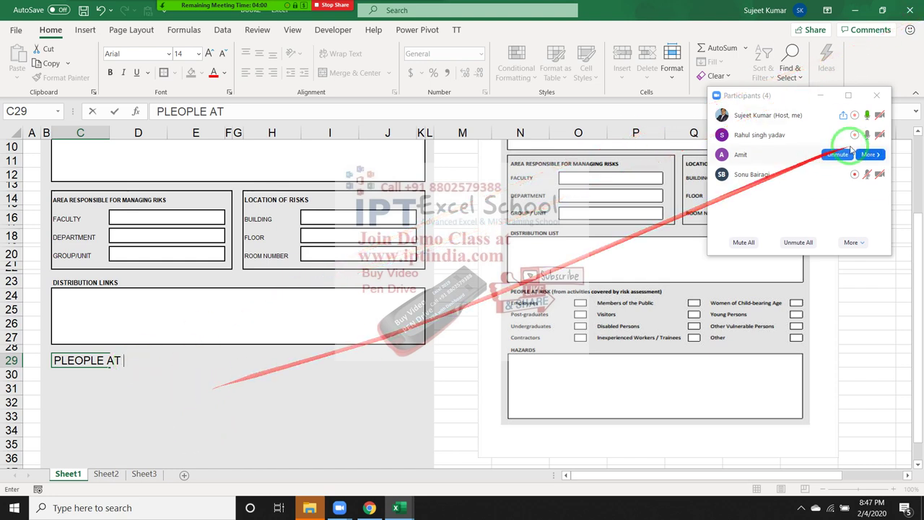
left_click(876, 95)
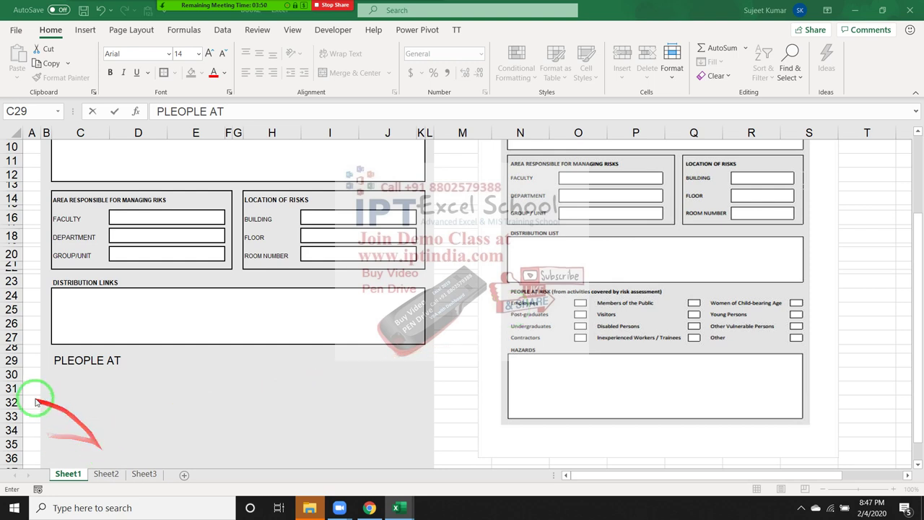
- Complete the C29 heading as 'PLEOPLE AT RIKS' and format it bold at size 8
left_click(150, 355)
type("RIKS")
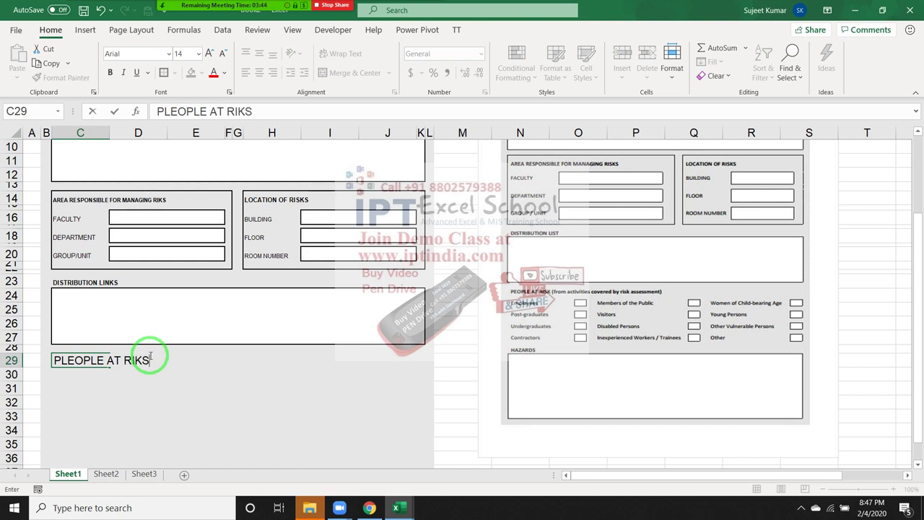
key("Return")
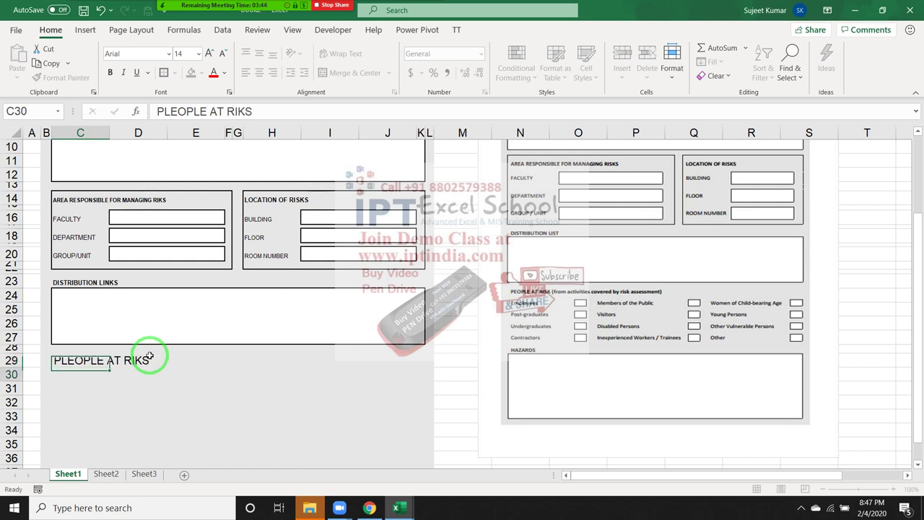
key("Up")
left_click_drag(153, 350, 161, 220)
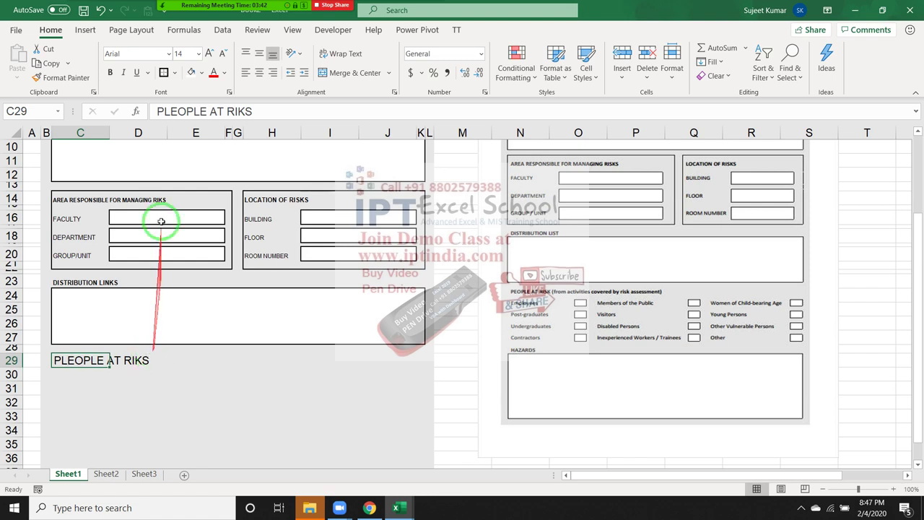
left_click(188, 53)
type("8")
key("Return")
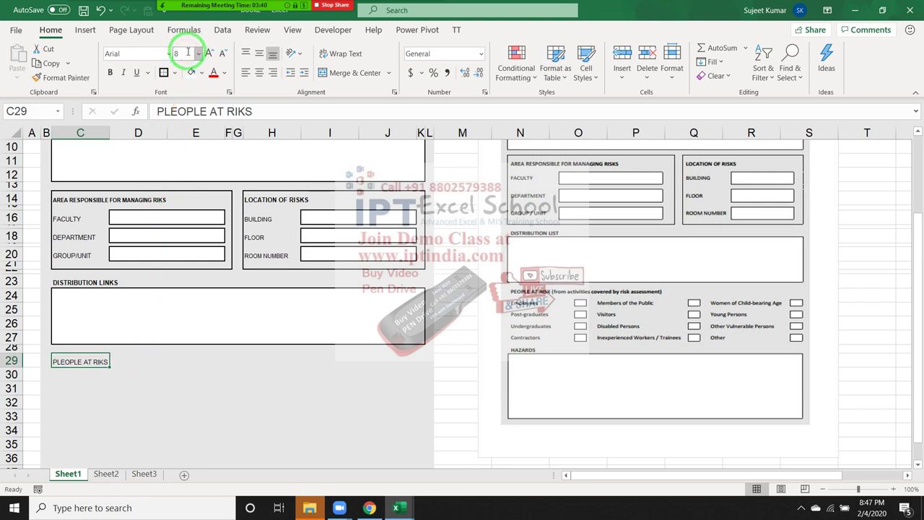
left_click(139, 387)
left_click(87, 361)
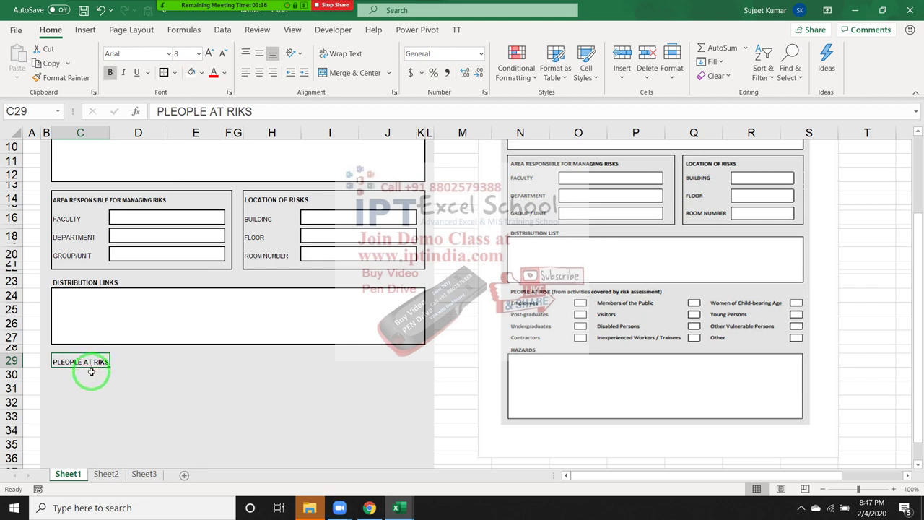
left_click(91, 375)
left_click(81, 360)
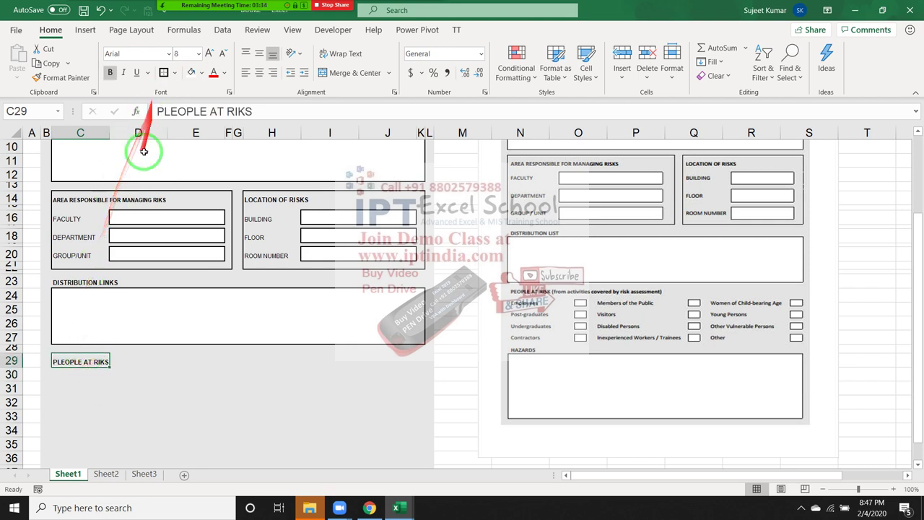
left_click(73, 387)
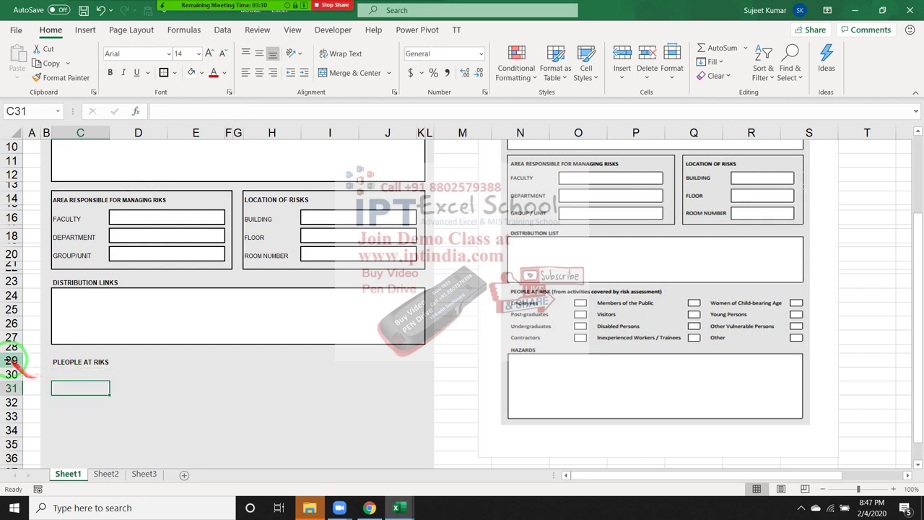
- Shrink row 30 to a thin spacer and enter 'Employees' in C31
left_click_drag(10, 382, 13, 369)
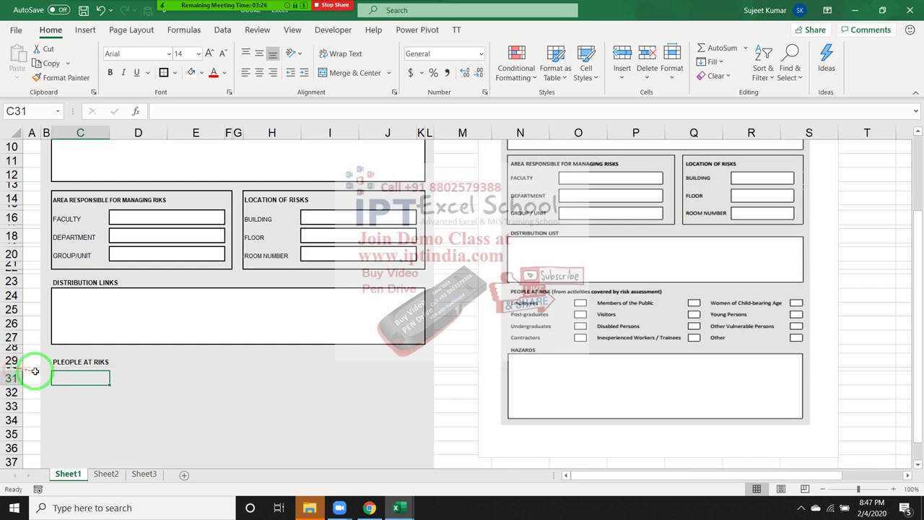
type("Employe")
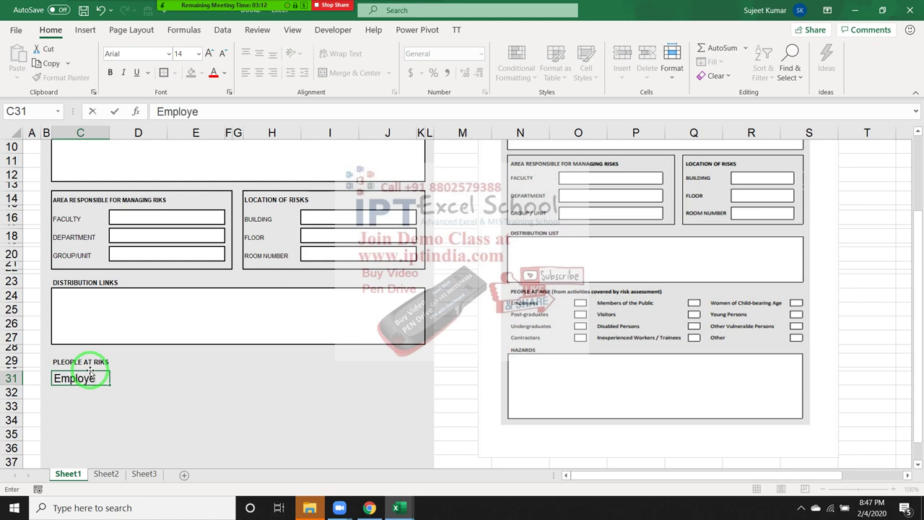
type("es")
key("Return")
key("Up")
- Narrow column E and give E31 a white fill with an outside border as a checkbox
key("Right")
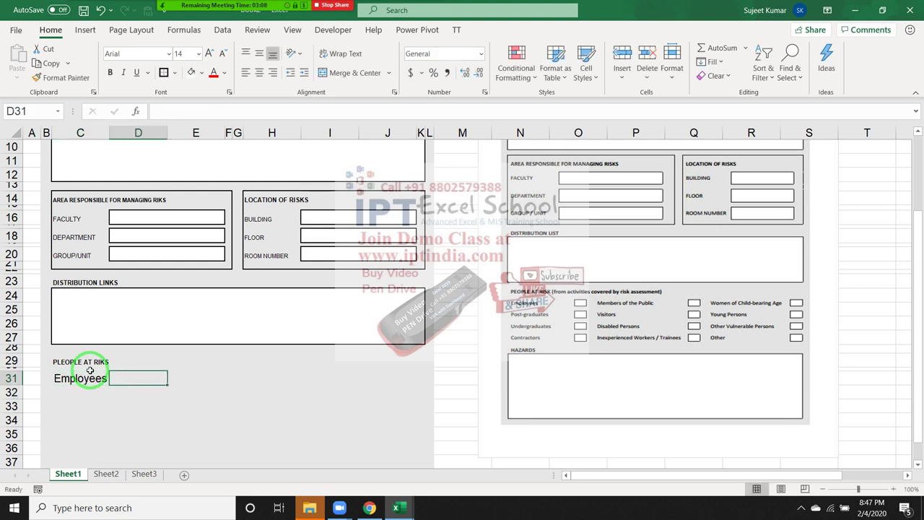
key("Right")
key("Left")
key("Right")
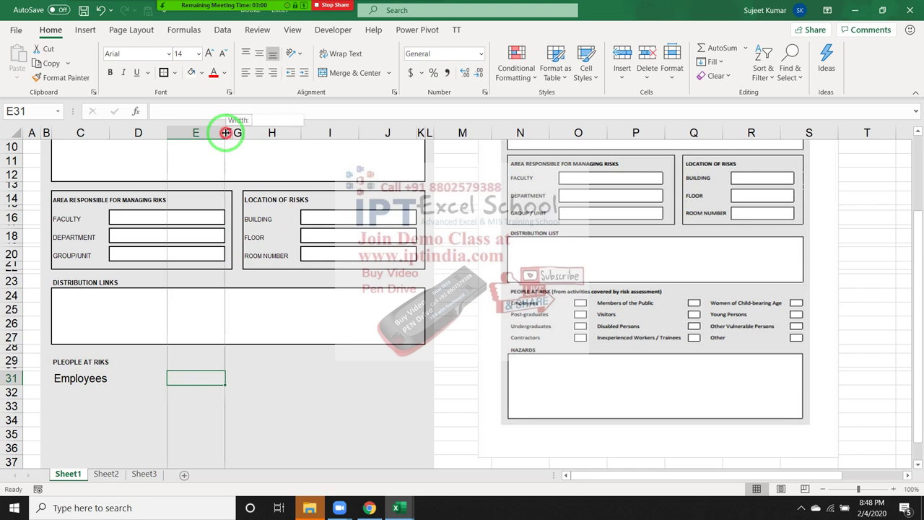
left_click_drag(226, 132, 207, 132)
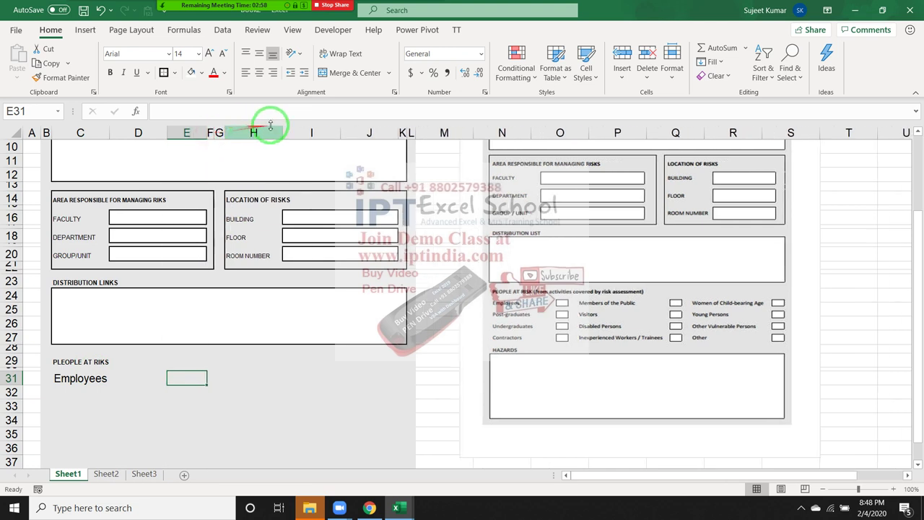
left_click(193, 75)
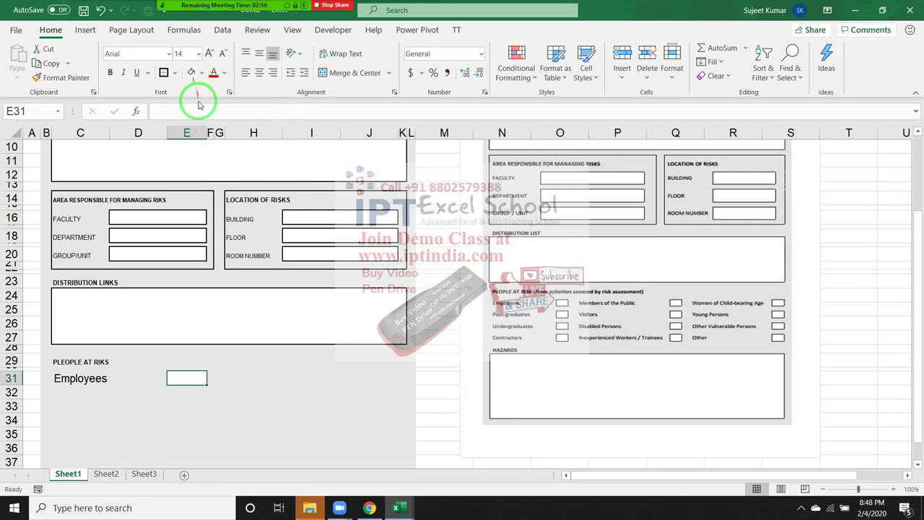
left_click(163, 72)
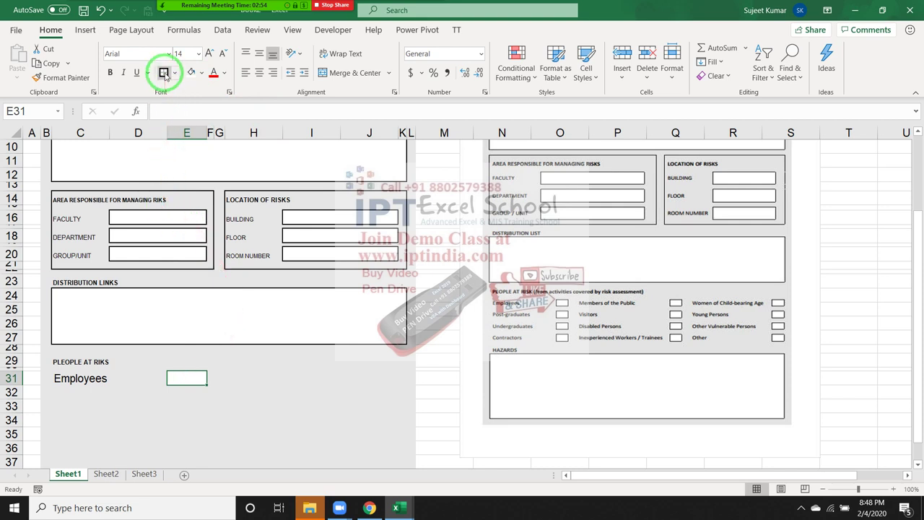
left_click(149, 433)
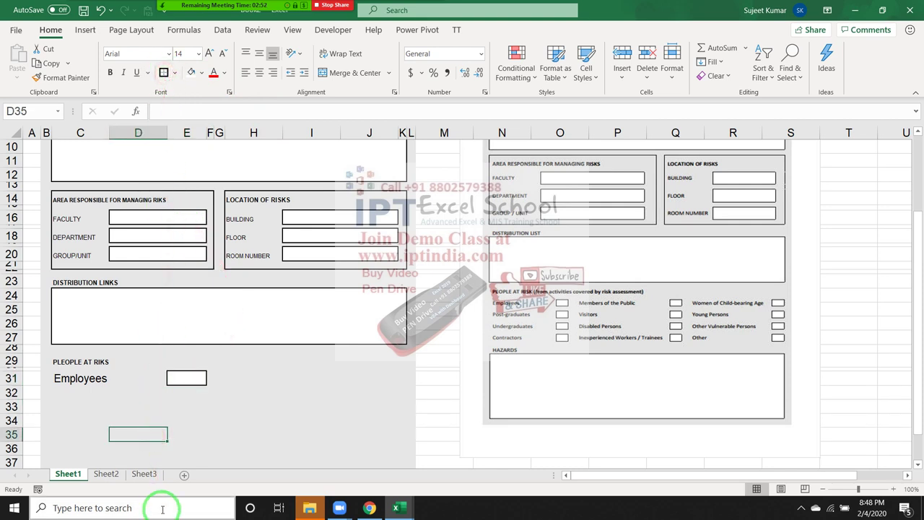
left_click(224, 377)
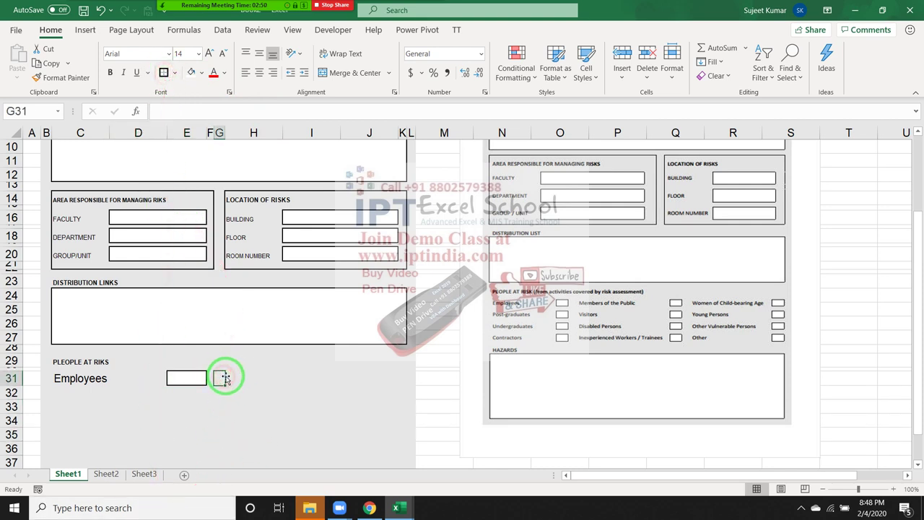
- Merge D5:F5 into a single white-filled Assessor input box
scroll(286, 354, "up", 3)
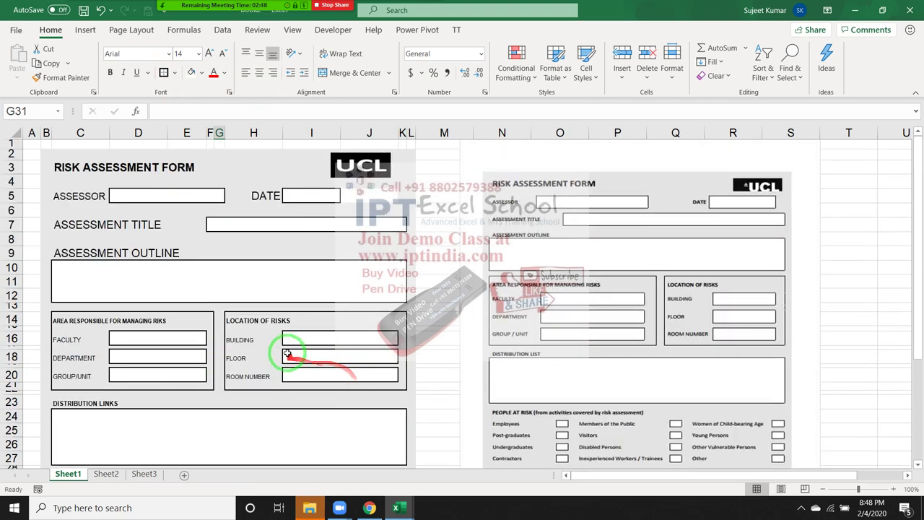
left_click(164, 196)
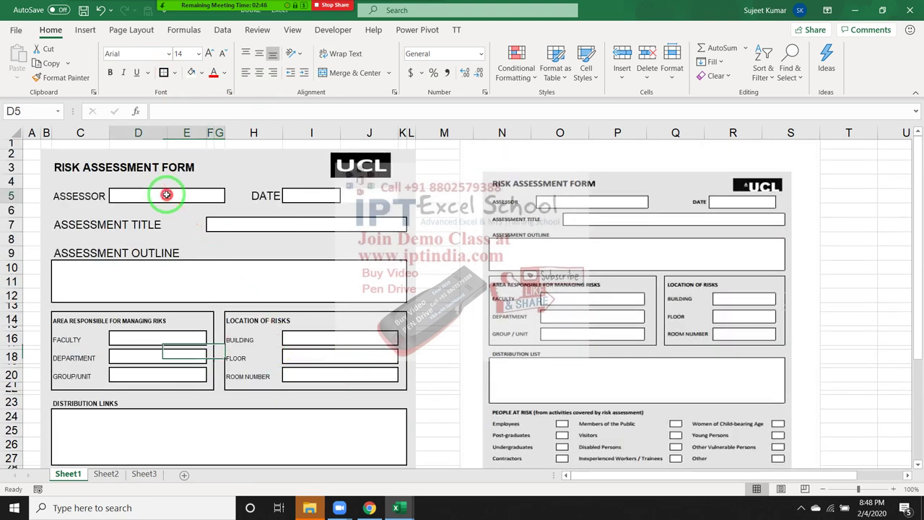
left_click(138, 132)
scroll(185, 238, "down", 1)
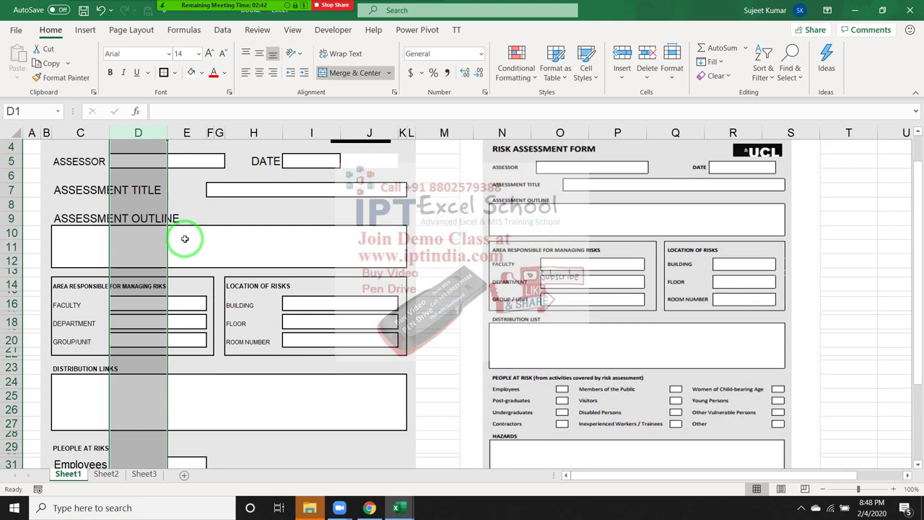
key("ctrl+z")
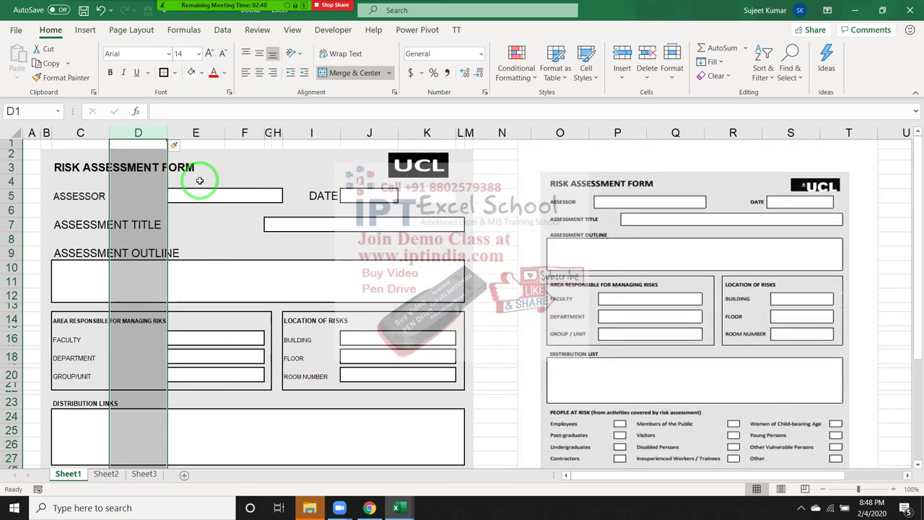
left_click(209, 229)
left_click(199, 196)
left_click_drag(198, 196, 148, 196)
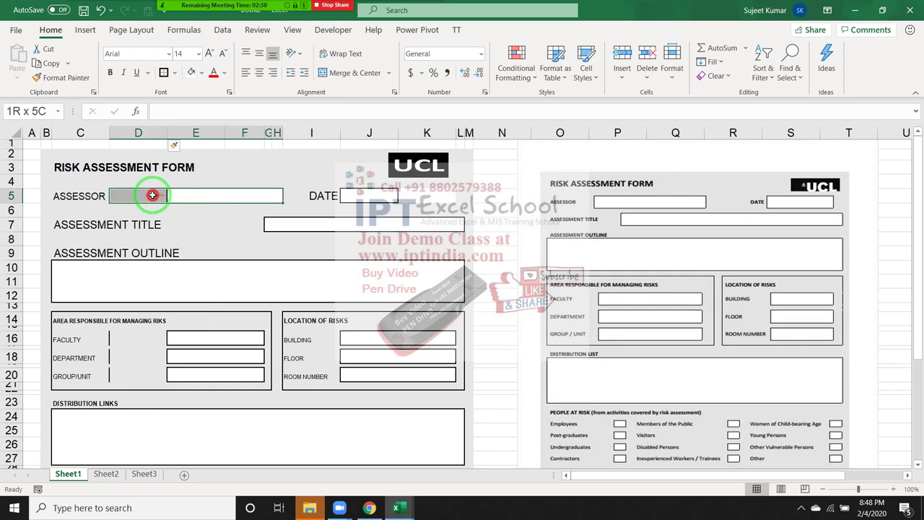
left_click(350, 73)
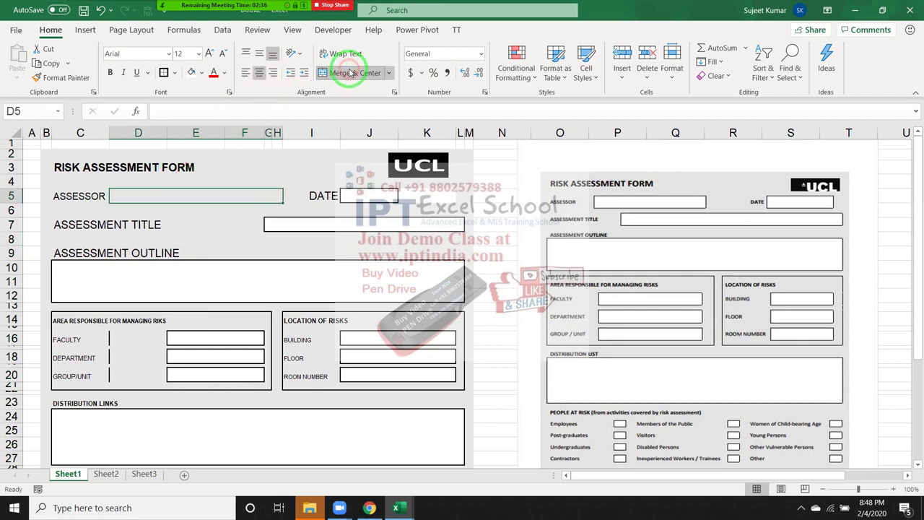
left_click(191, 74)
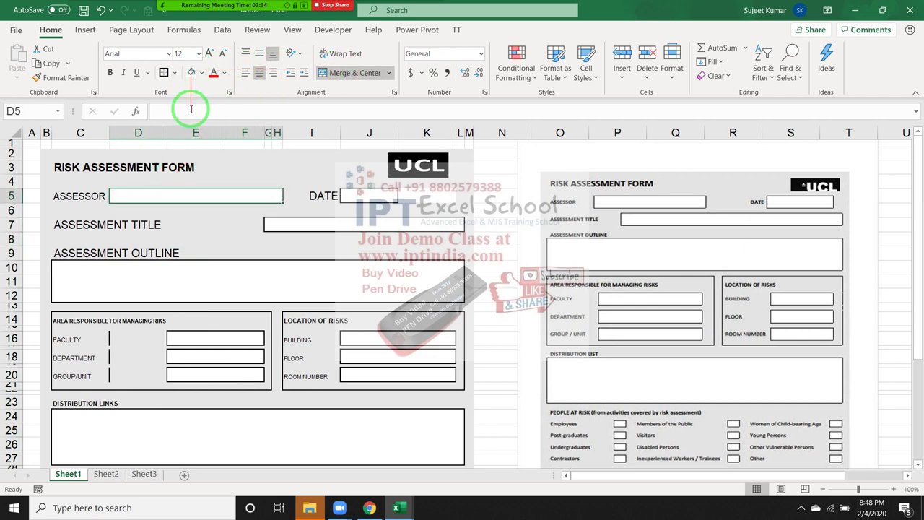
left_click(189, 234)
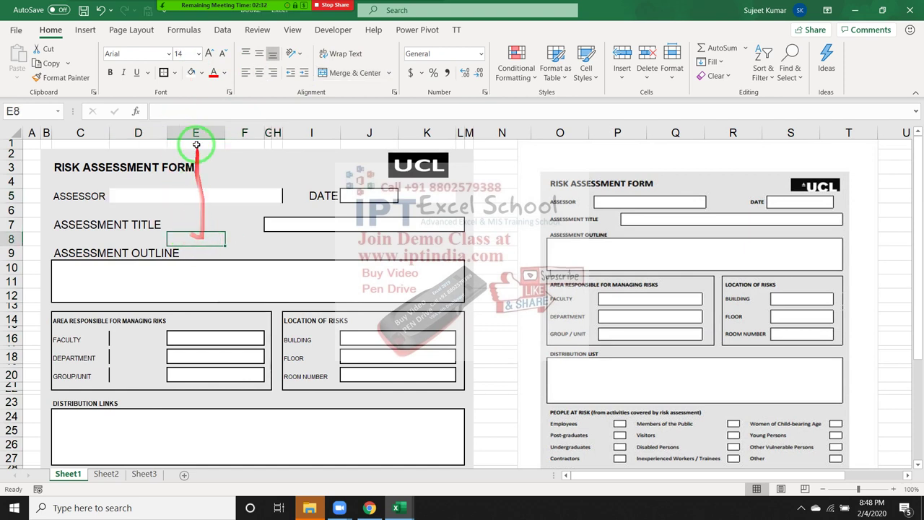
- Narrow column E, merge D16:F16 into a bordered Faculty box, and outline the Assessor box in black
left_click_drag(224, 133, 191, 132)
left_click_drag(113, 338, 214, 340)
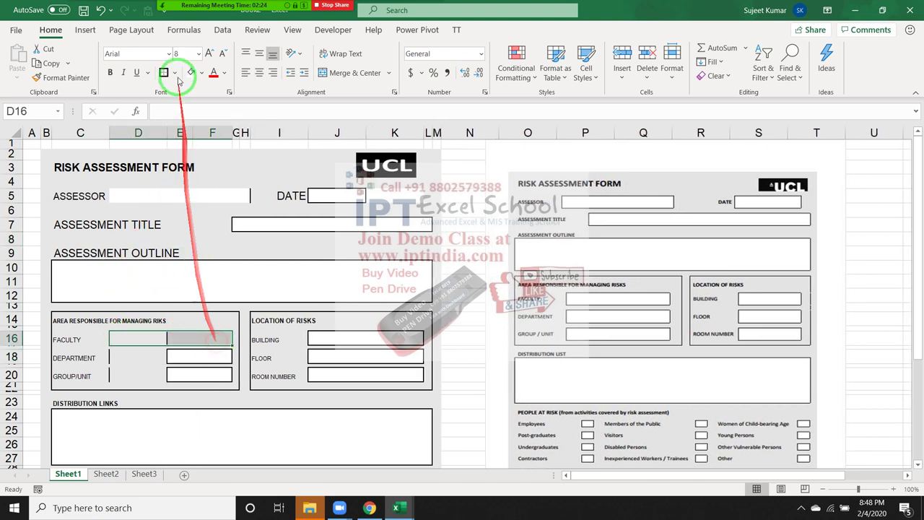
left_click(166, 73)
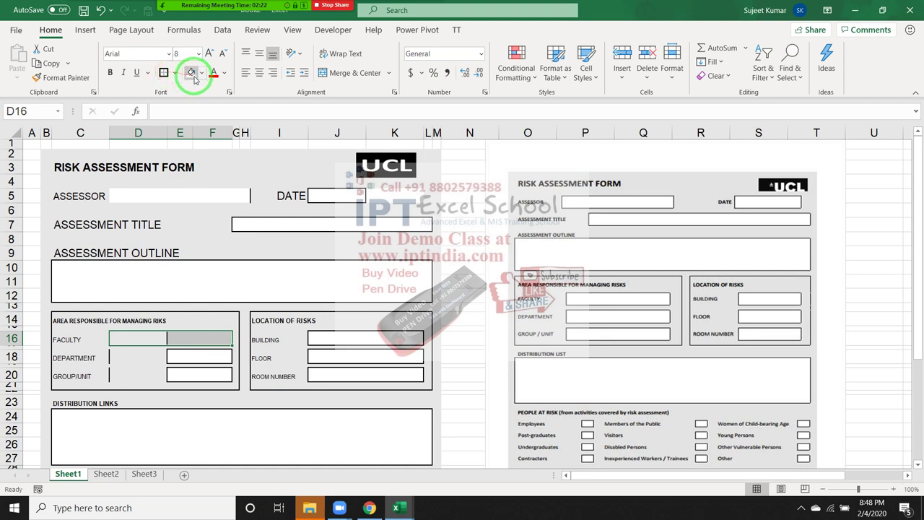
left_click(320, 75)
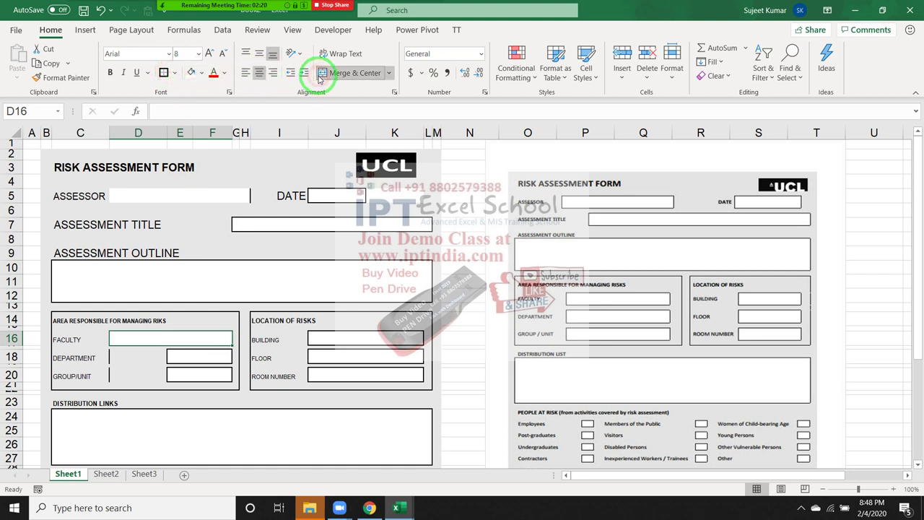
left_click(138, 361)
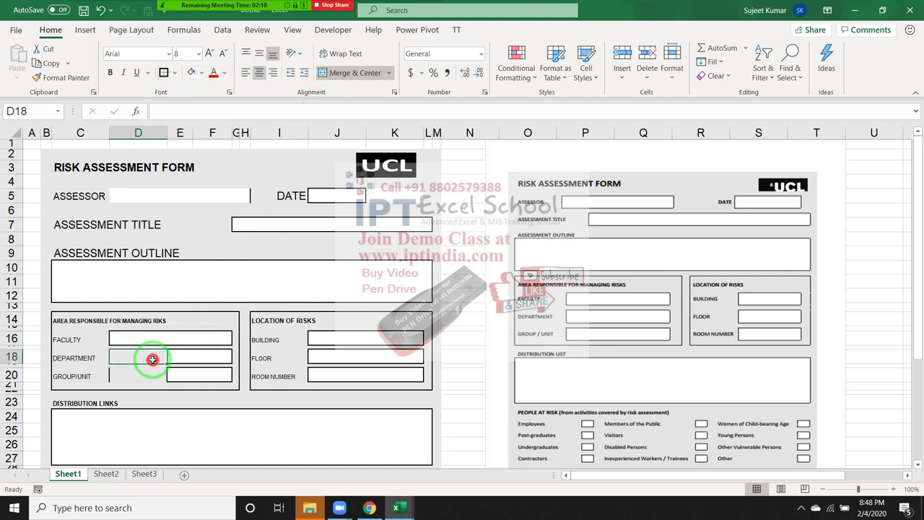
left_click_drag(140, 361, 198, 359)
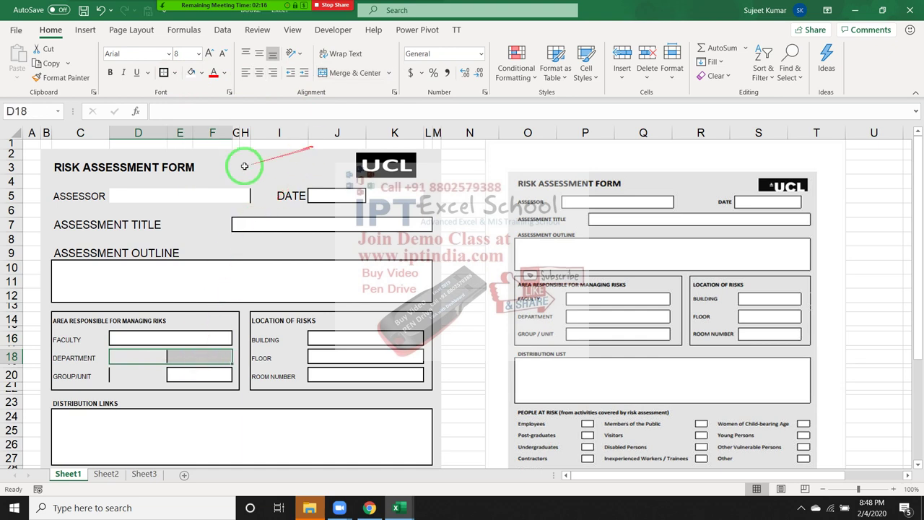
left_click(194, 196)
left_click(165, 73)
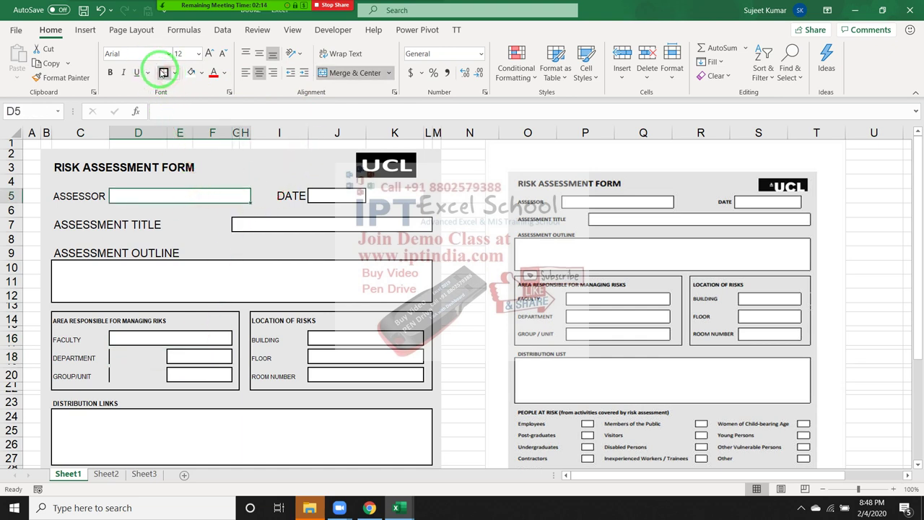
- Merge D18:F18 and D20:F20 into bordered Department and Group/Unit boxes
left_click(137, 357)
left_click_drag(133, 358, 211, 358)
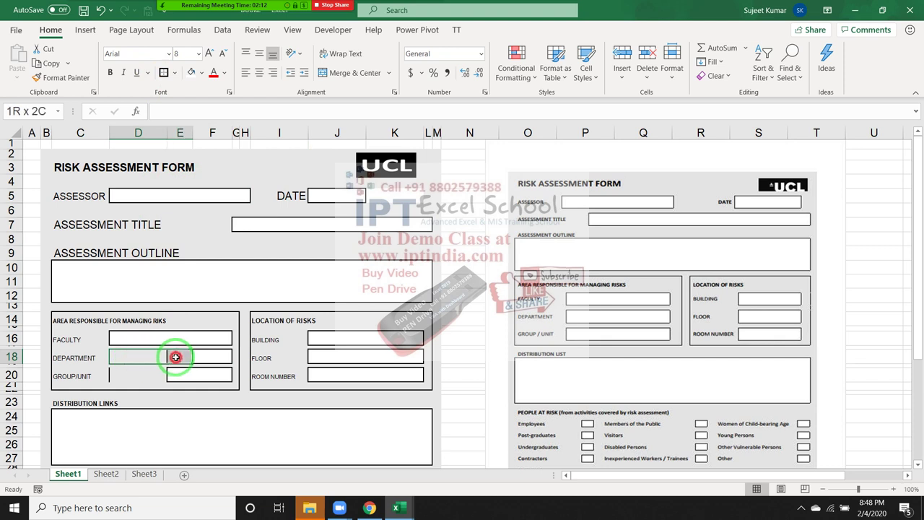
left_click(347, 73)
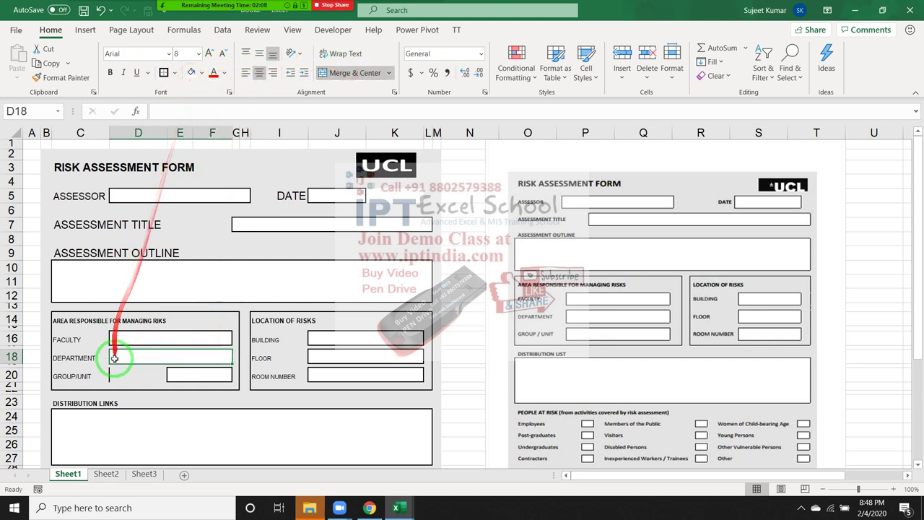
left_click_drag(148, 374, 206, 374)
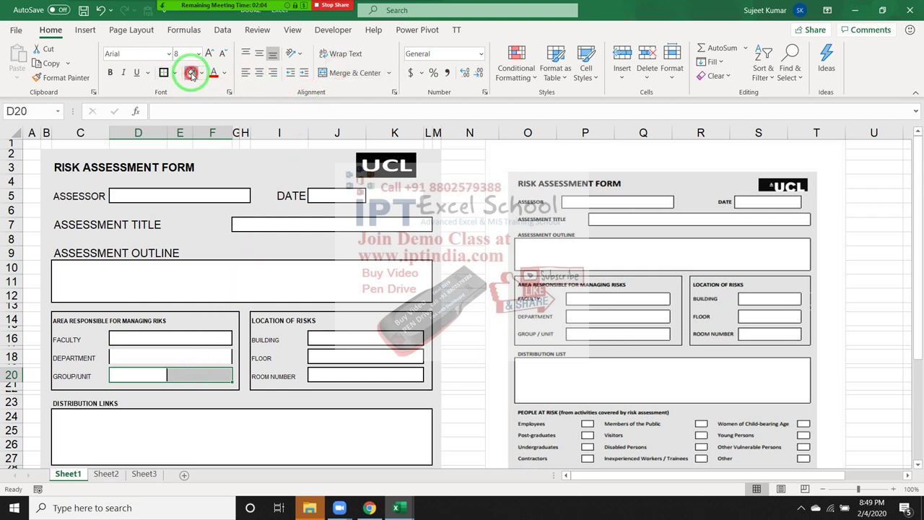
left_click(165, 72)
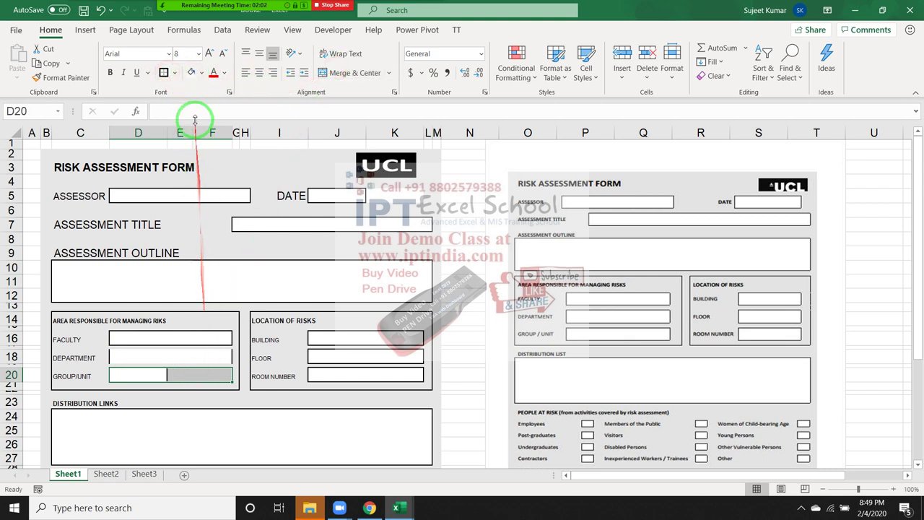
left_click(323, 73)
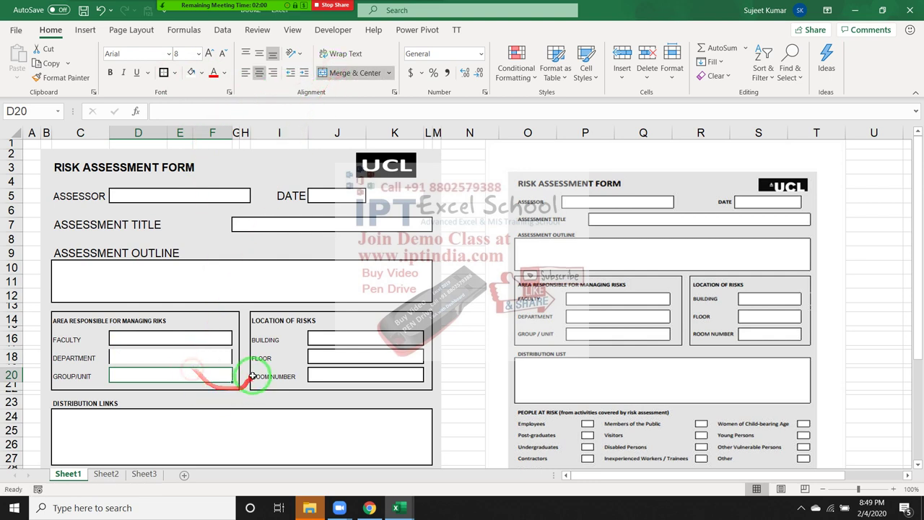
left_click(193, 358)
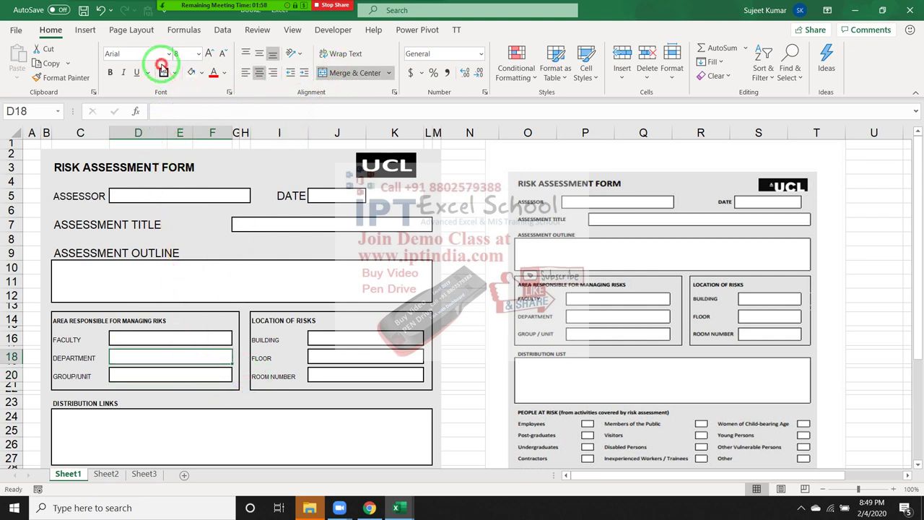
left_click(164, 73)
left_click(236, 405)
- Scroll through the form to check the merged boxes and the Distribution Links box
scroll(268, 413, "down", 2)
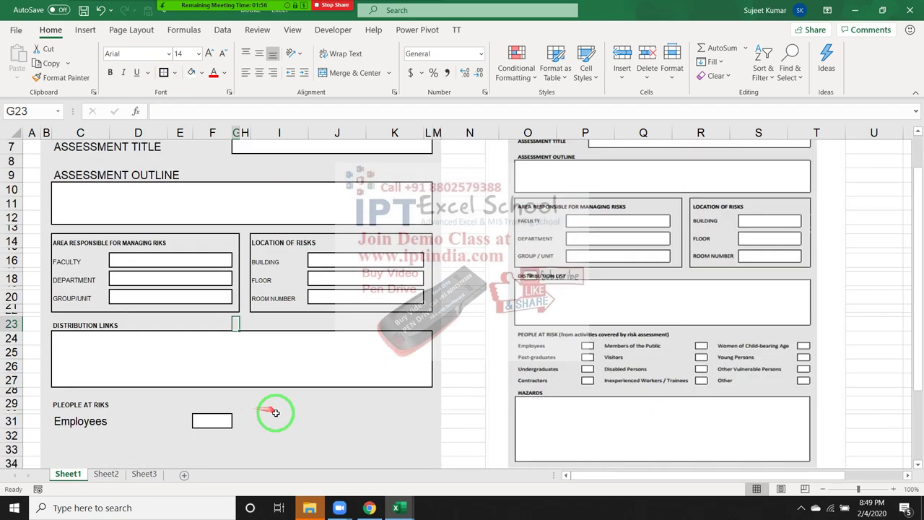
scroll(274, 412, "down", 3)
scroll(274, 412, "up", 3)
scroll(276, 413, "up", 2)
scroll(276, 412, "down", 1)
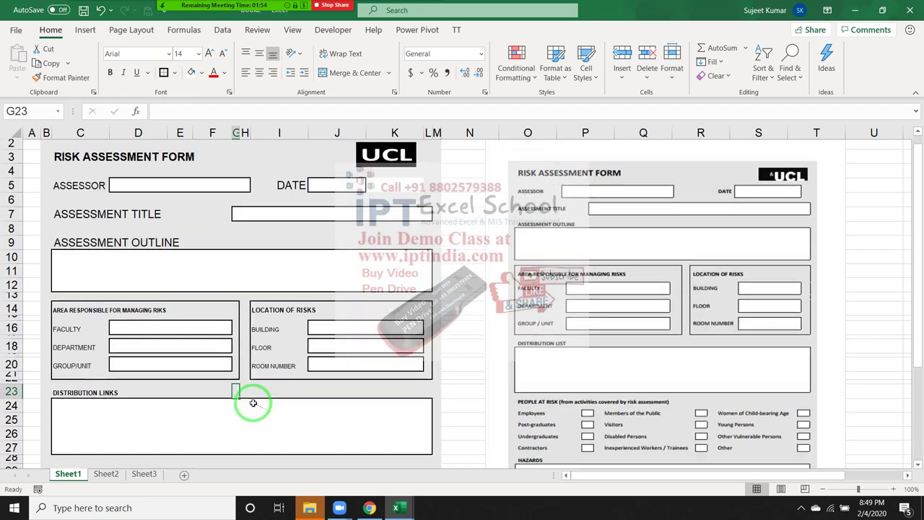
scroll(253, 402, "down", 2)
scroll(253, 402, "up", 2)
left_click(253, 401)
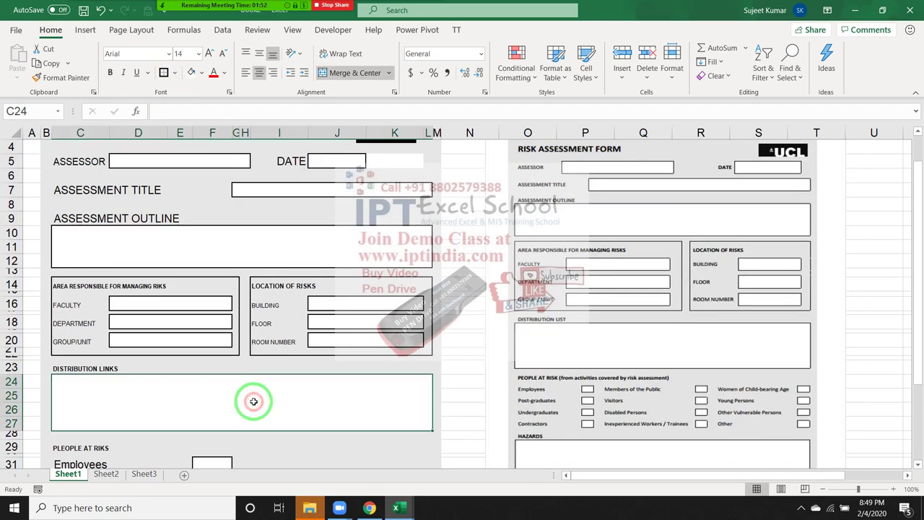
left_click(242, 241)
left_click(209, 313)
left_click(200, 340)
scroll(224, 394, "up", 1)
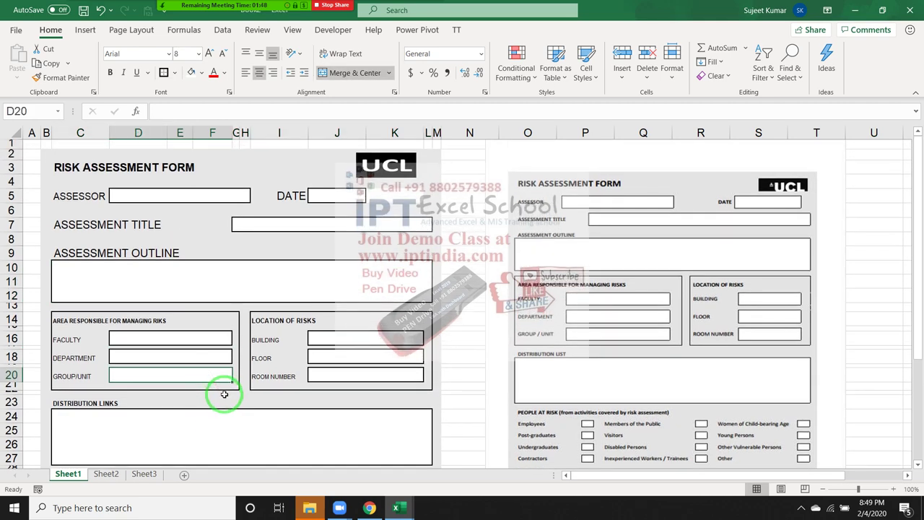
- End the Zoom meeting from the More menu and confirm the End Meeting prompt
key("super+d")
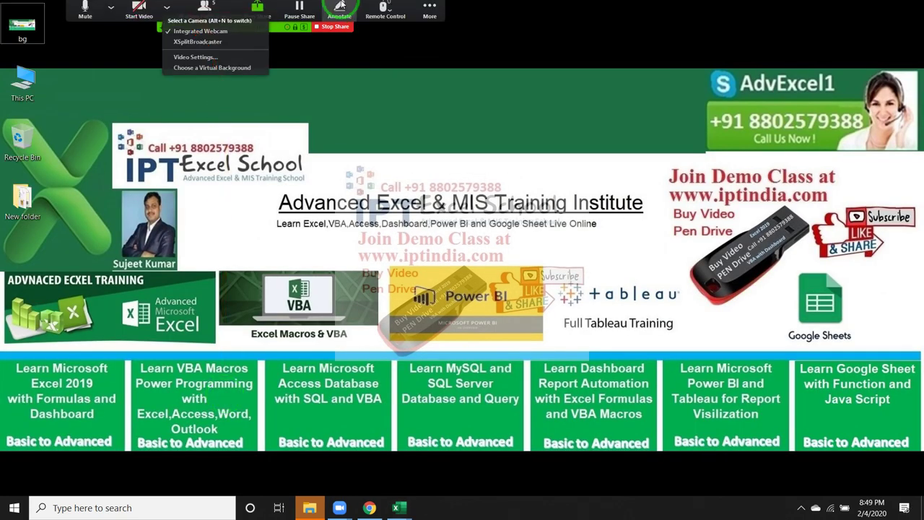
left_click(429, 9)
left_click(444, 158)
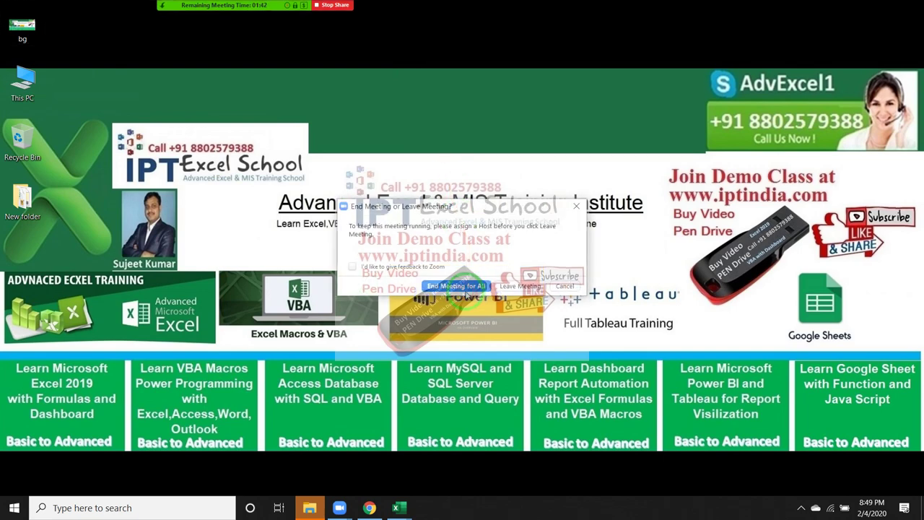
left_click(465, 289)
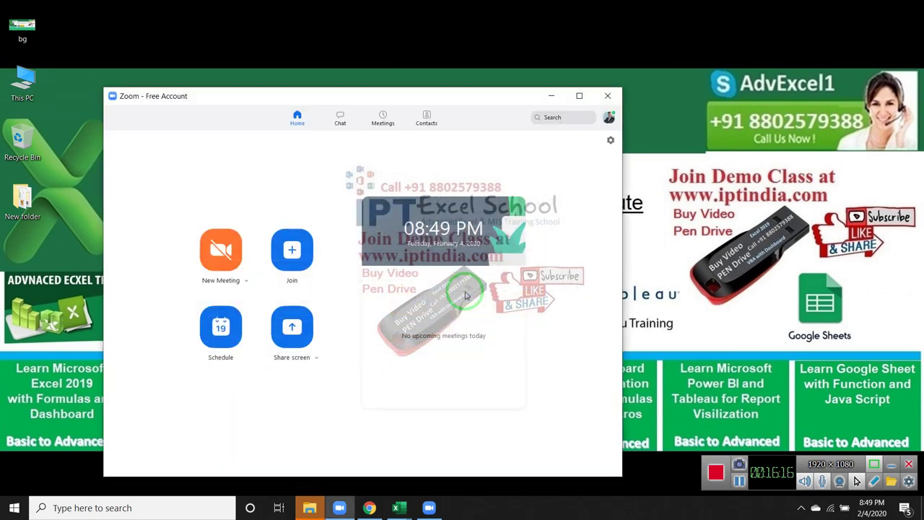